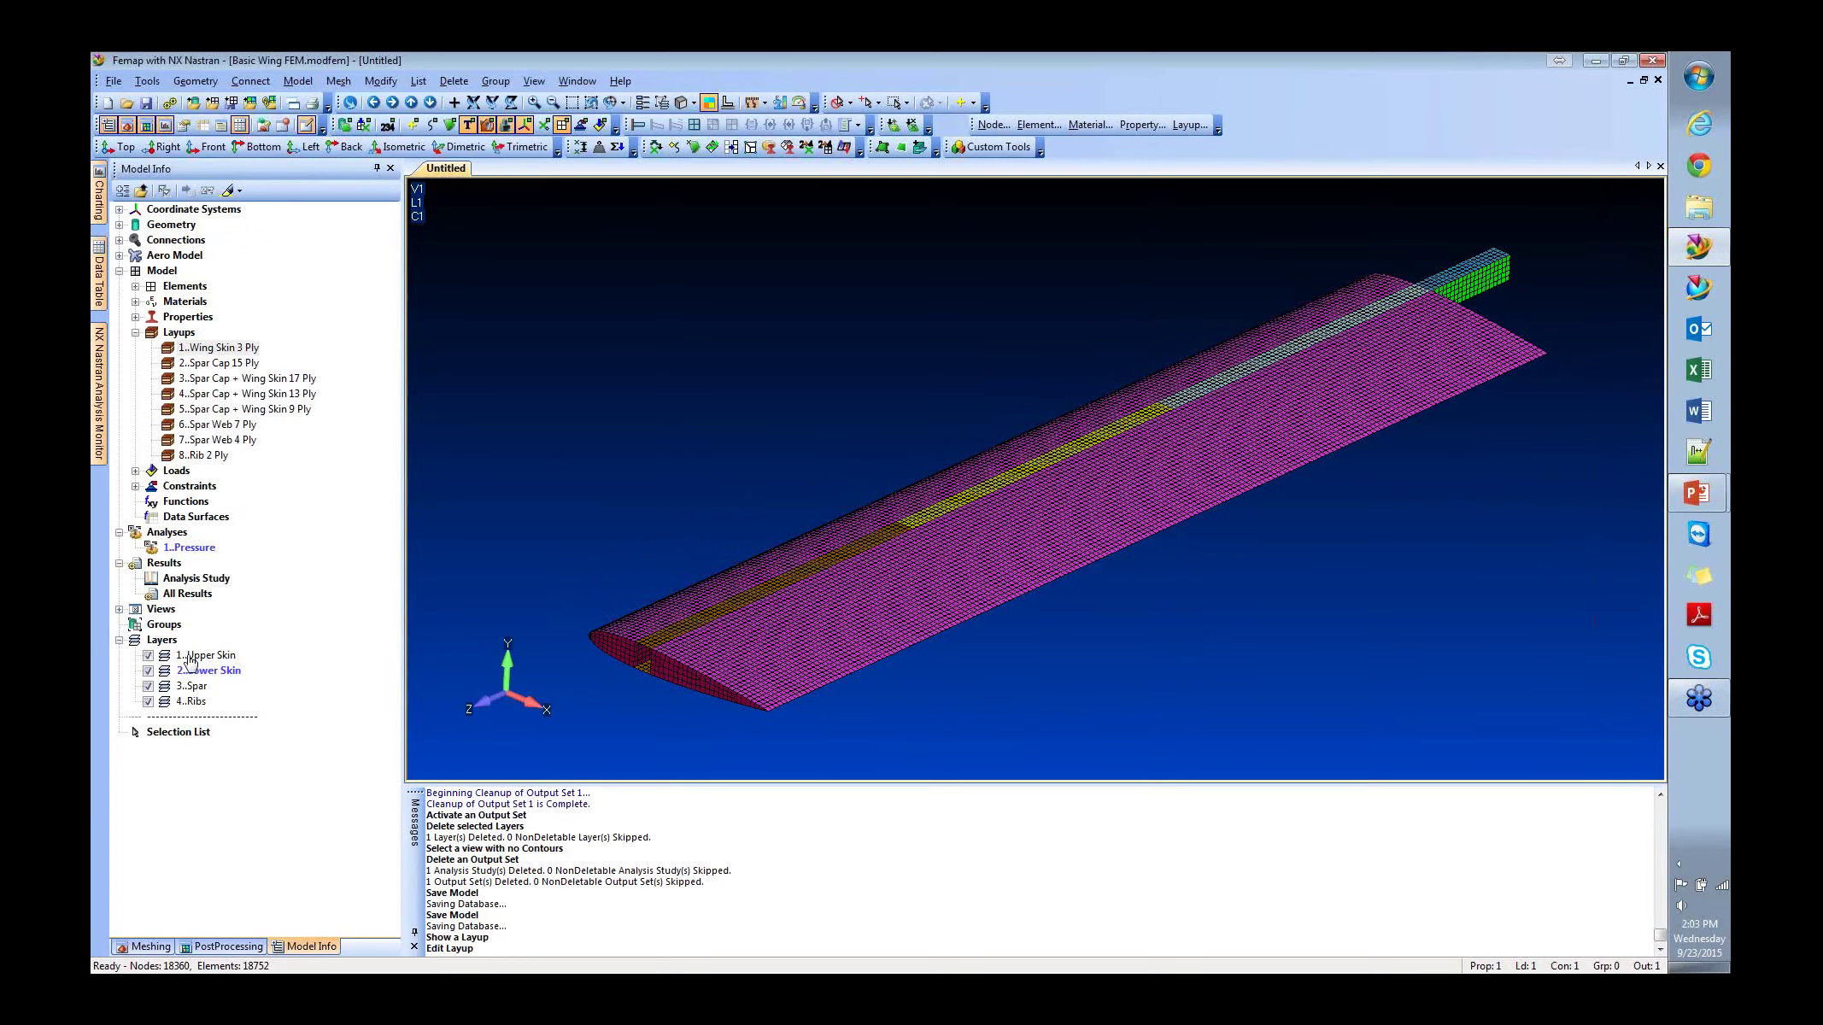
Hide the Upper Skin and Lower Skin layers to inspect the spar and ribs, and show both layers again.
{"action": "left_click", "coordinate": [148, 655]}
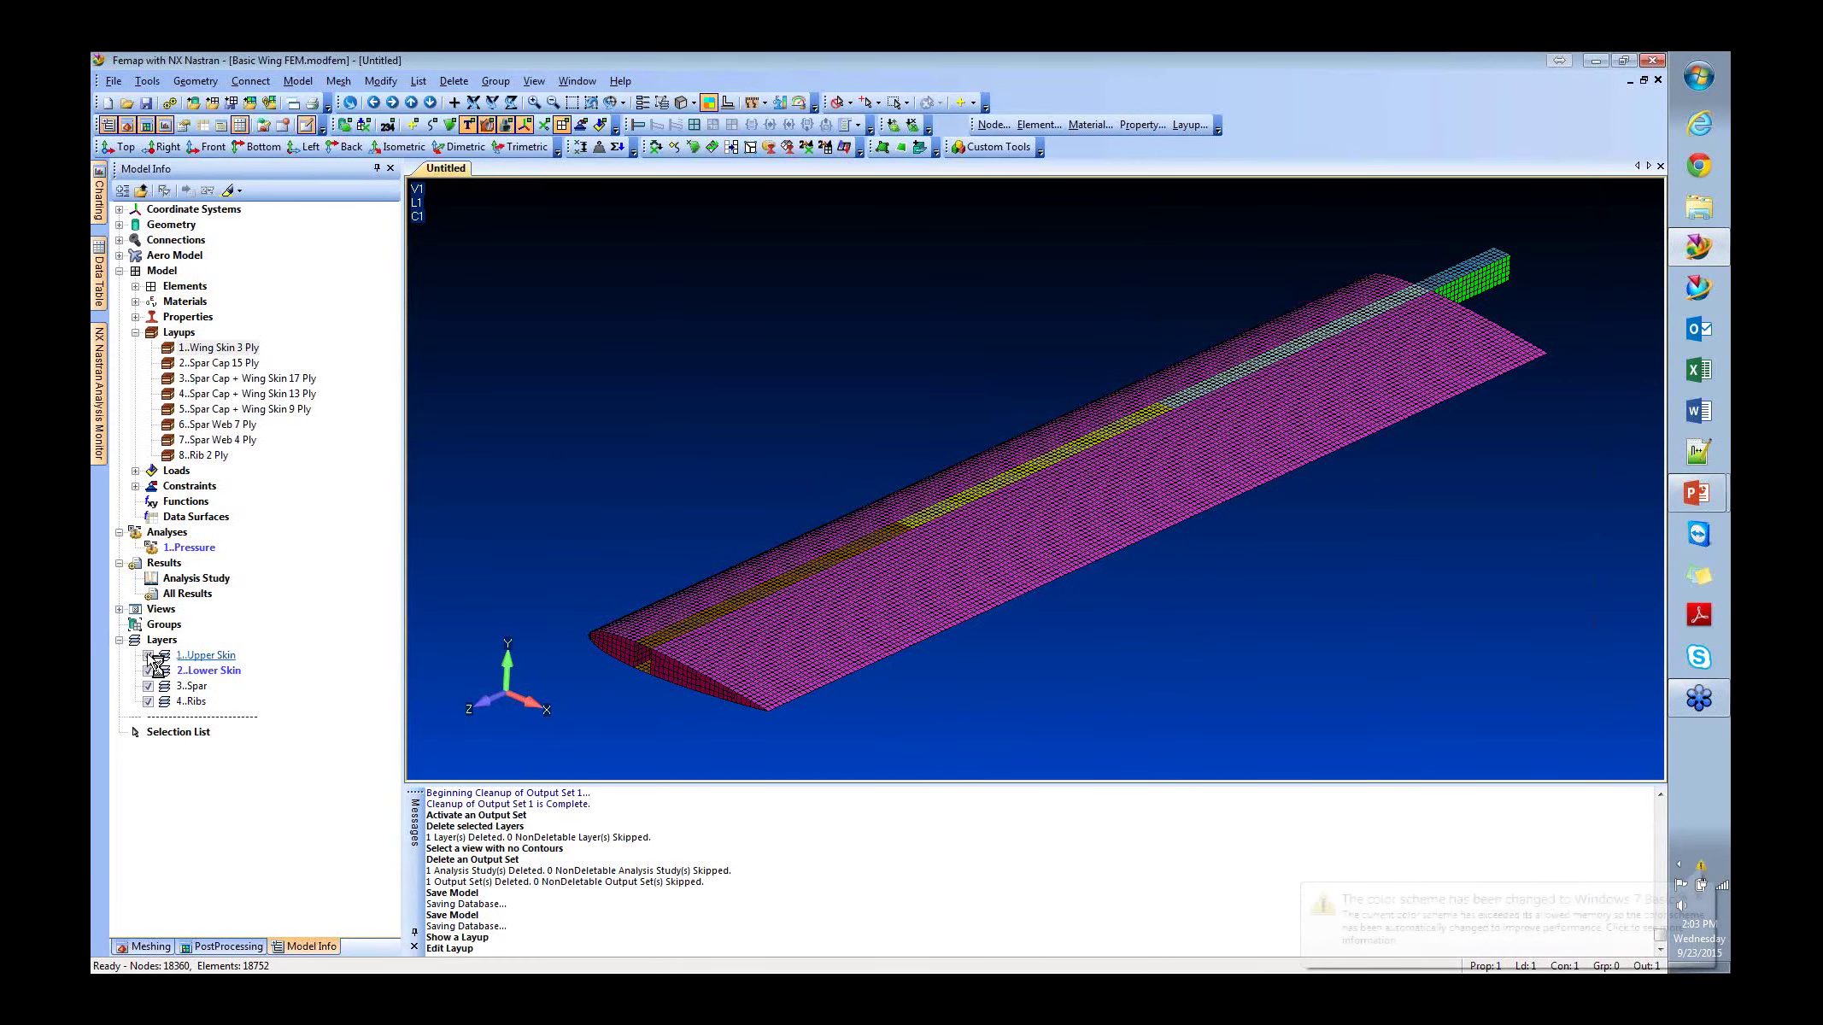
{"action": "left_click", "coordinate": [148, 671]}
{"action": "middle_click_drag", "start_coordinate": [1242, 395], "coordinate": [815, 509]}
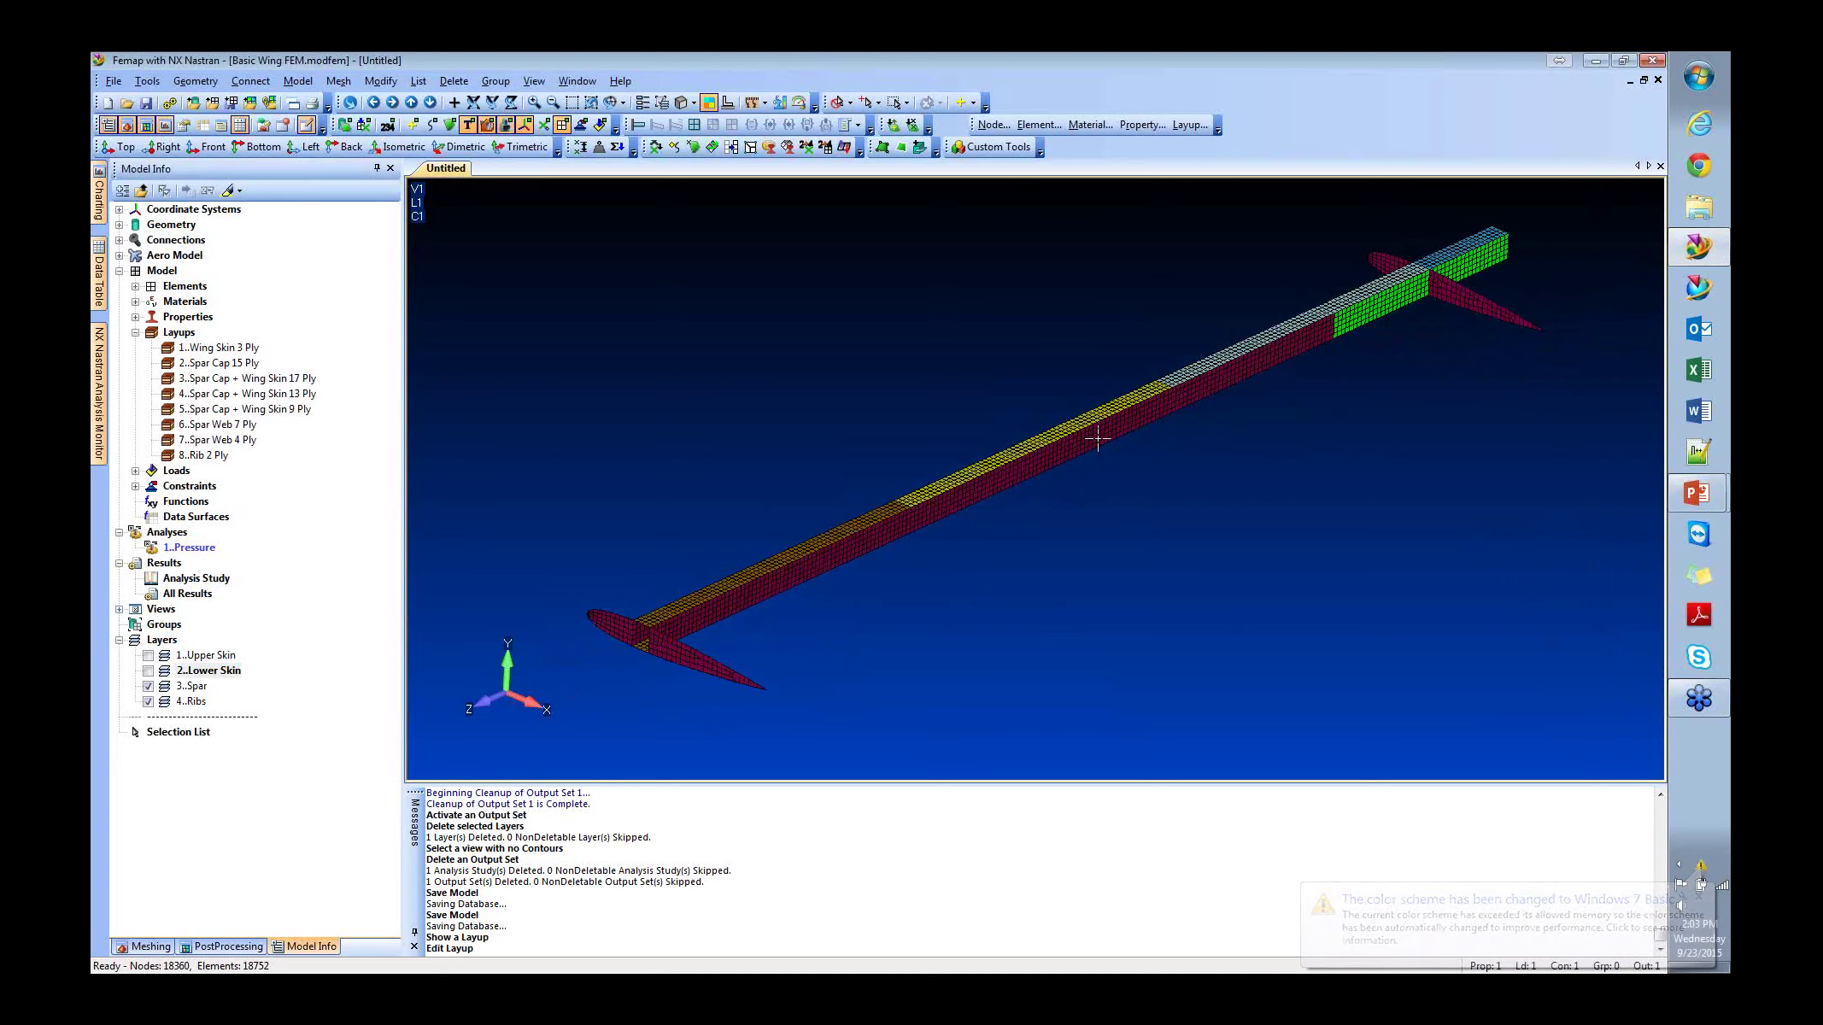
{"action": "left_click", "coordinate": [148, 656]}
{"action": "left_click", "coordinate": [148, 670]}
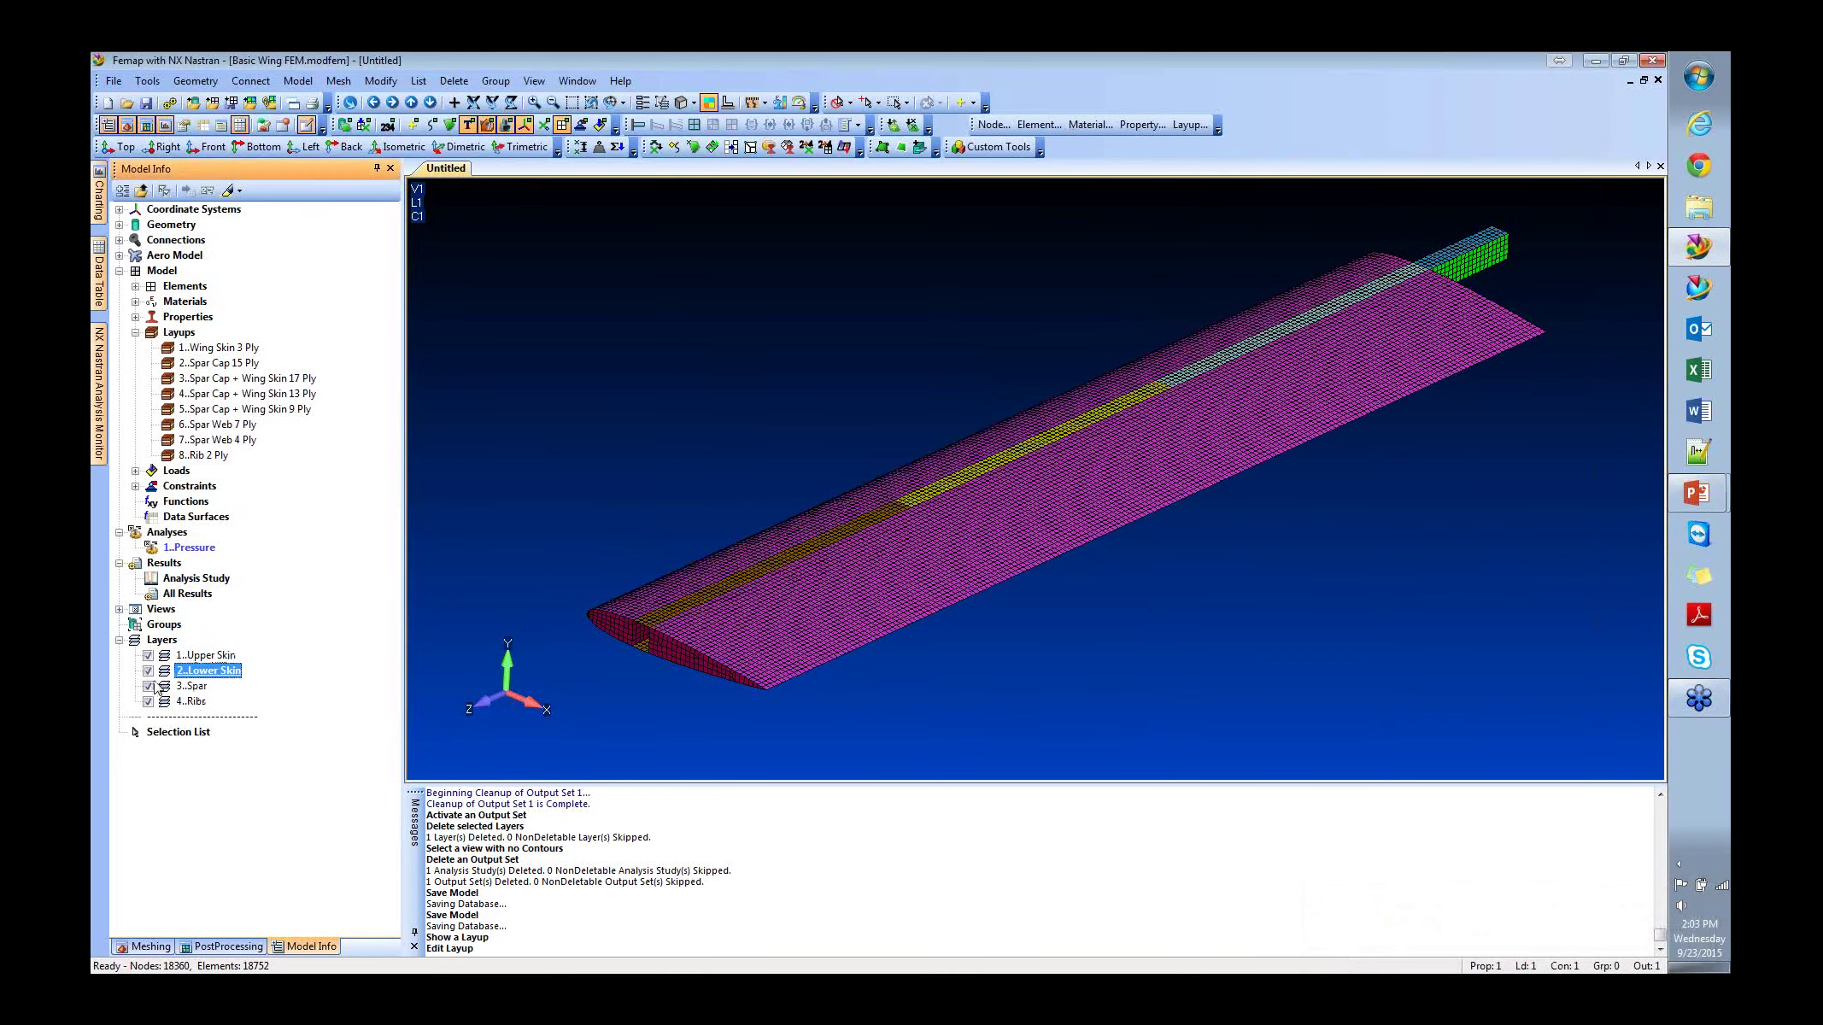
Review the stiffness, limit and density definitions of the T300 twill fabric, IM7 Uni Tape and 31IG Rohacell materials.
{"action": "left_click", "coordinate": [135, 333]}
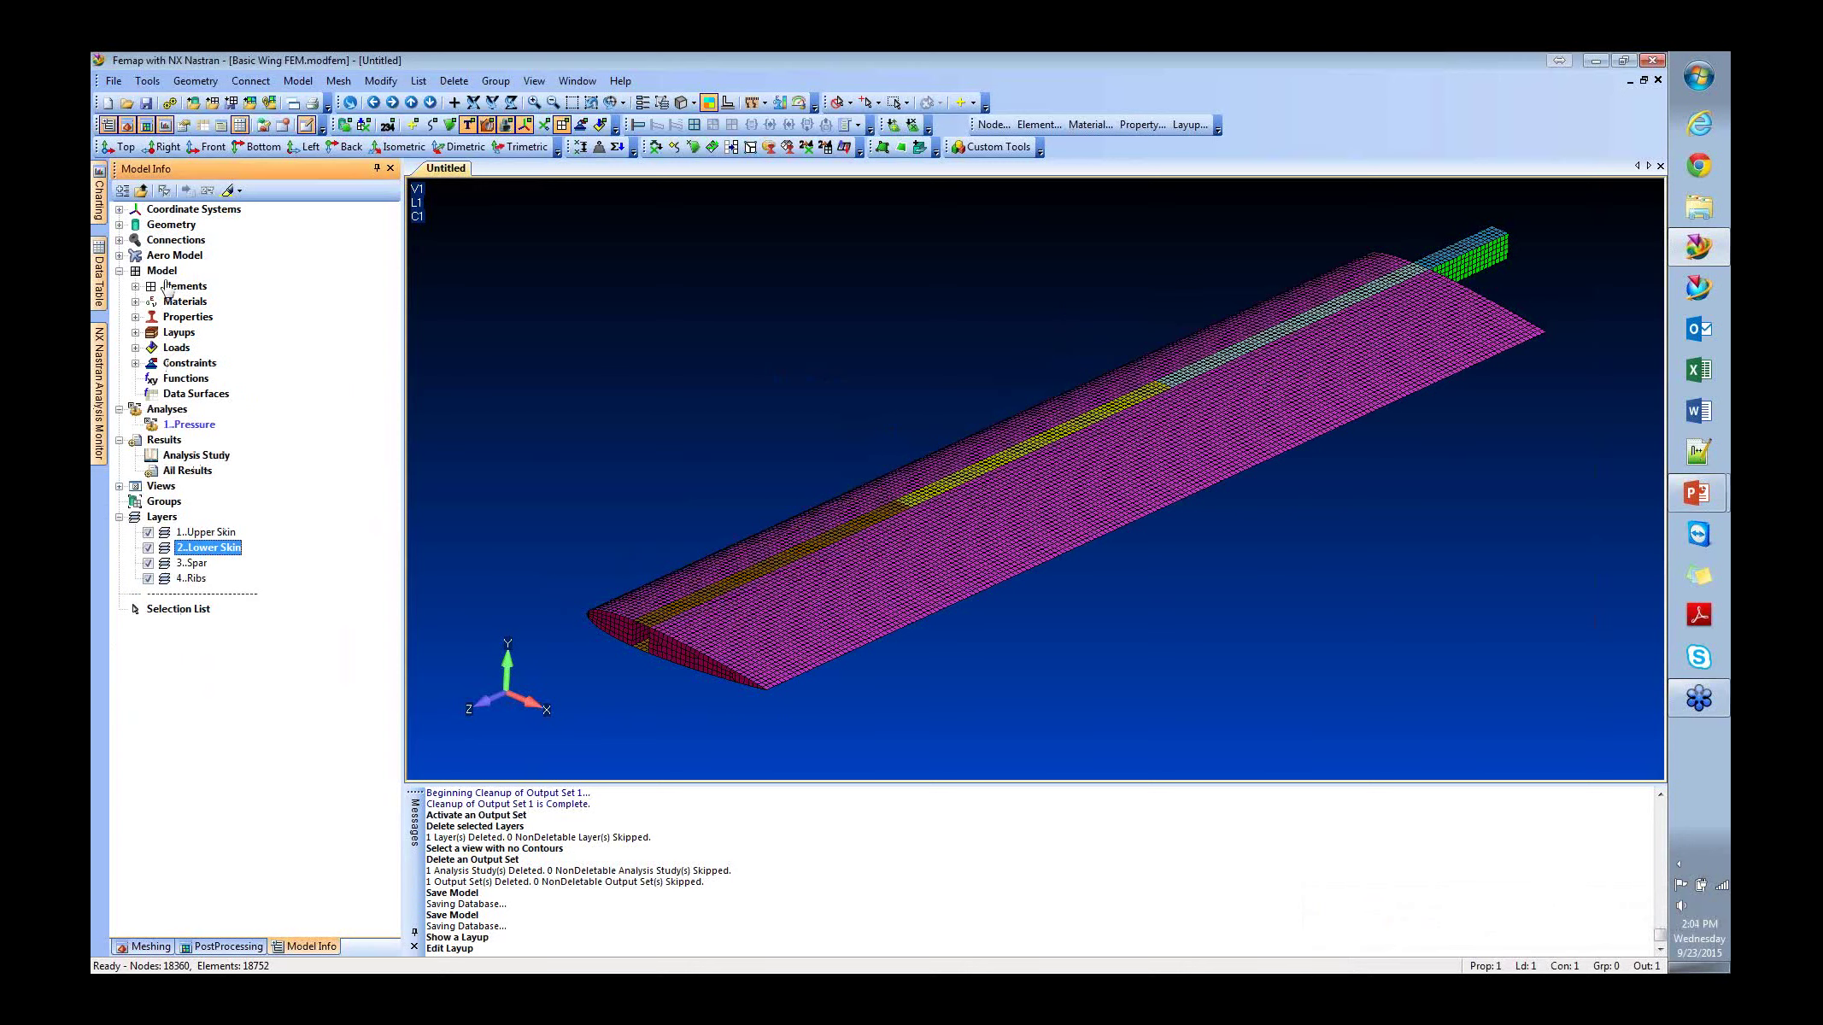
{"action": "left_click", "coordinate": [135, 302]}
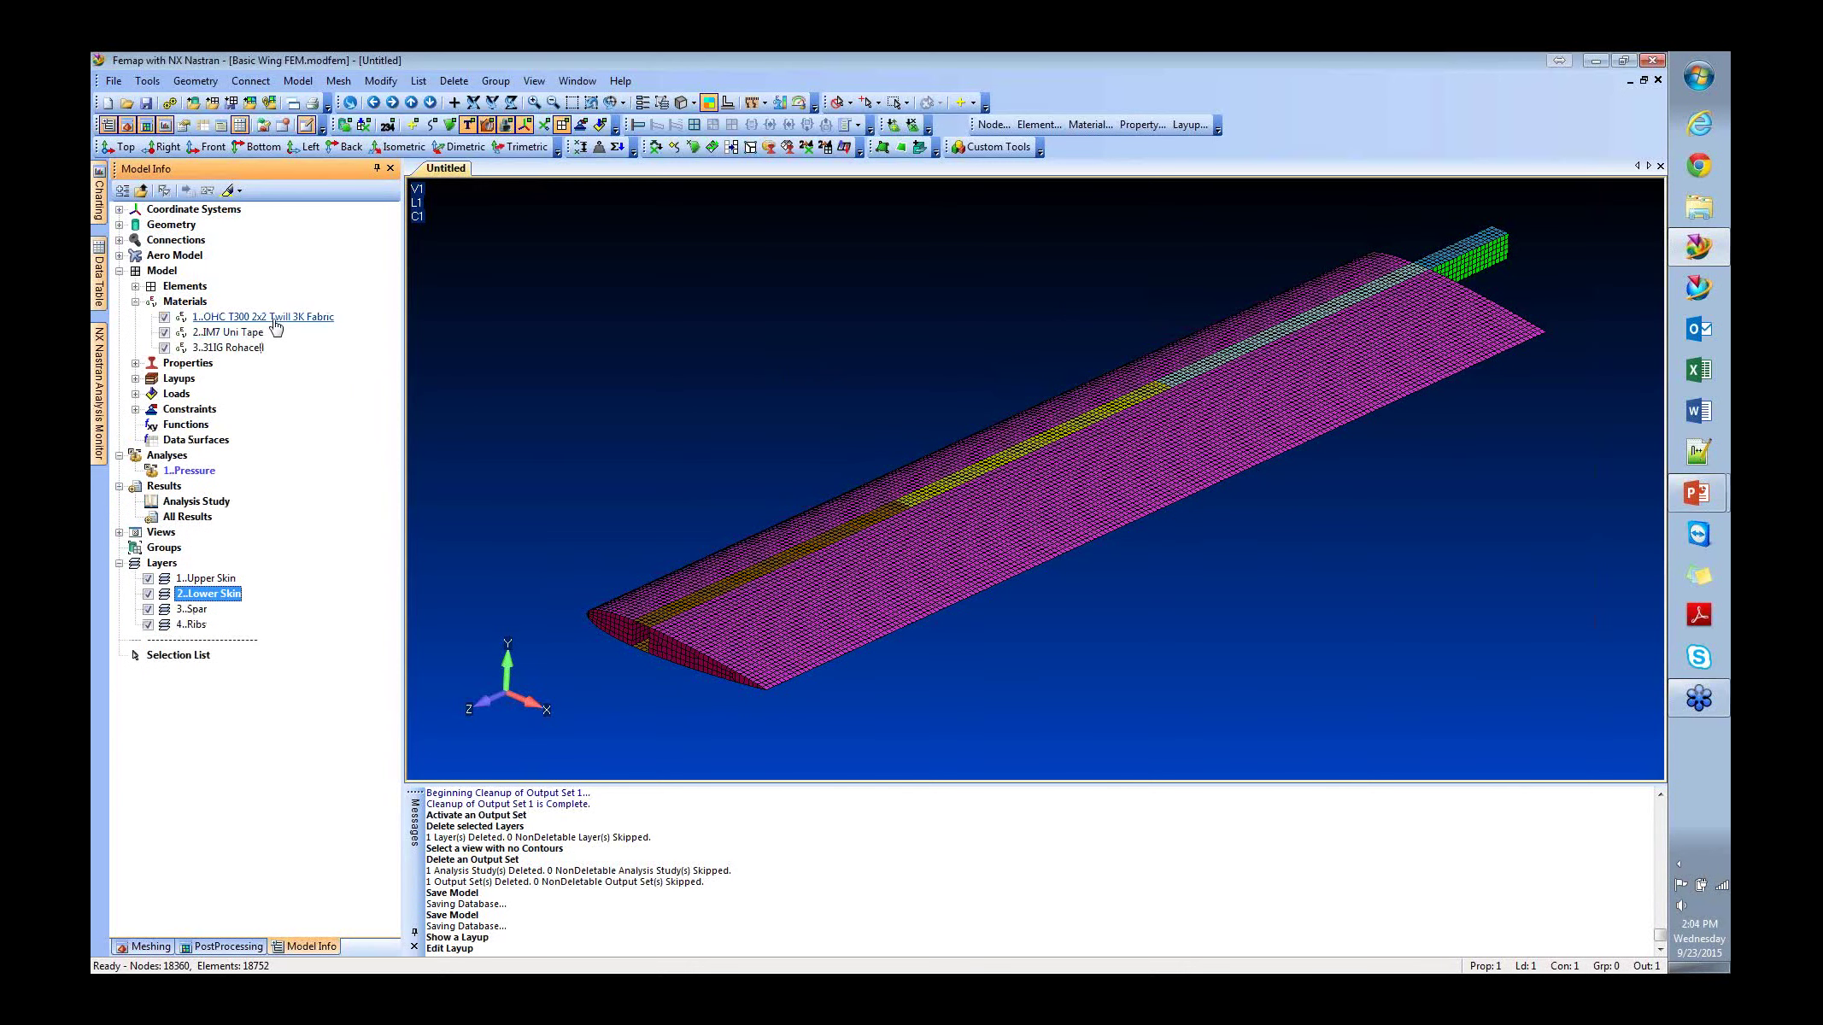
{"action": "left_click", "coordinate": [260, 318]}
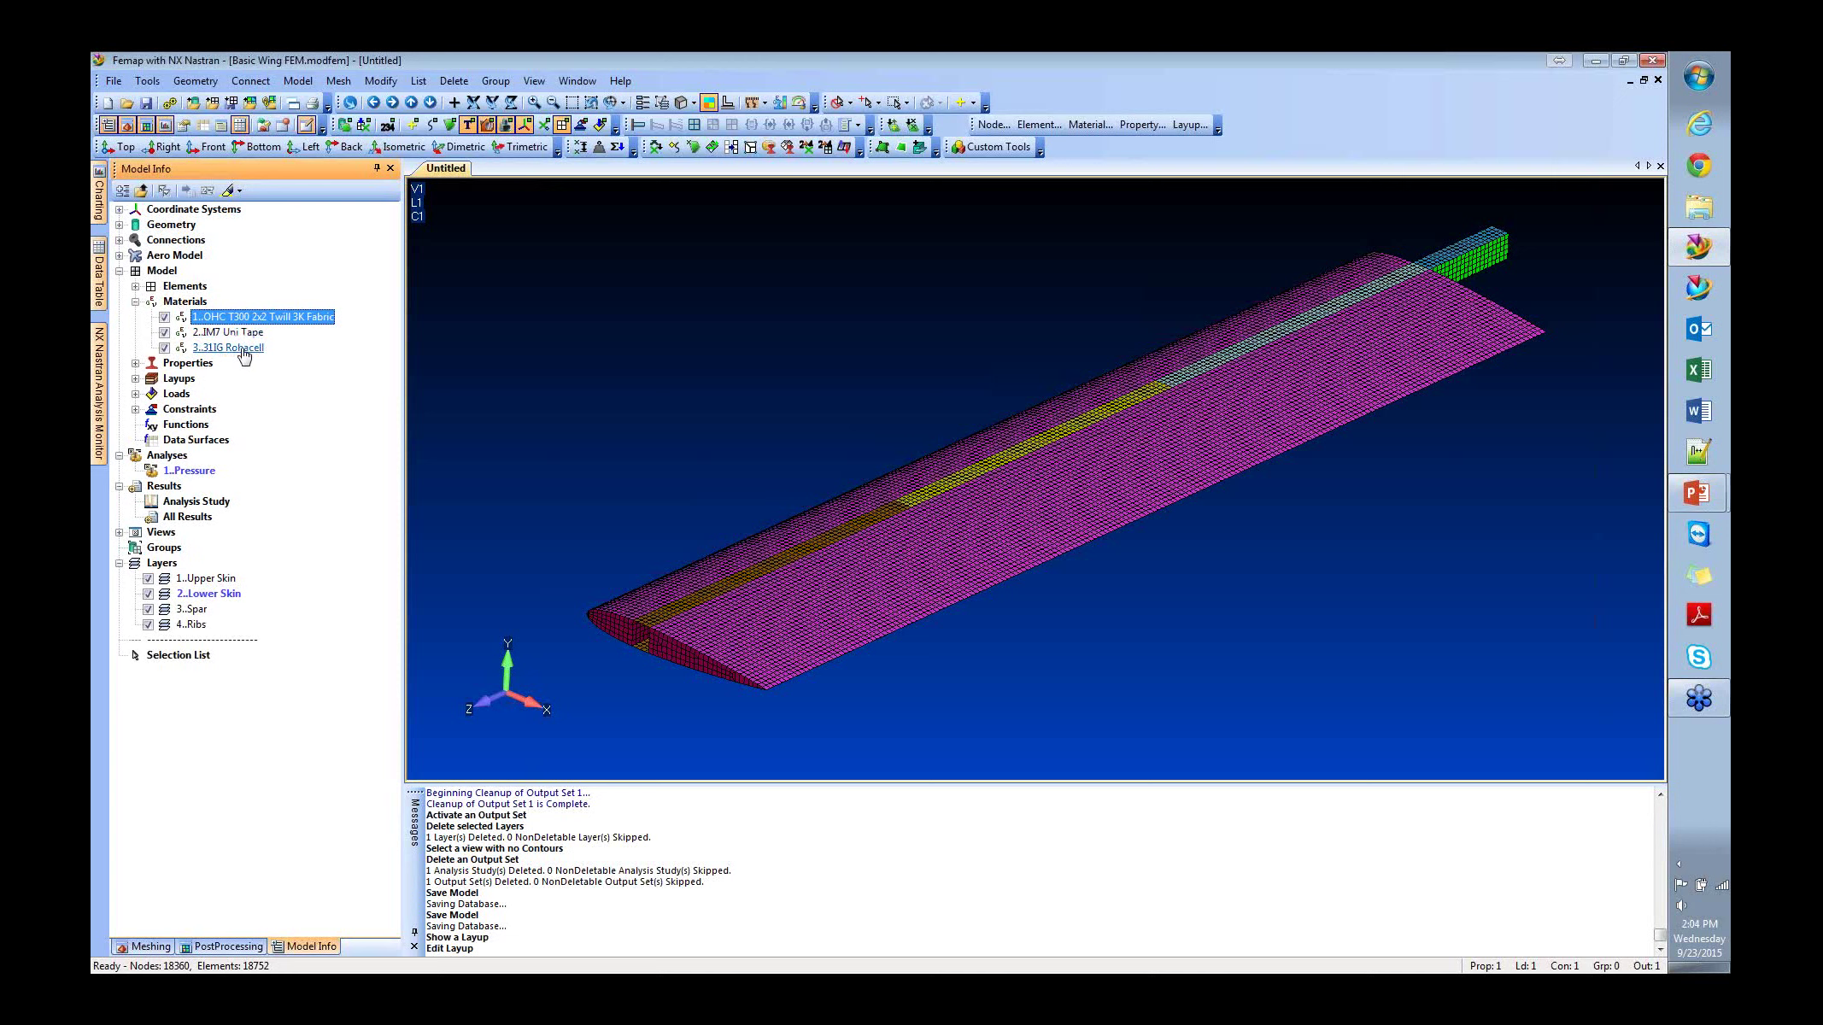
{"action": "left_click", "coordinate": [244, 351], "text": "shift"}
{"action": "right_click", "coordinate": [222, 330]}
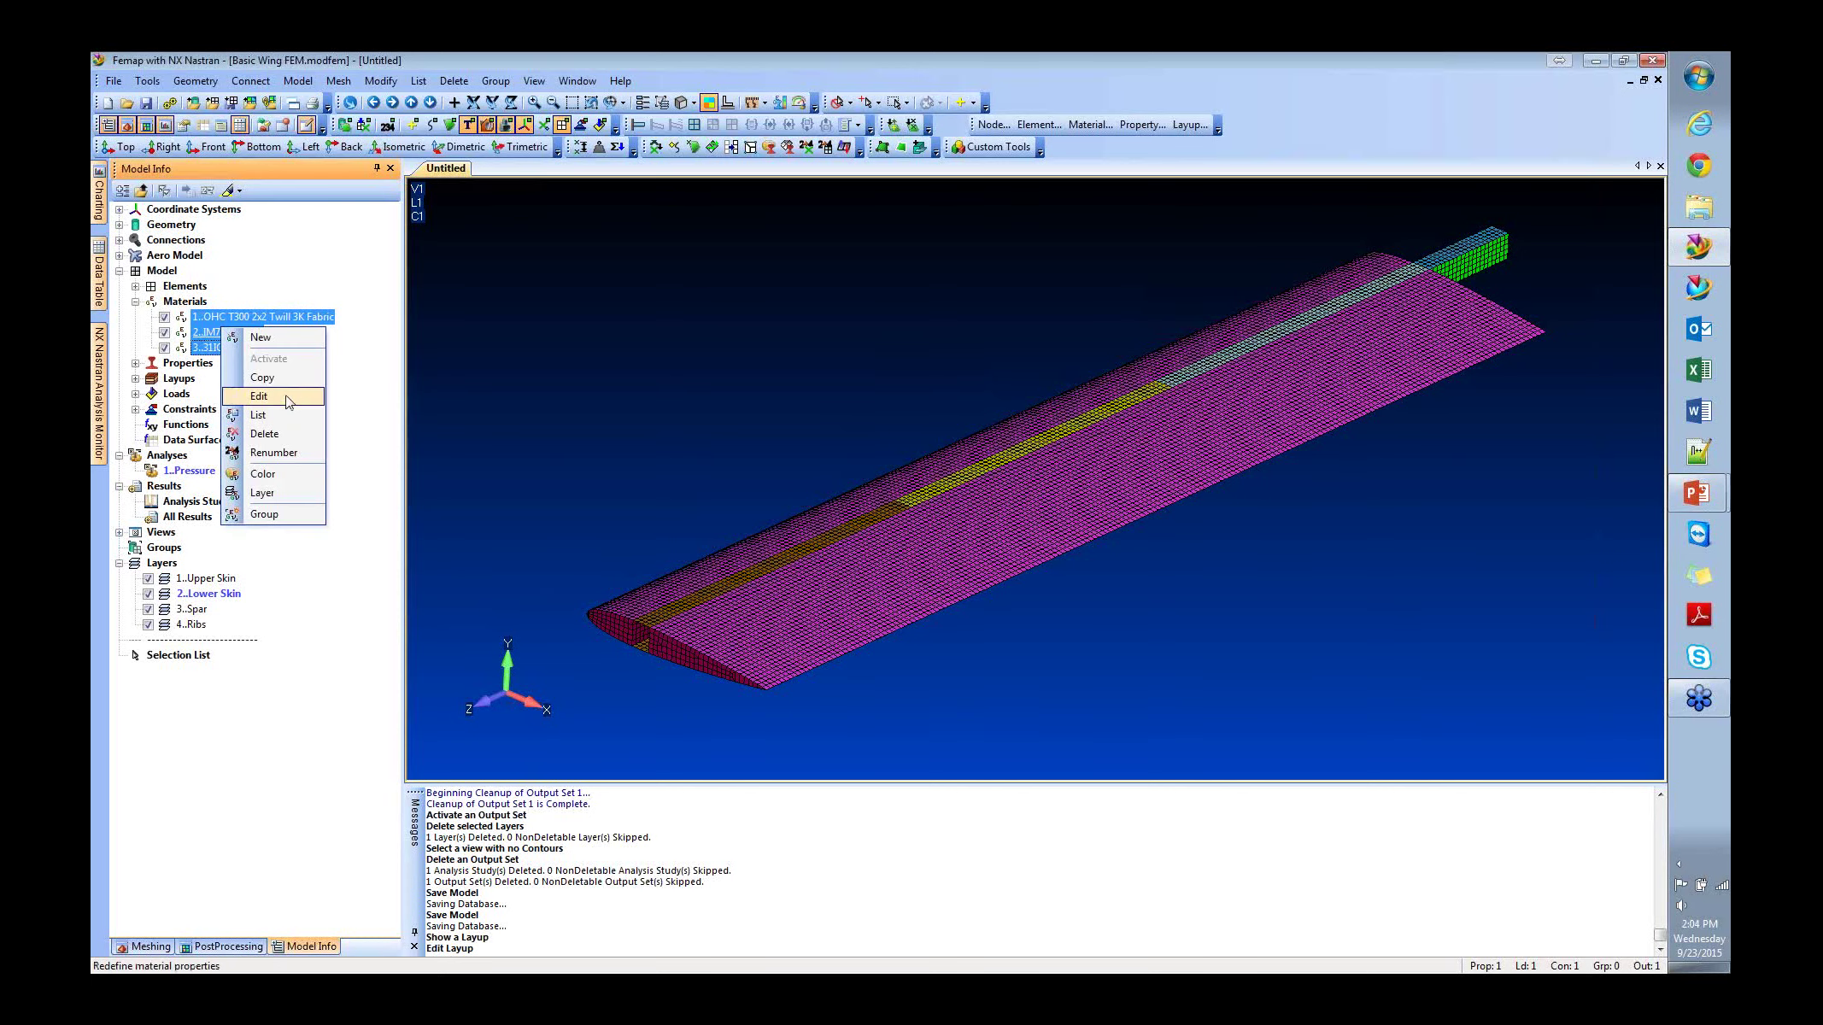
{"action": "left_click", "coordinate": [287, 398]}
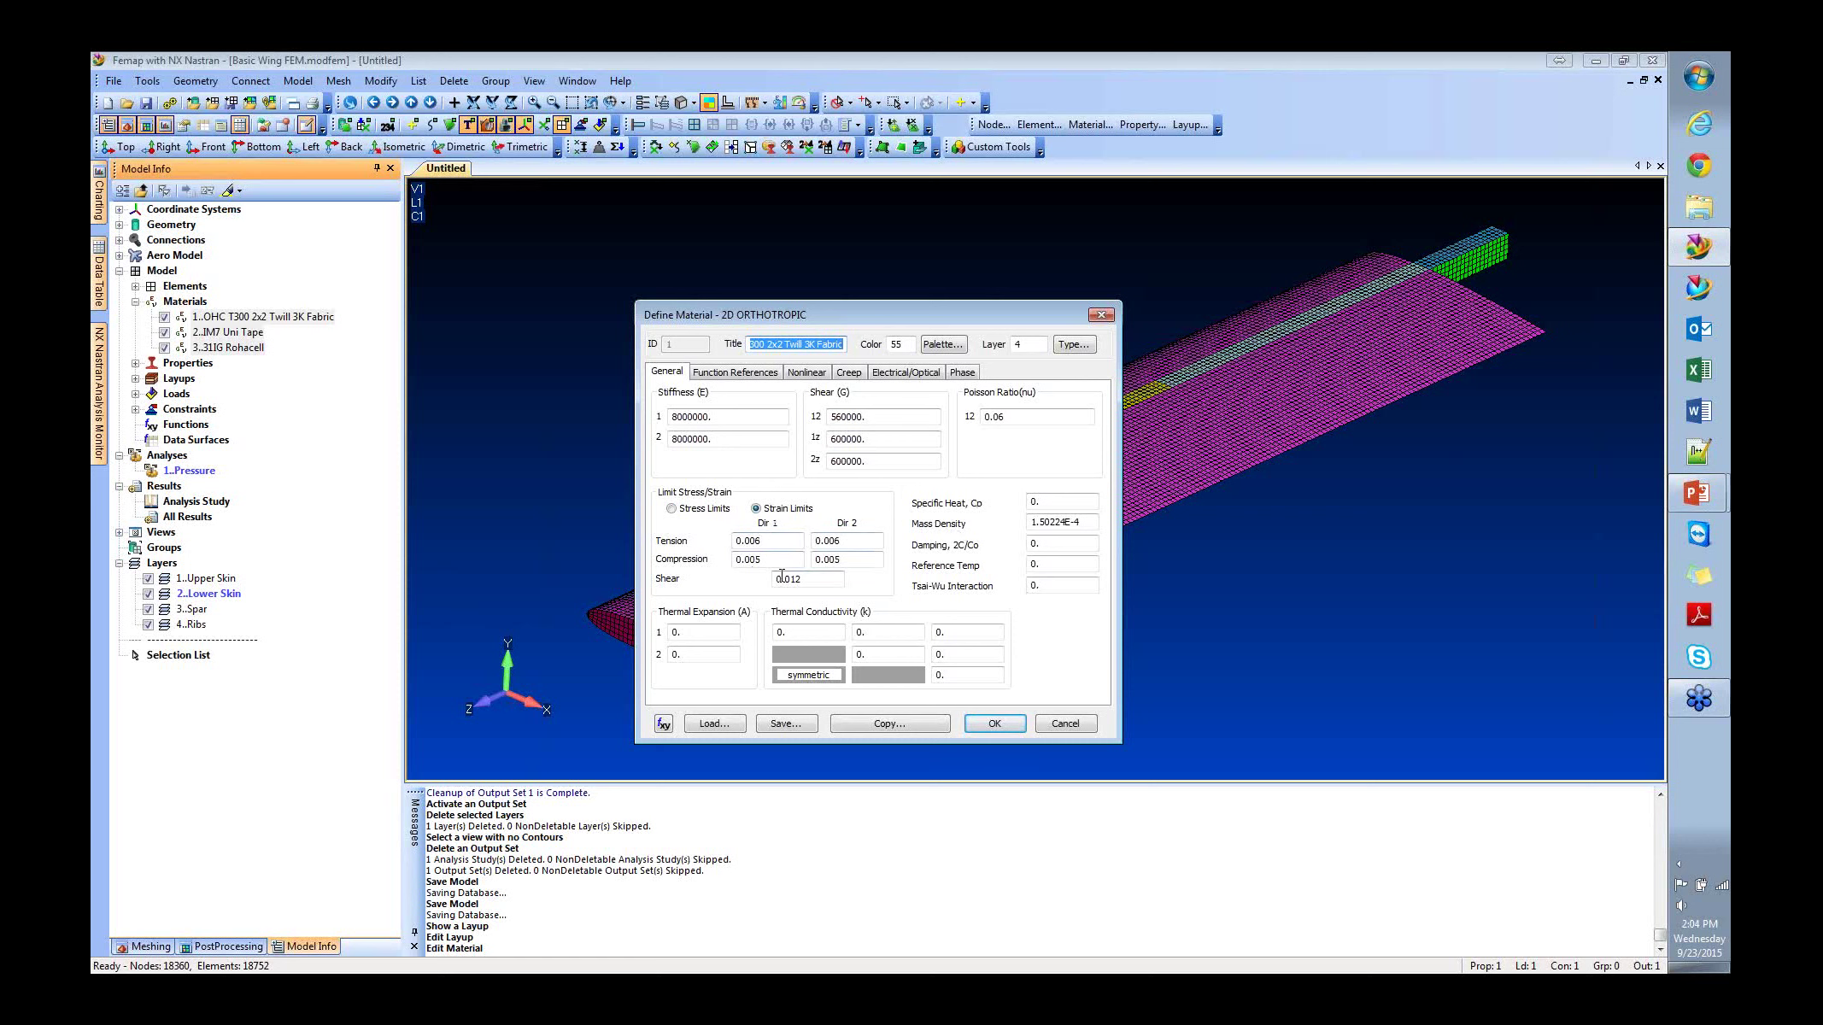
{"action": "left_click", "coordinate": [1013, 724]}
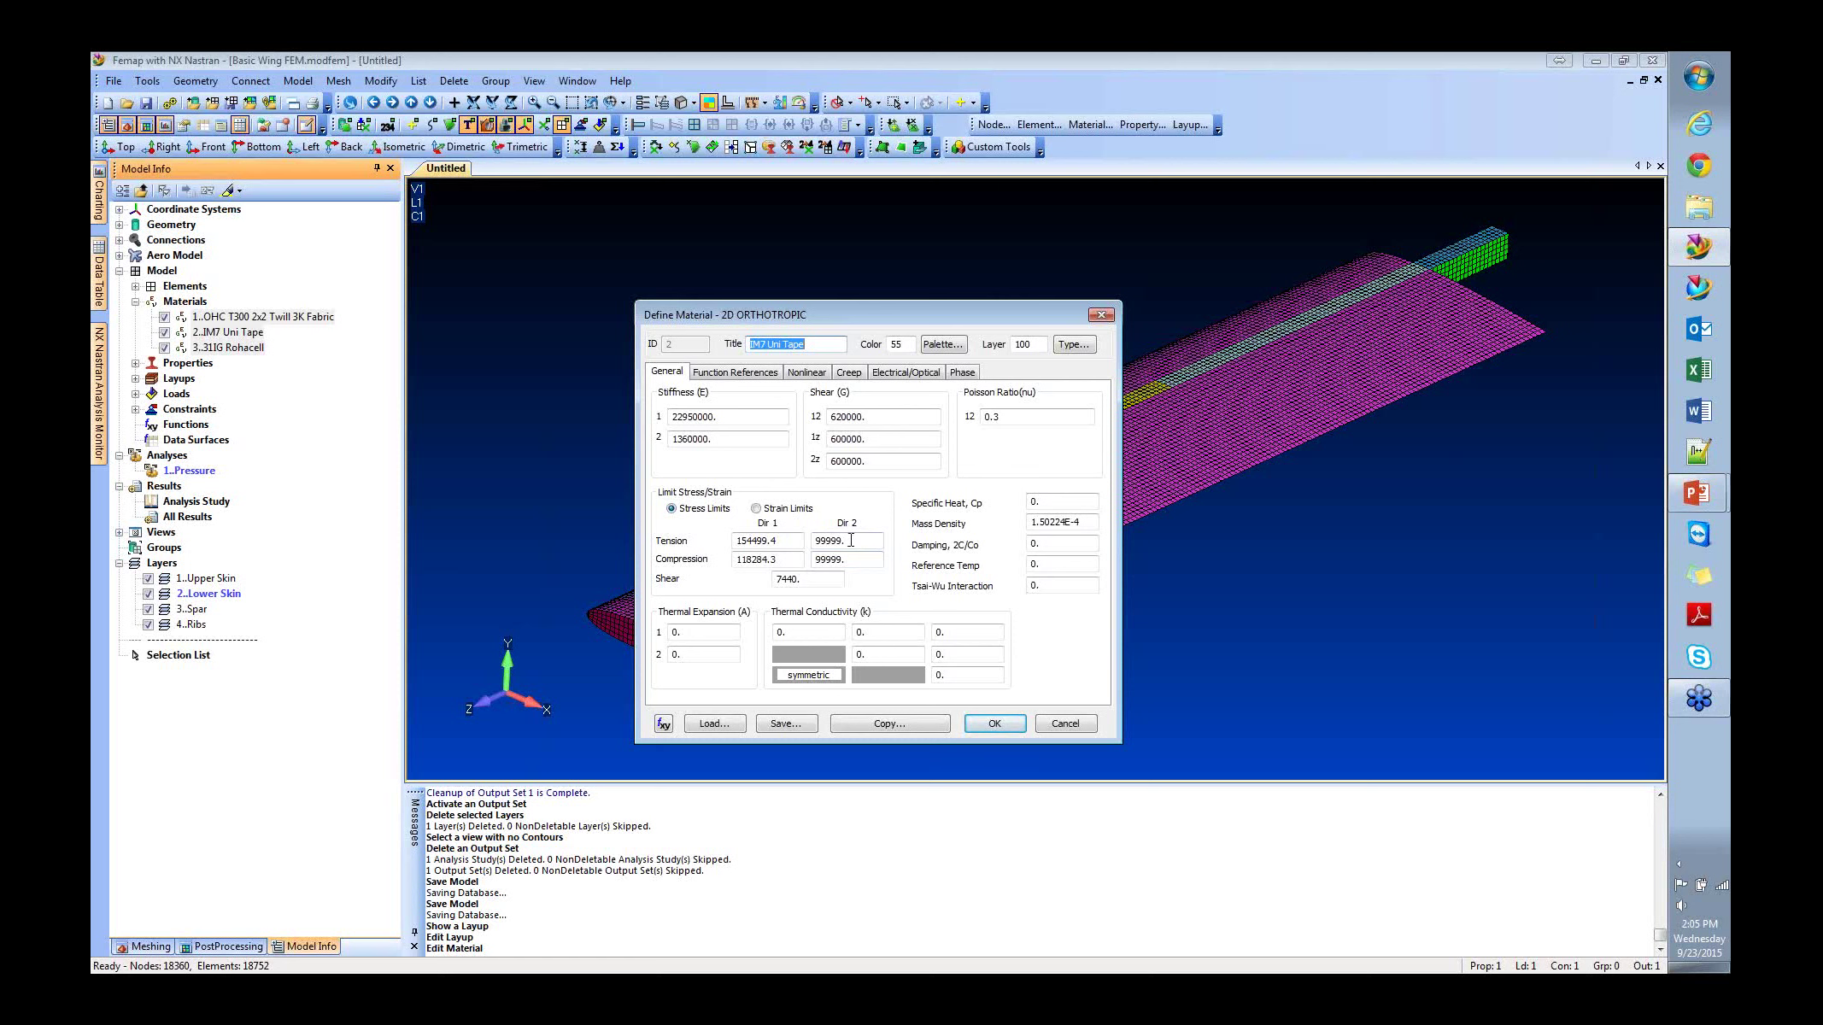
{"action": "left_click", "coordinate": [994, 724]}
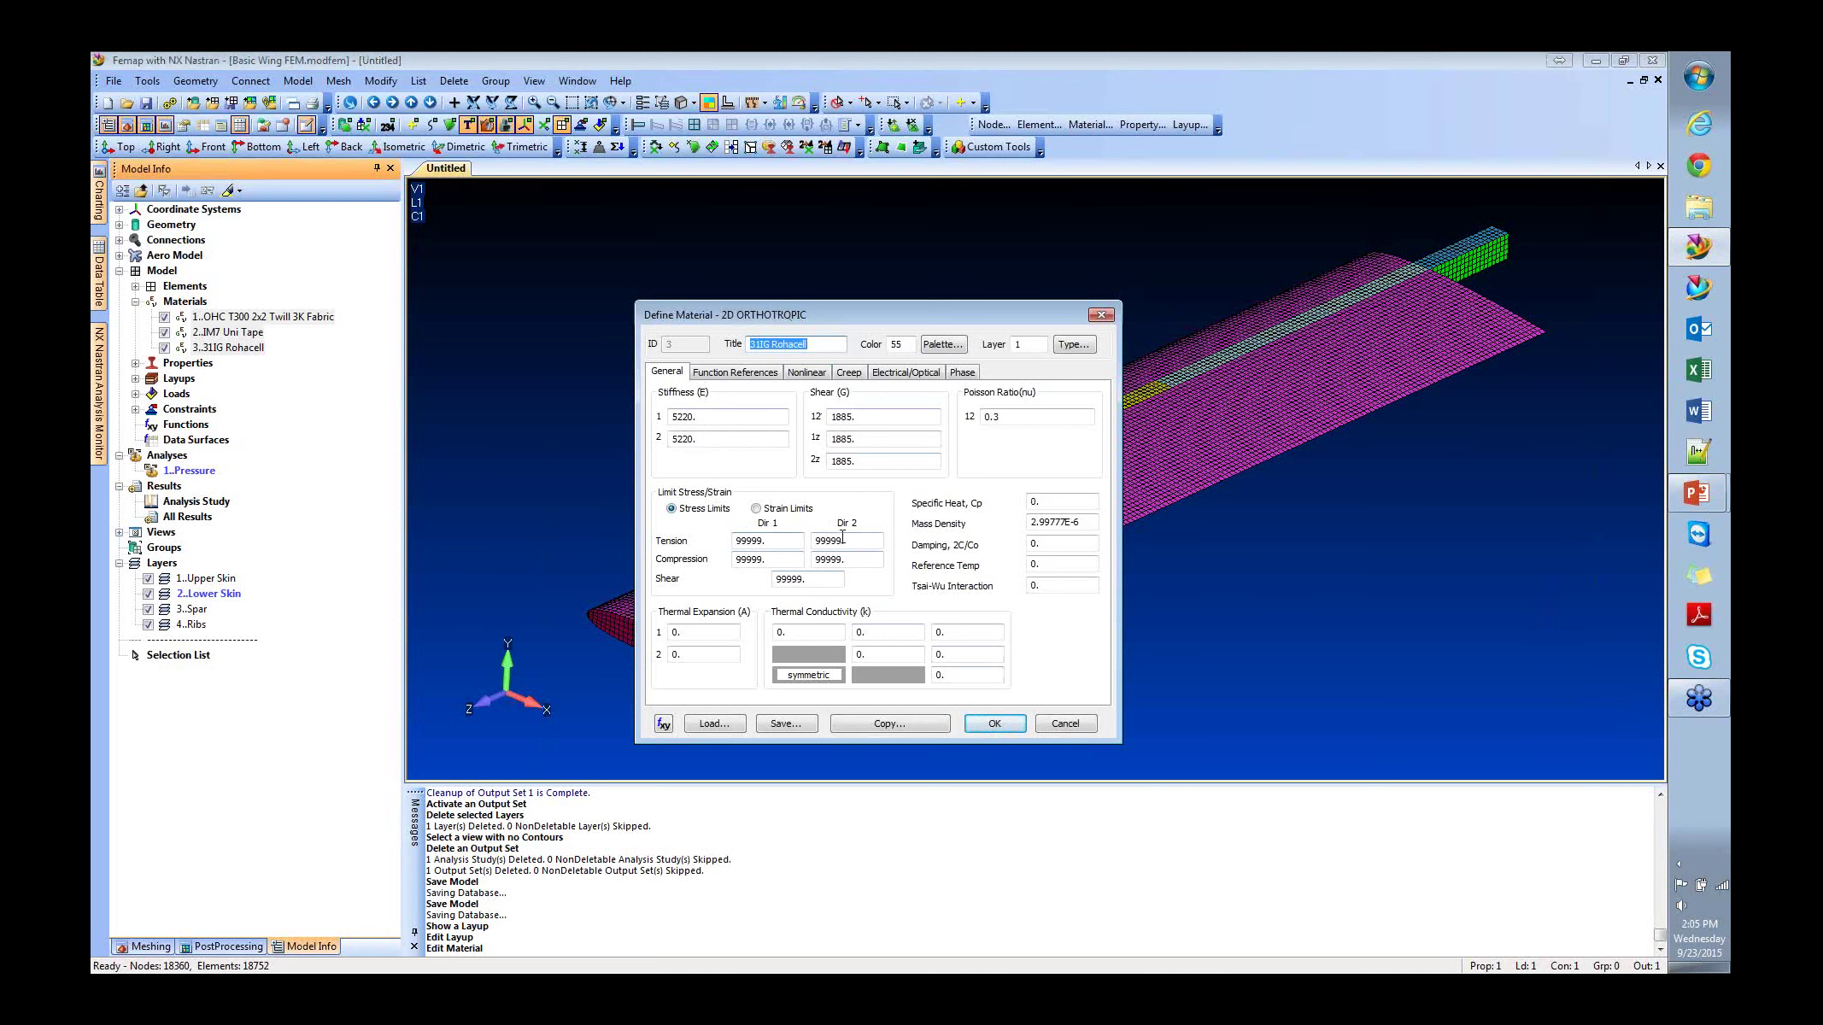
{"action": "left_click", "coordinate": [995, 724]}
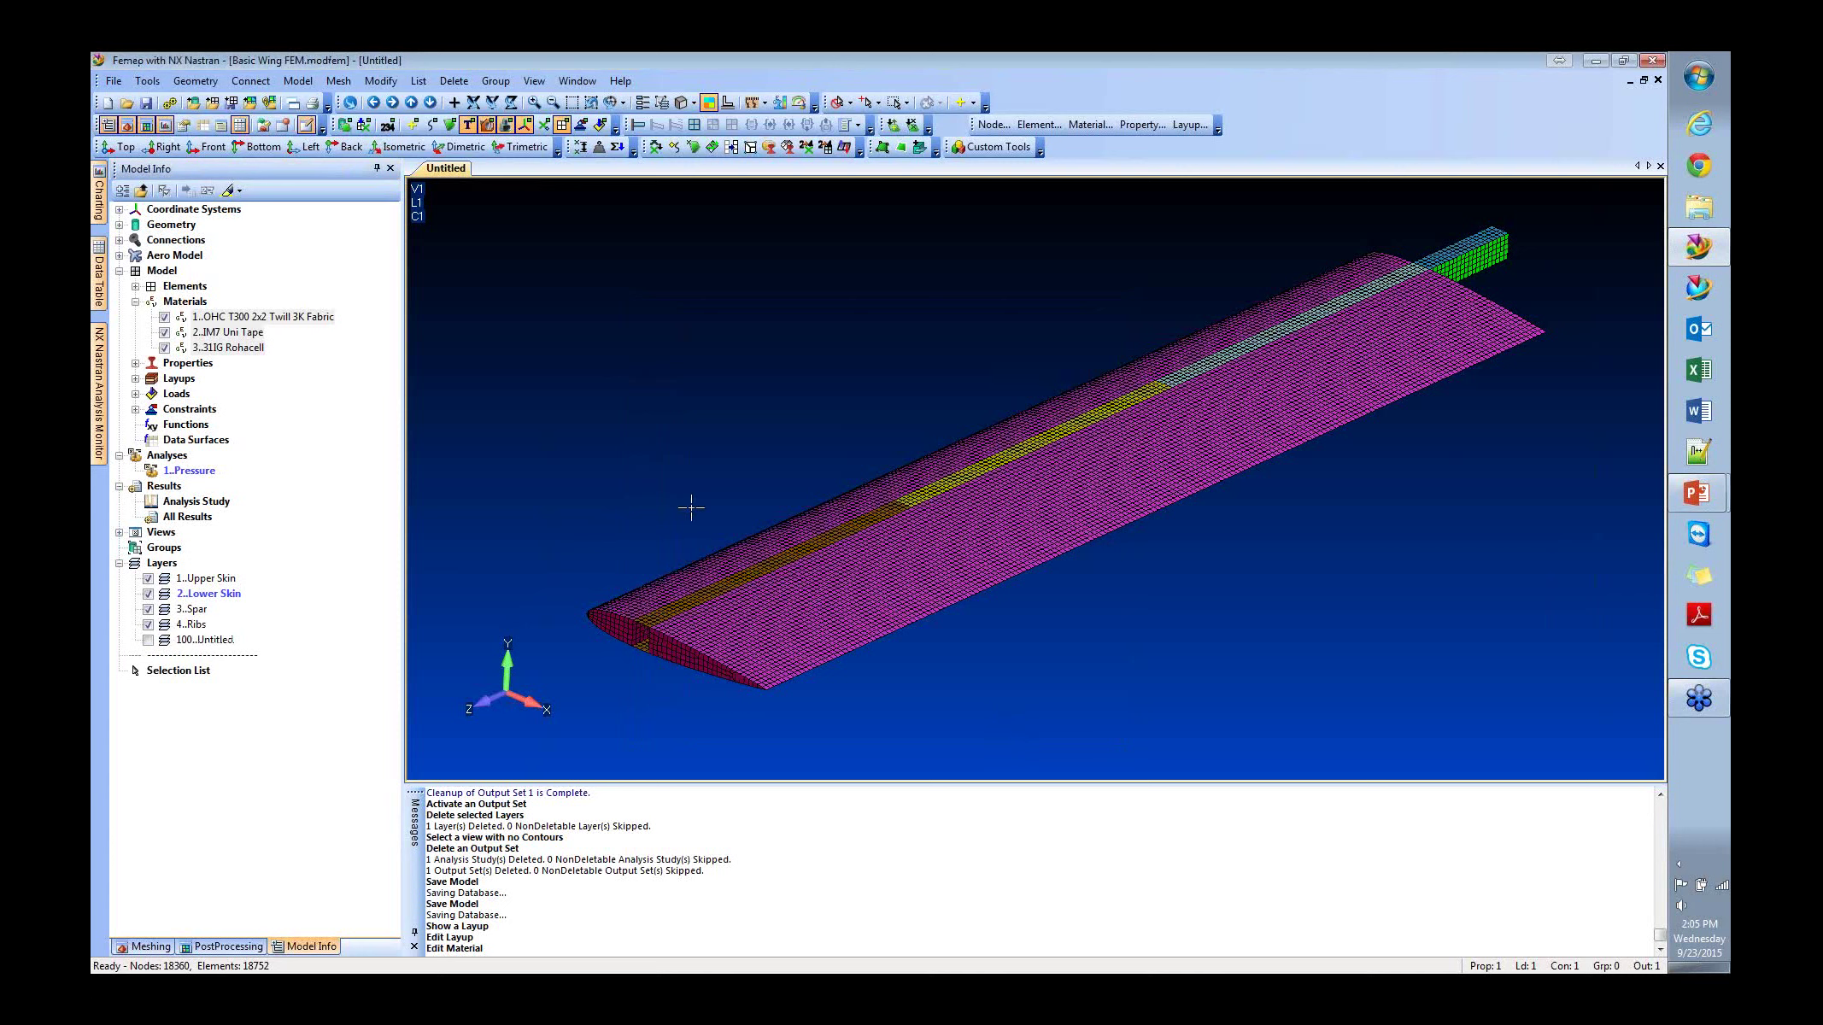
{"action": "left_click", "coordinate": [299, 363]}
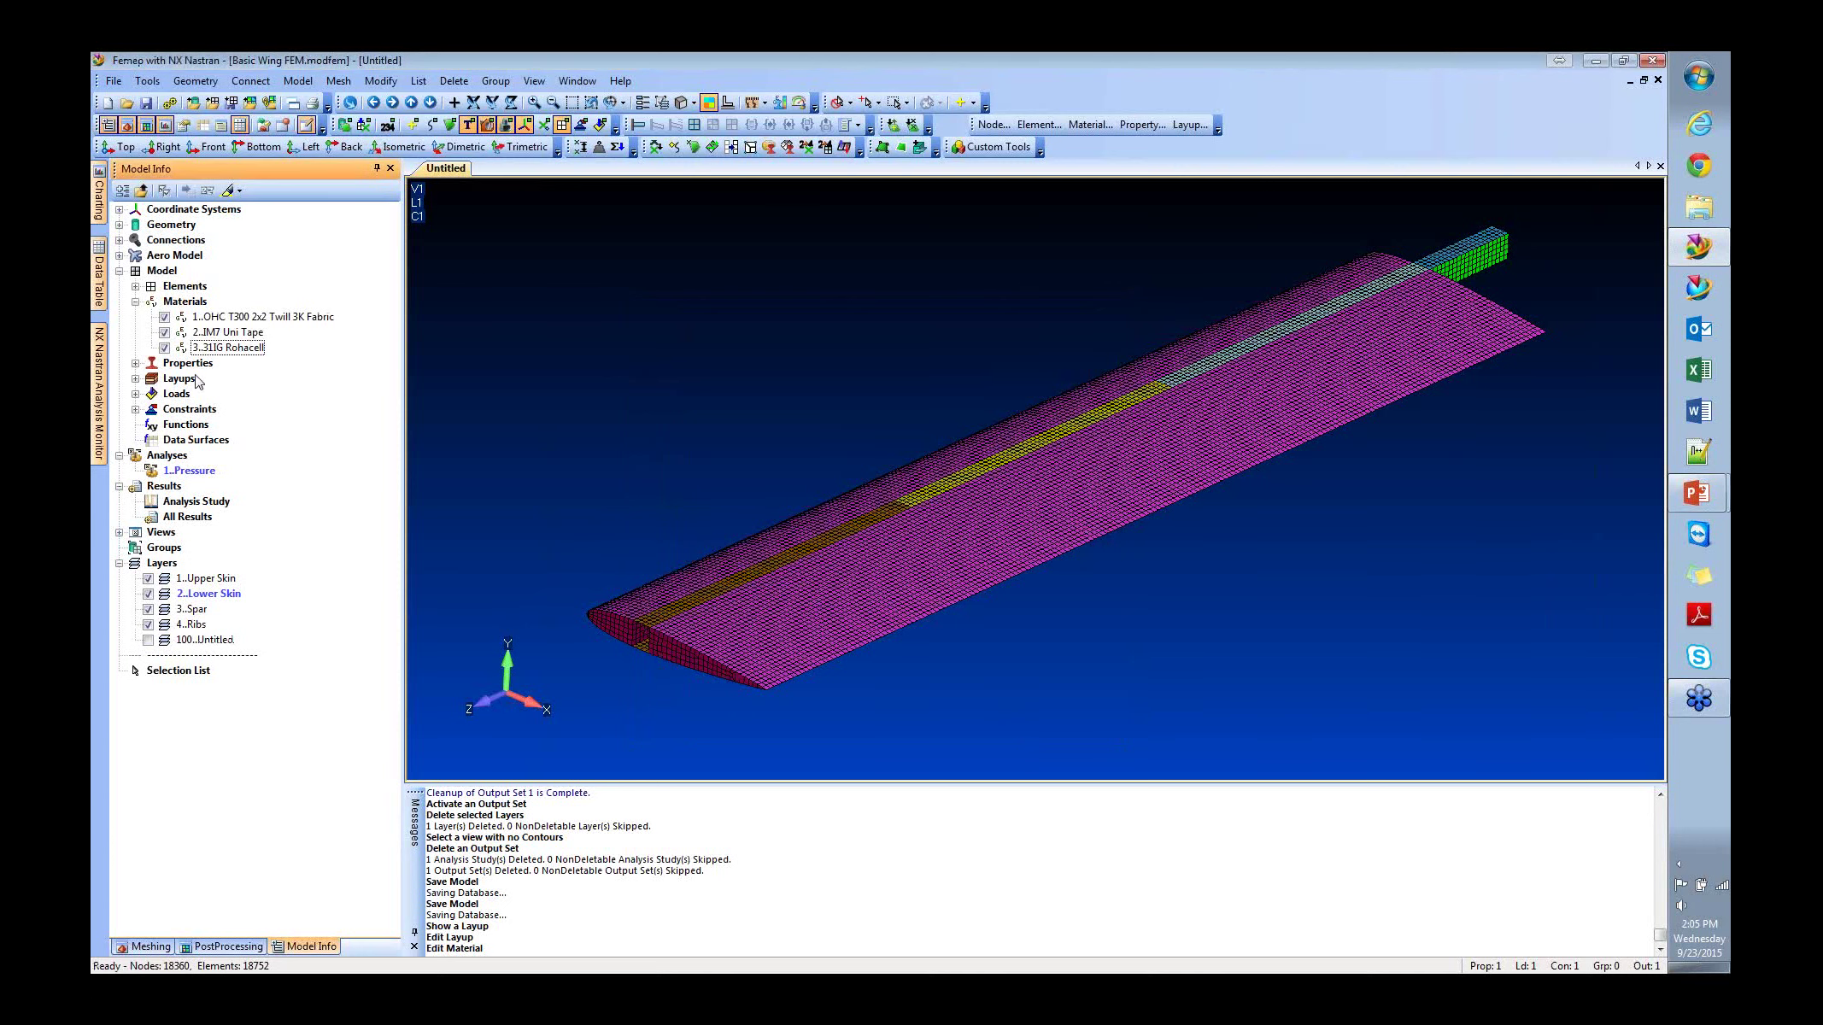
Highlight the elements that use the Wing Skin 3 Ply layup in the model, and switch the highlighting off again.
{"action": "left_click", "coordinate": [135, 378]}
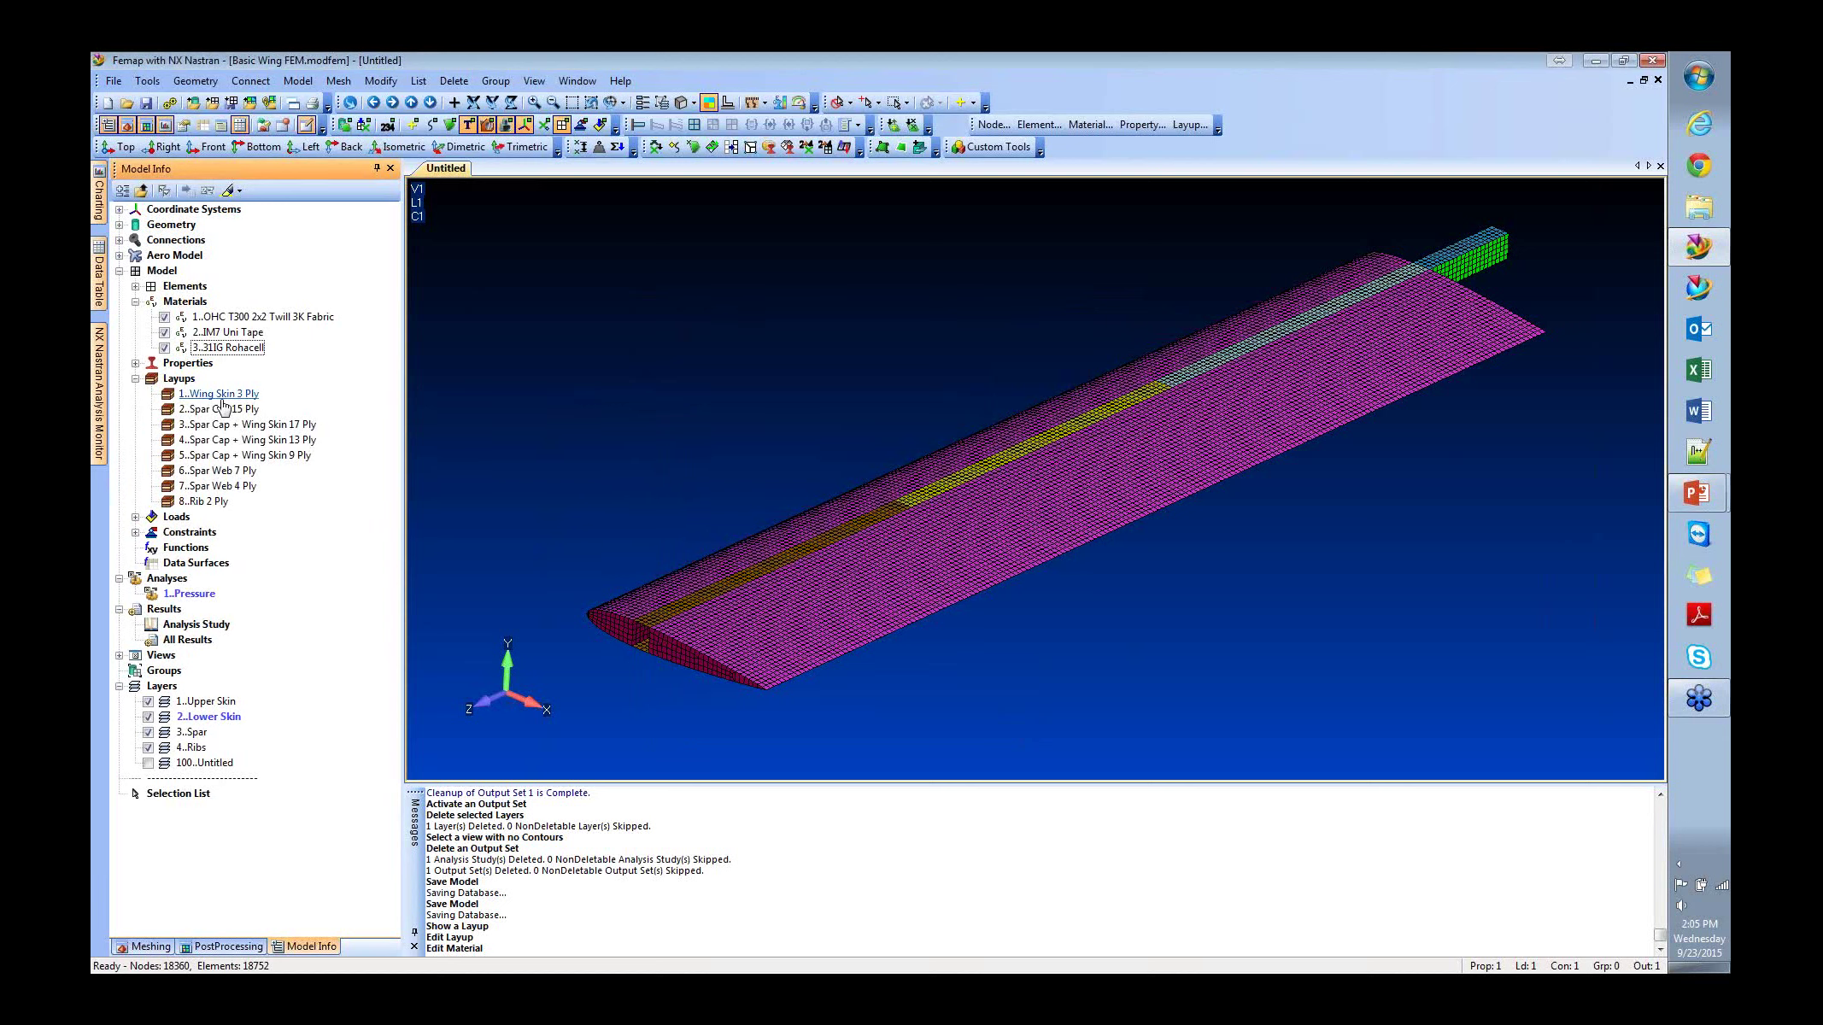
{"action": "left_click", "coordinate": [249, 395]}
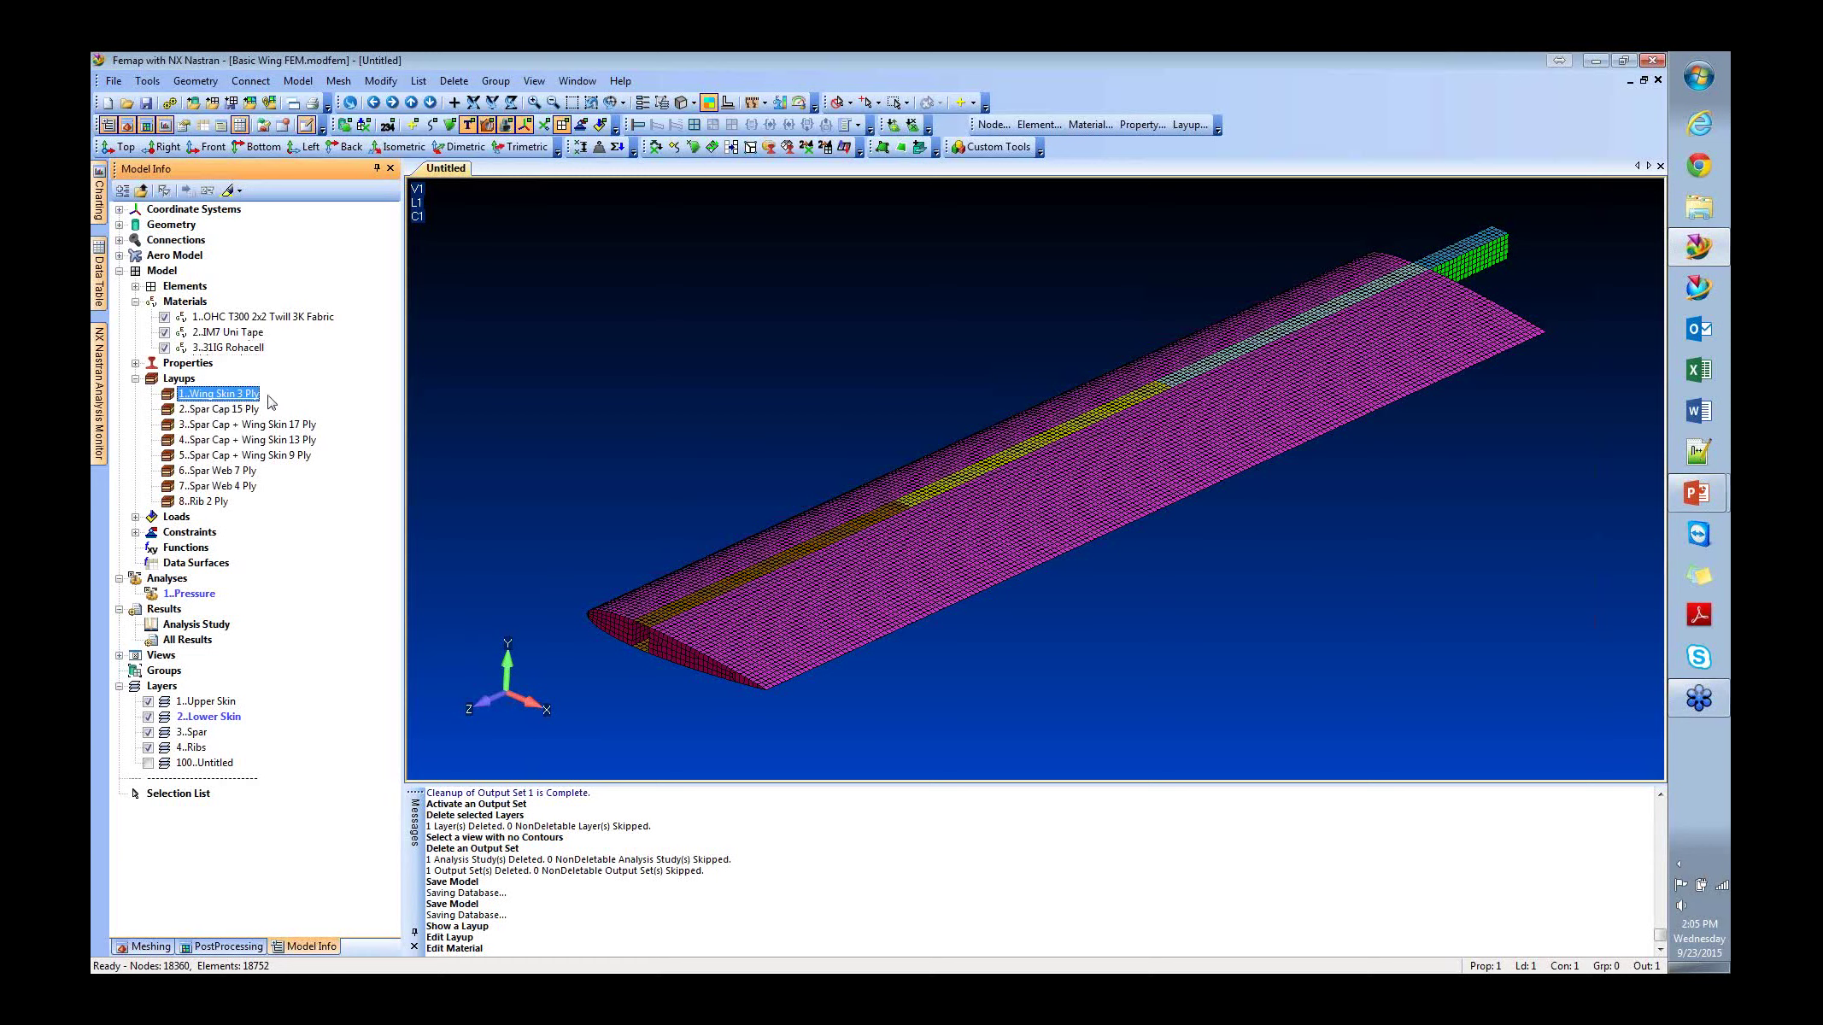
{"action": "left_click", "coordinate": [229, 190]}
{"action": "mouse_move", "coordinate": [1017, 466]}
{"action": "middle_mouse_down"}
{"action": "mouse_move", "coordinate": [1090, 522]}
{"action": "mouse_move", "coordinate": [965, 436]}
{"action": "mouse_move", "coordinate": [983, 457]}
{"action": "middle_mouse_up"}
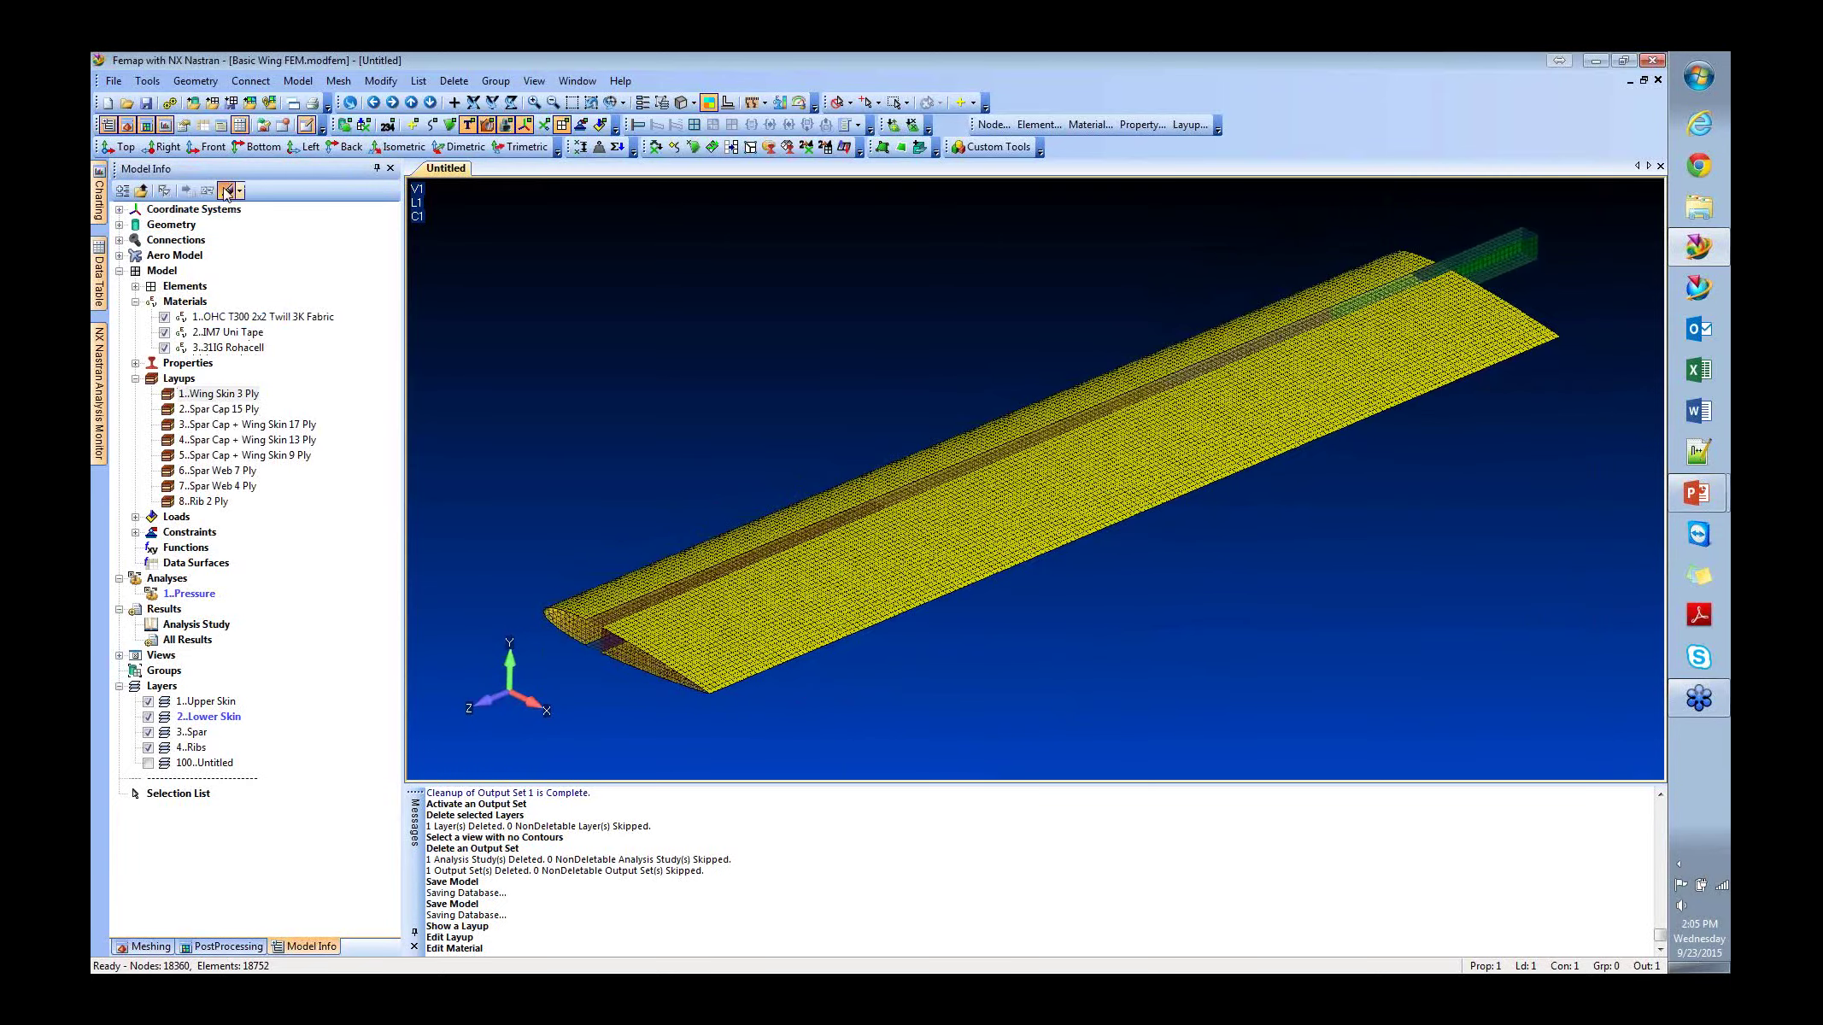
{"action": "left_click", "coordinate": [227, 191]}
{"action": "middle_click_drag", "start_coordinate": [715, 538], "coordinate": [728, 544]}
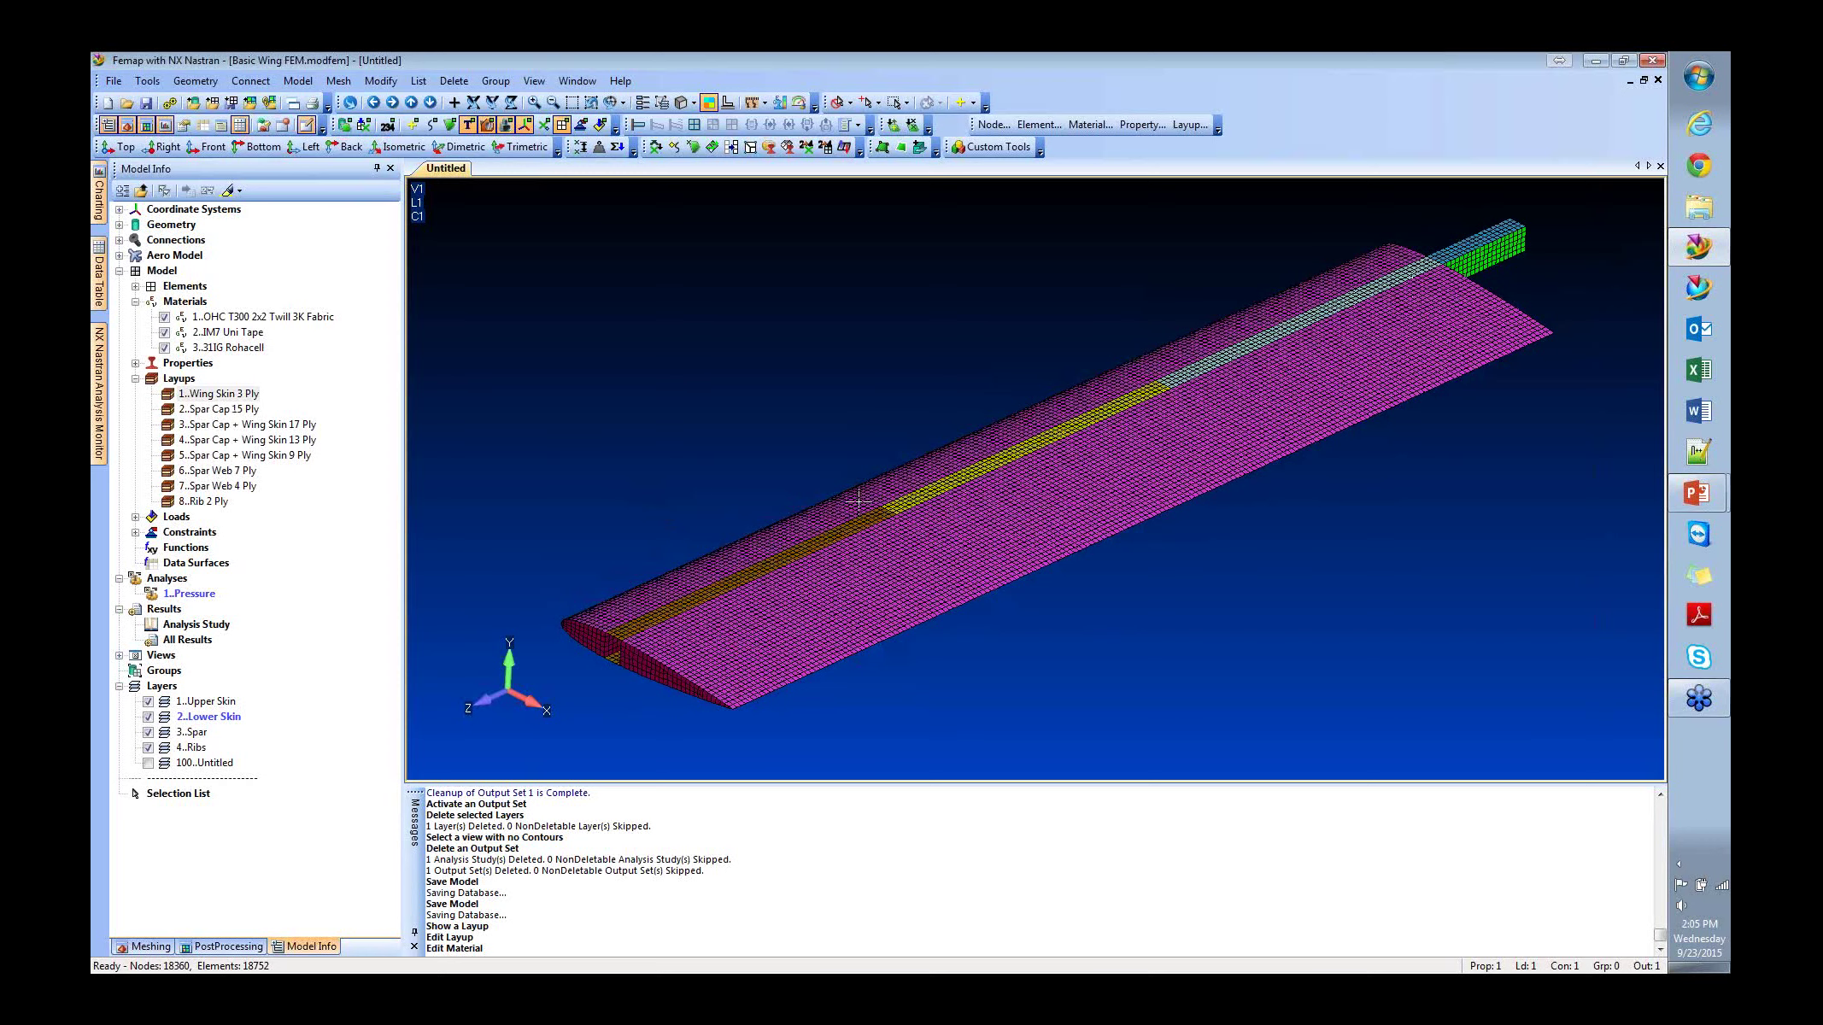
Open the Wing Skin 3 Ply layup for editing and enlarge its editor window so the full ply names fit.
{"action": "right_click", "coordinate": [221, 398]}
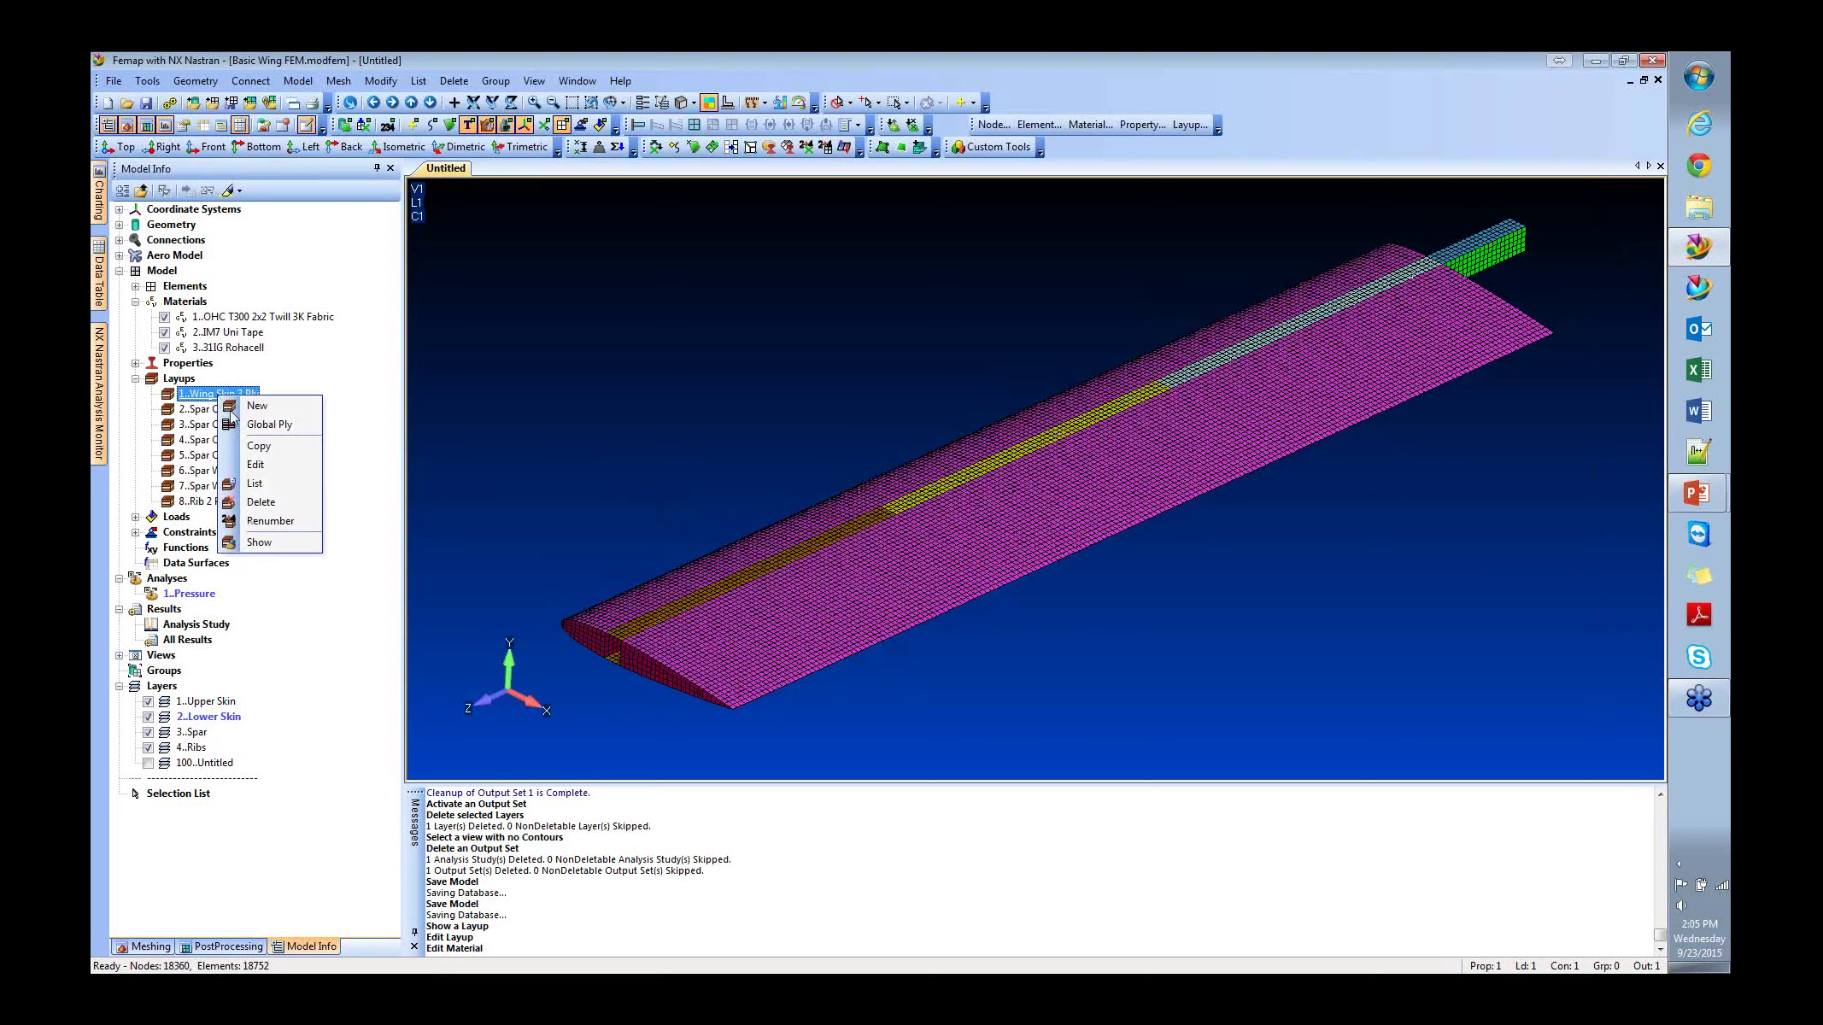
{"action": "left_click", "coordinate": [270, 469]}
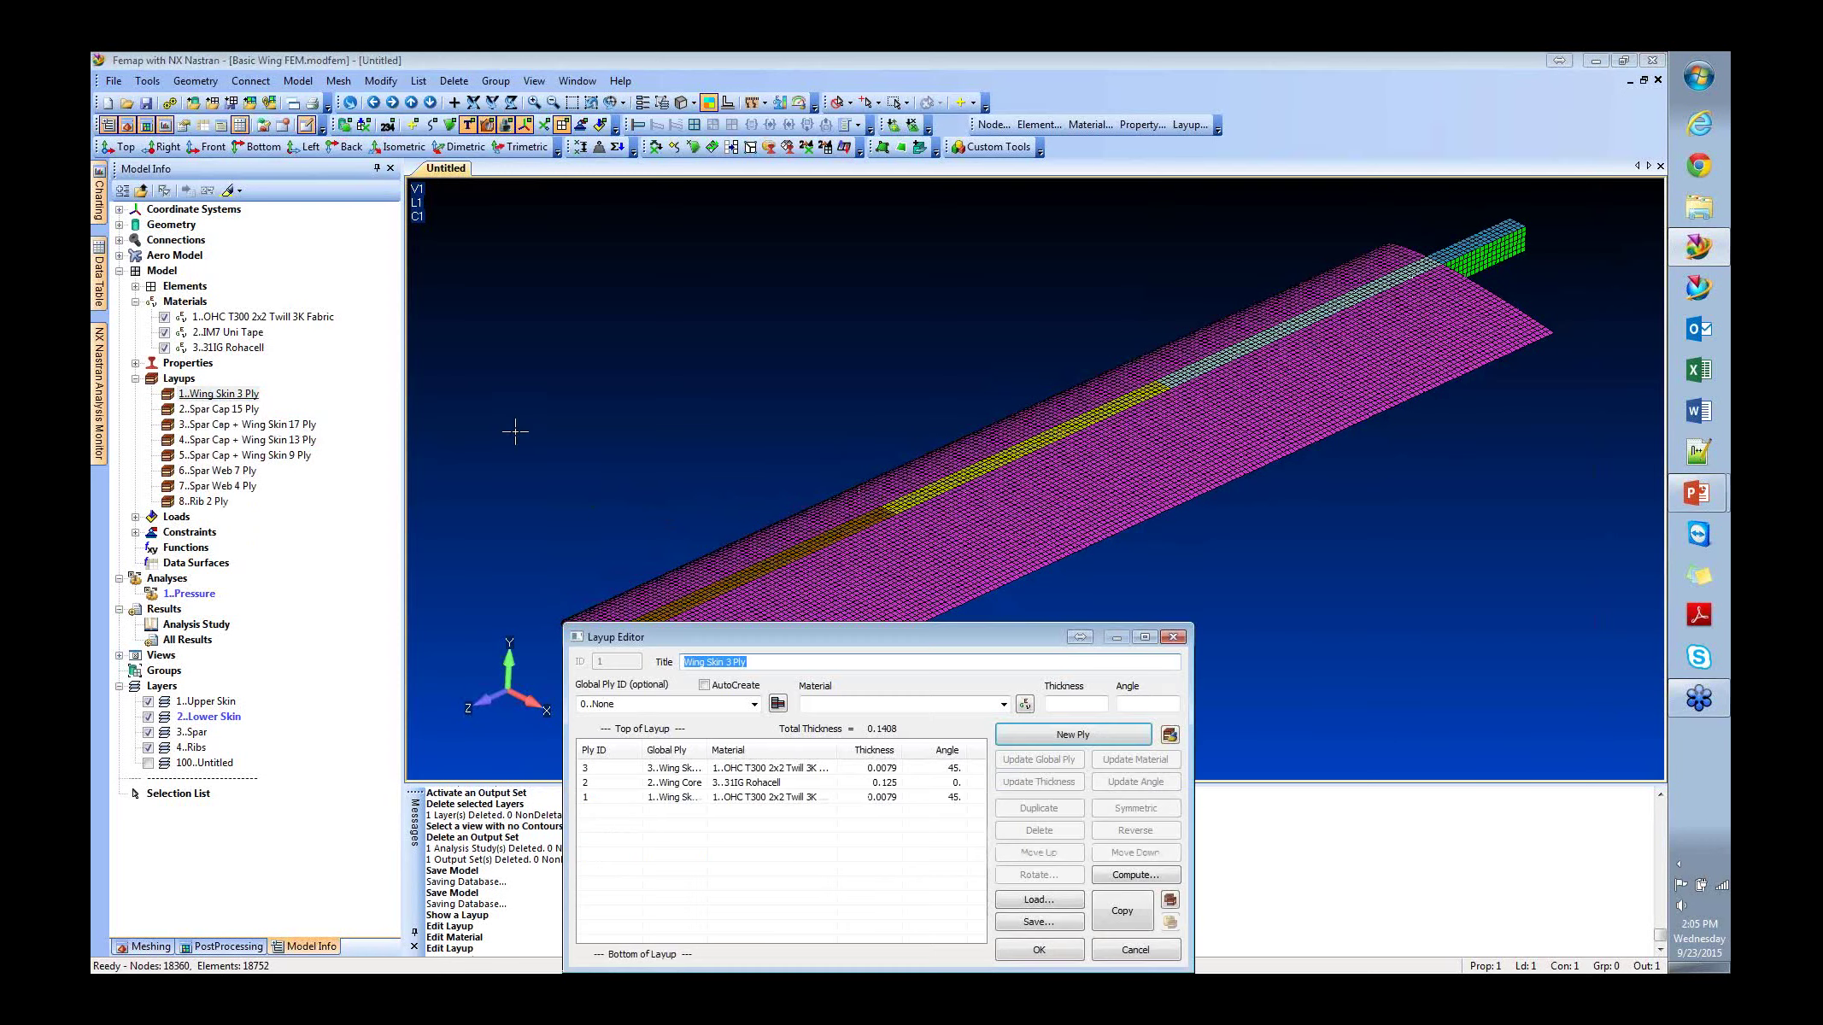
{"action": "left_click_drag", "start_coordinate": [683, 634], "coordinate": [612, 332]}
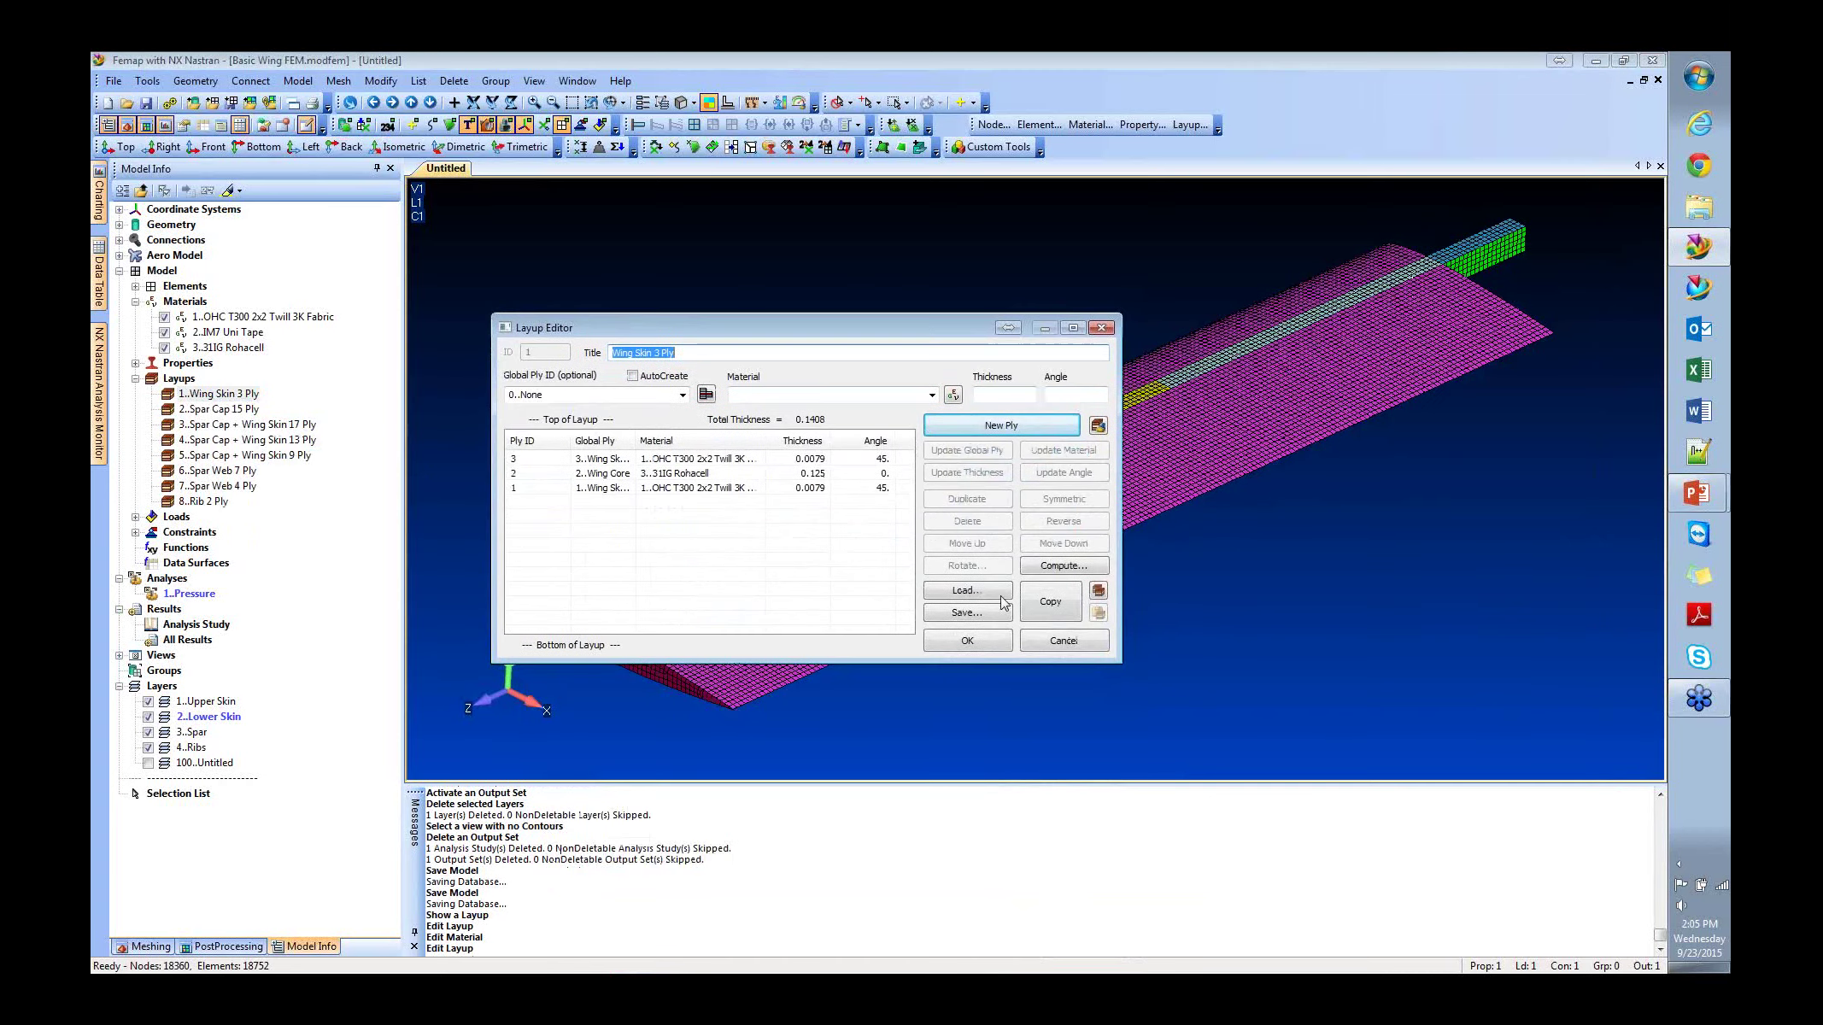
{"action": "left_click_drag", "start_coordinate": [1122, 664], "coordinate": [1324, 757]}
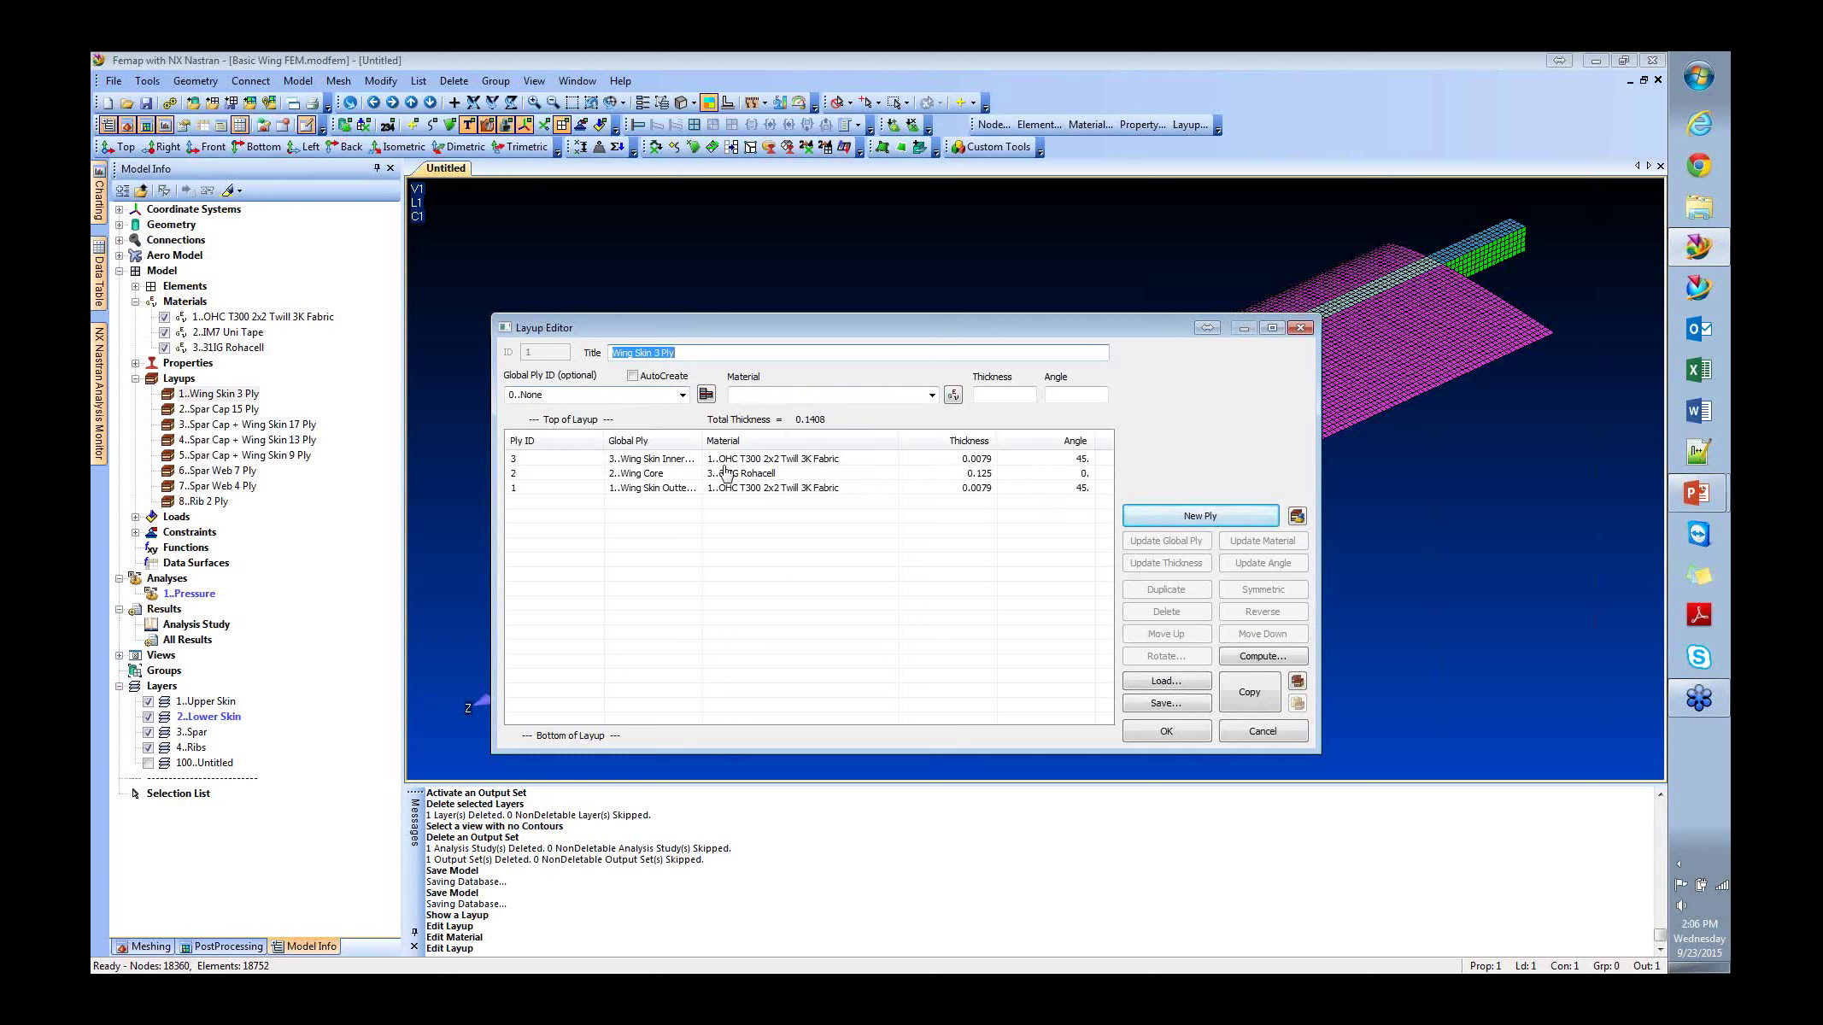
Add a ply of OHC T300 2x2 Twill 3K Fabric with thickness .0079 and angle 45 to the layup.
{"action": "left_click", "coordinate": [931, 395]}
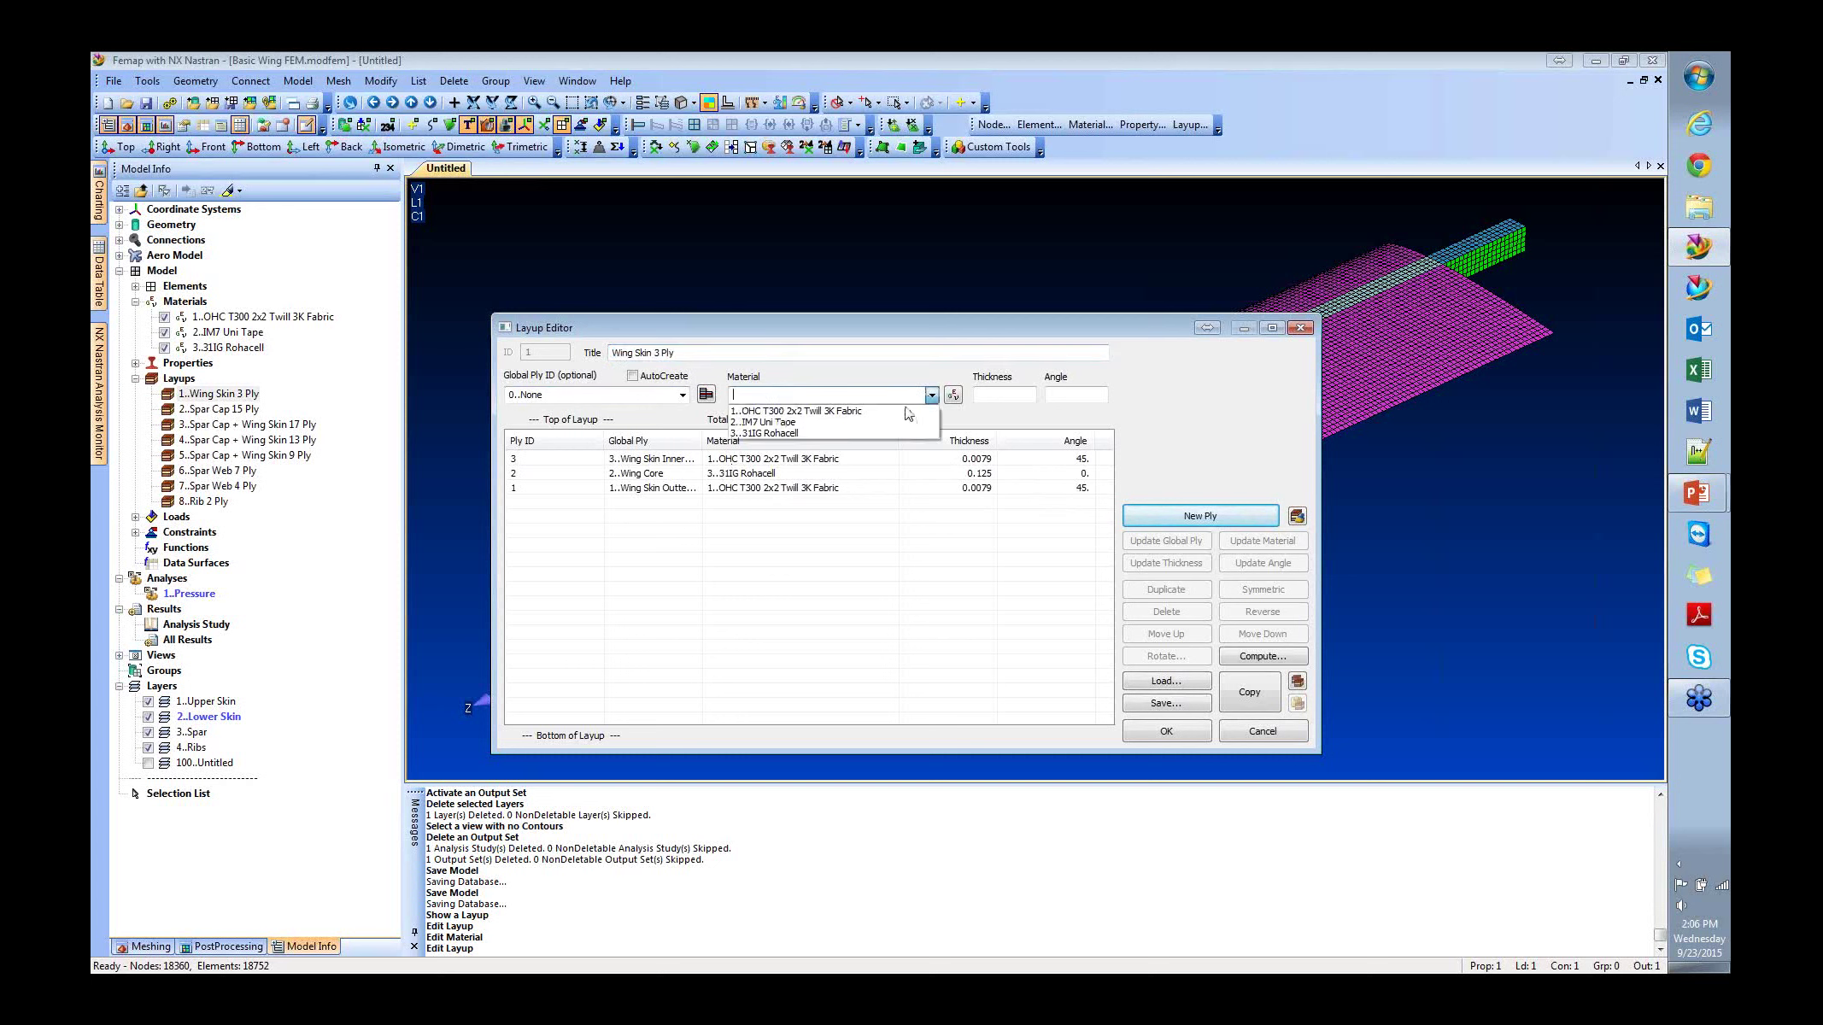
{"action": "left_click", "coordinate": [841, 411]}
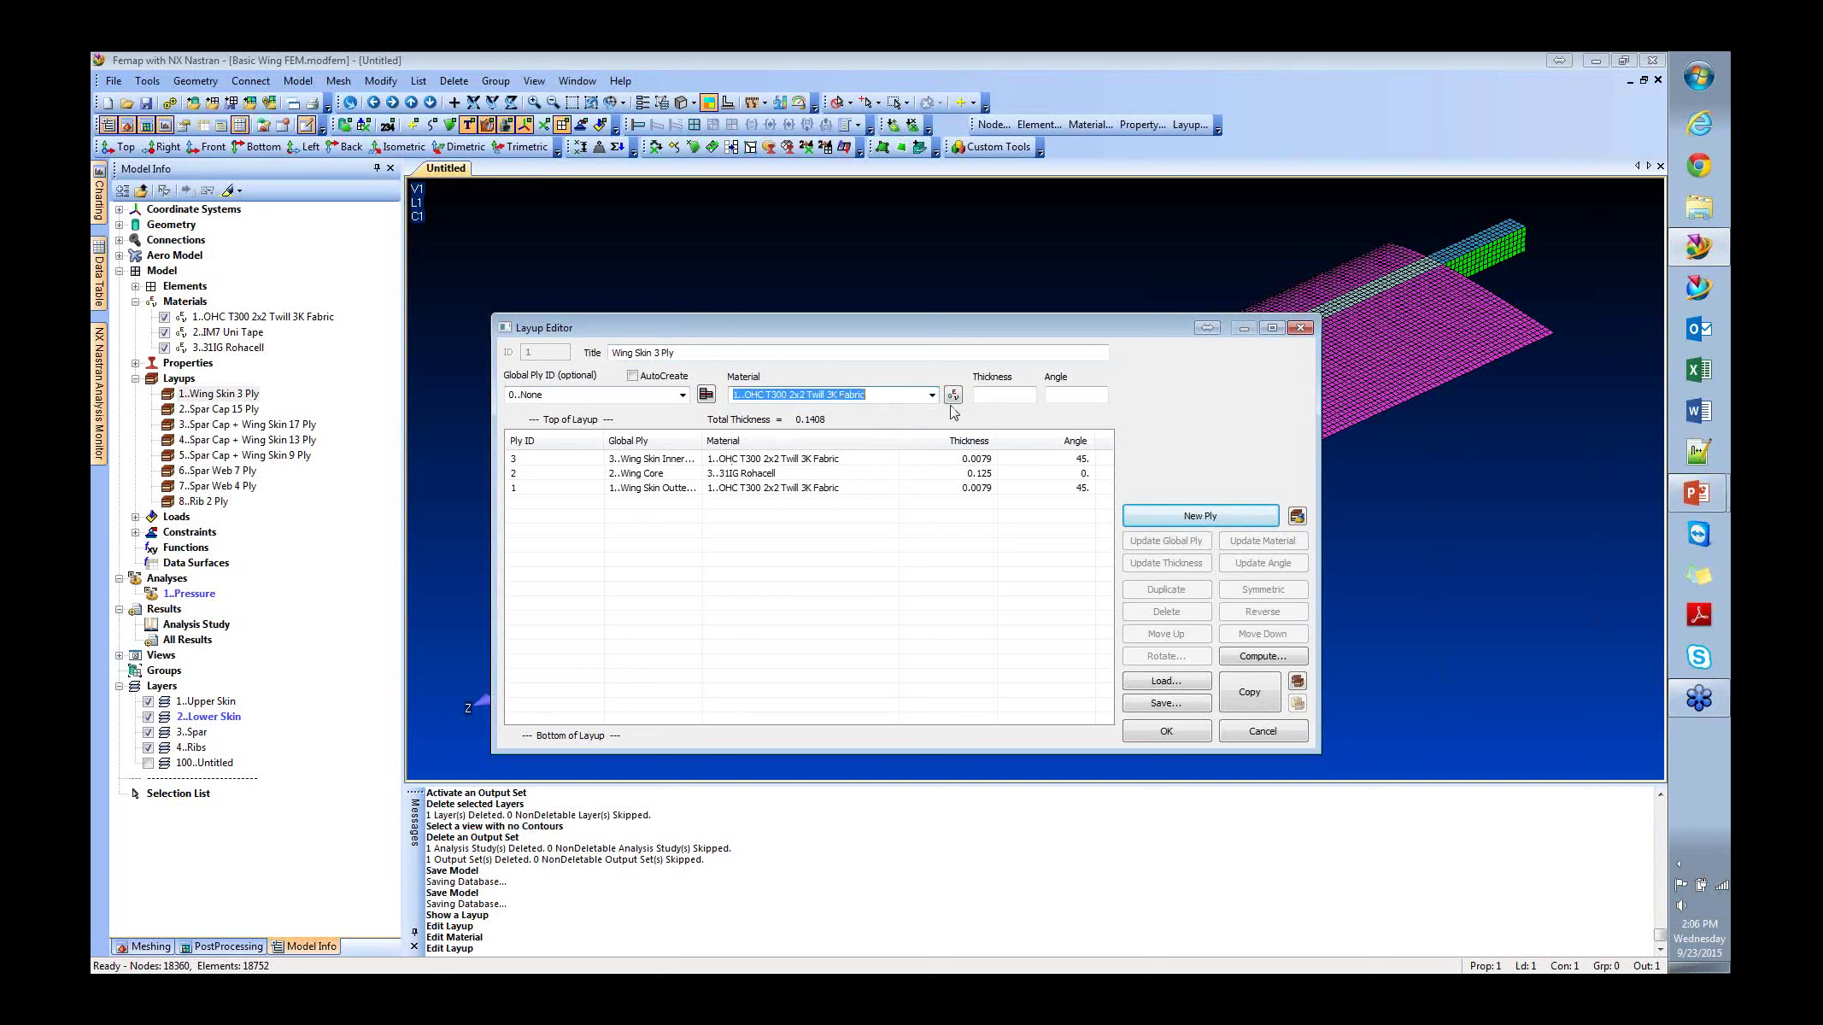
{"action": "left_click", "coordinate": [981, 396]}
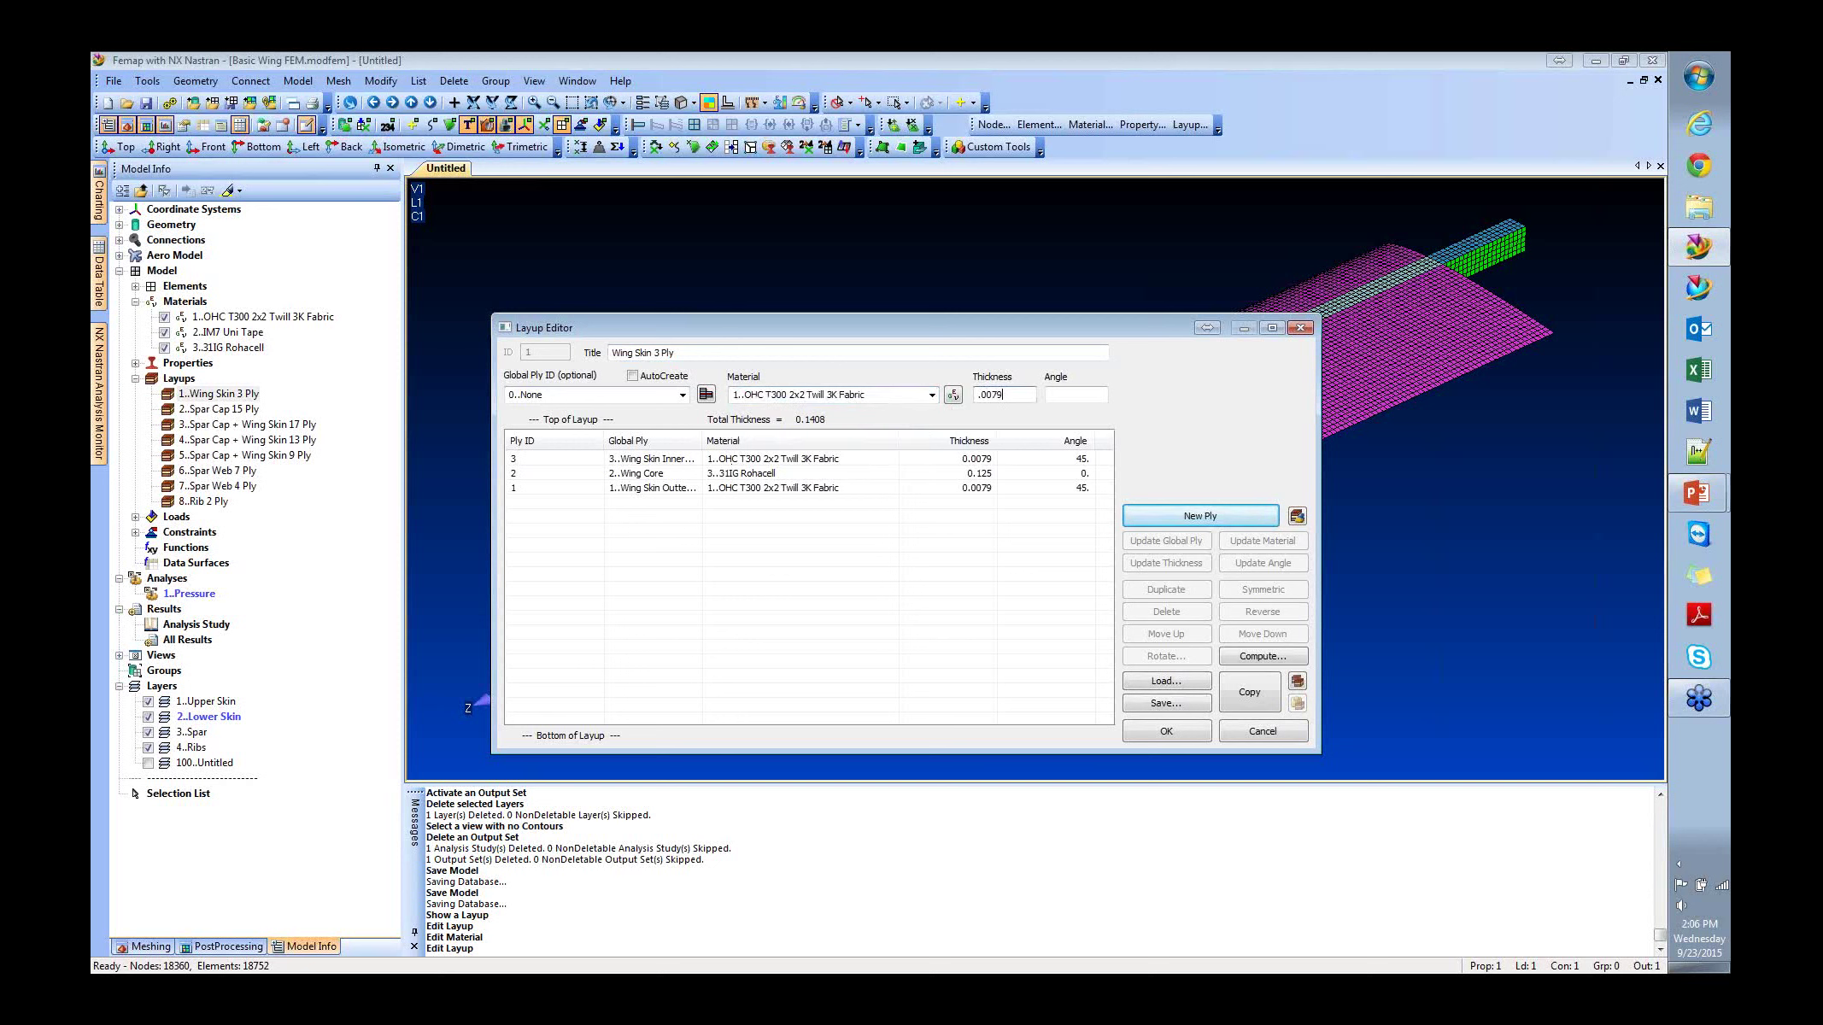
{"action": "left_click", "coordinate": [1051, 395]}
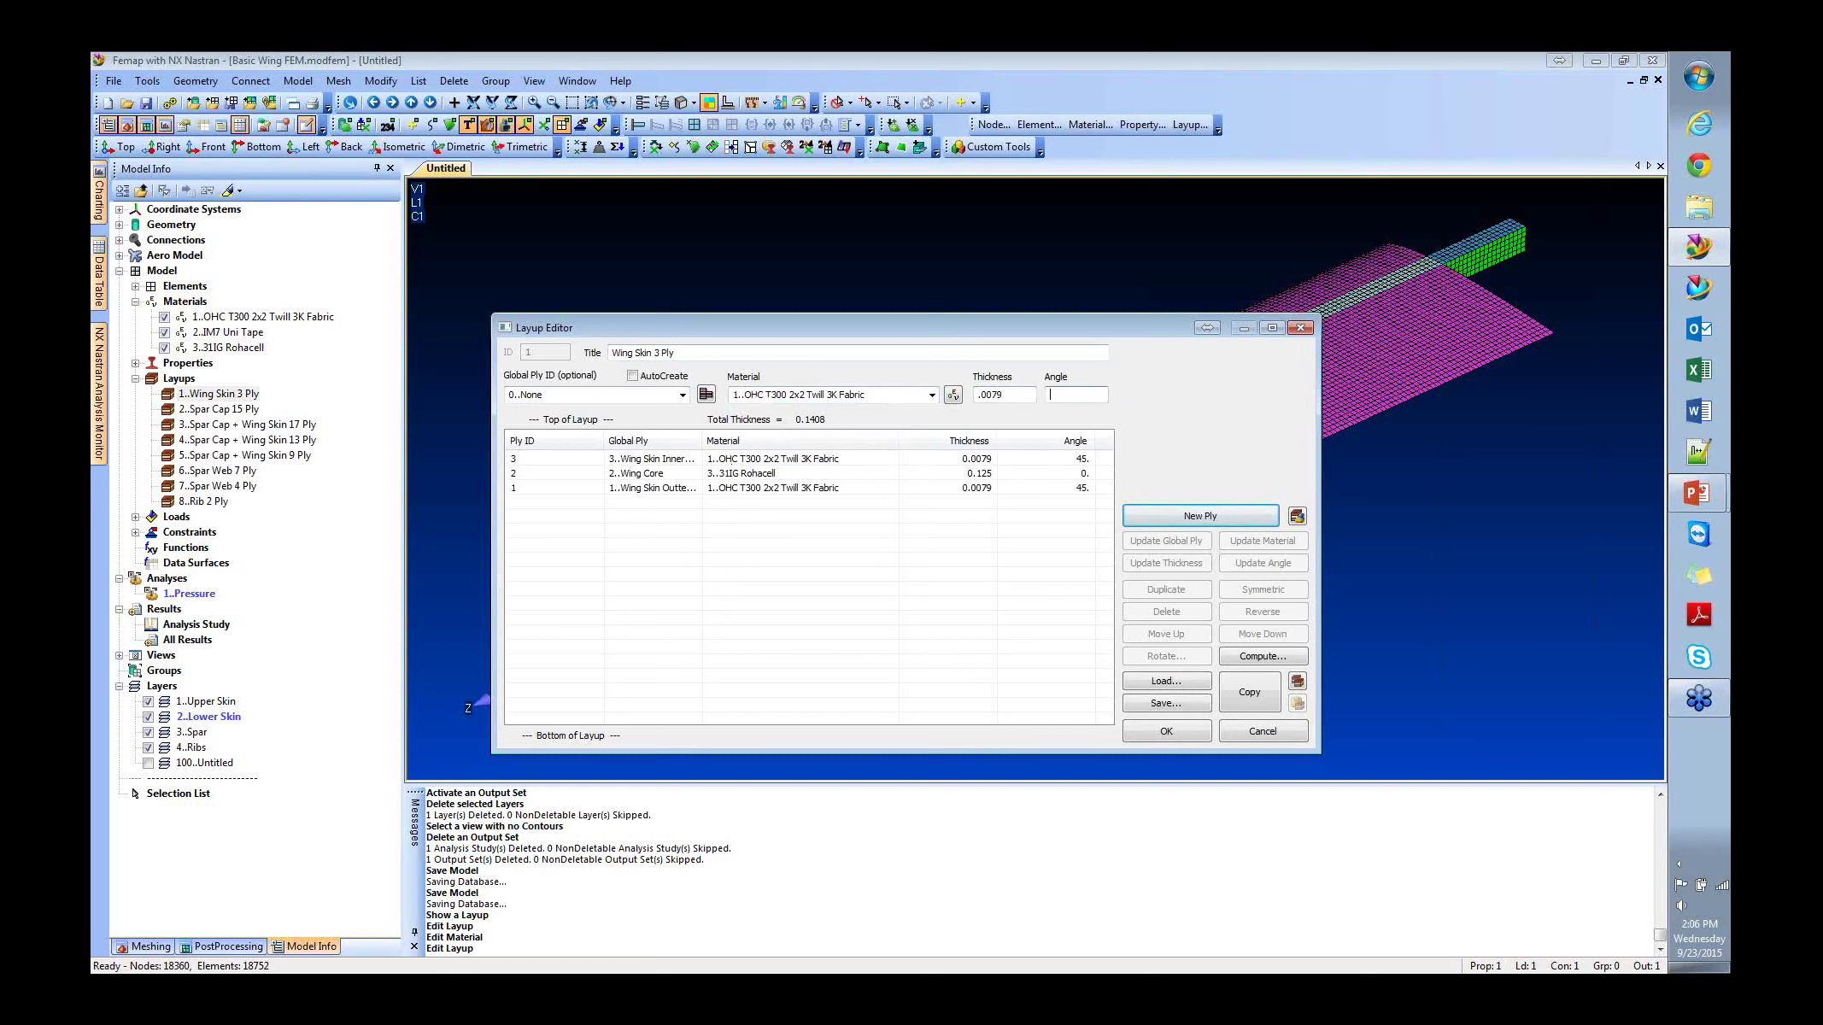
{"action": "left_click", "coordinate": [1206, 517]}
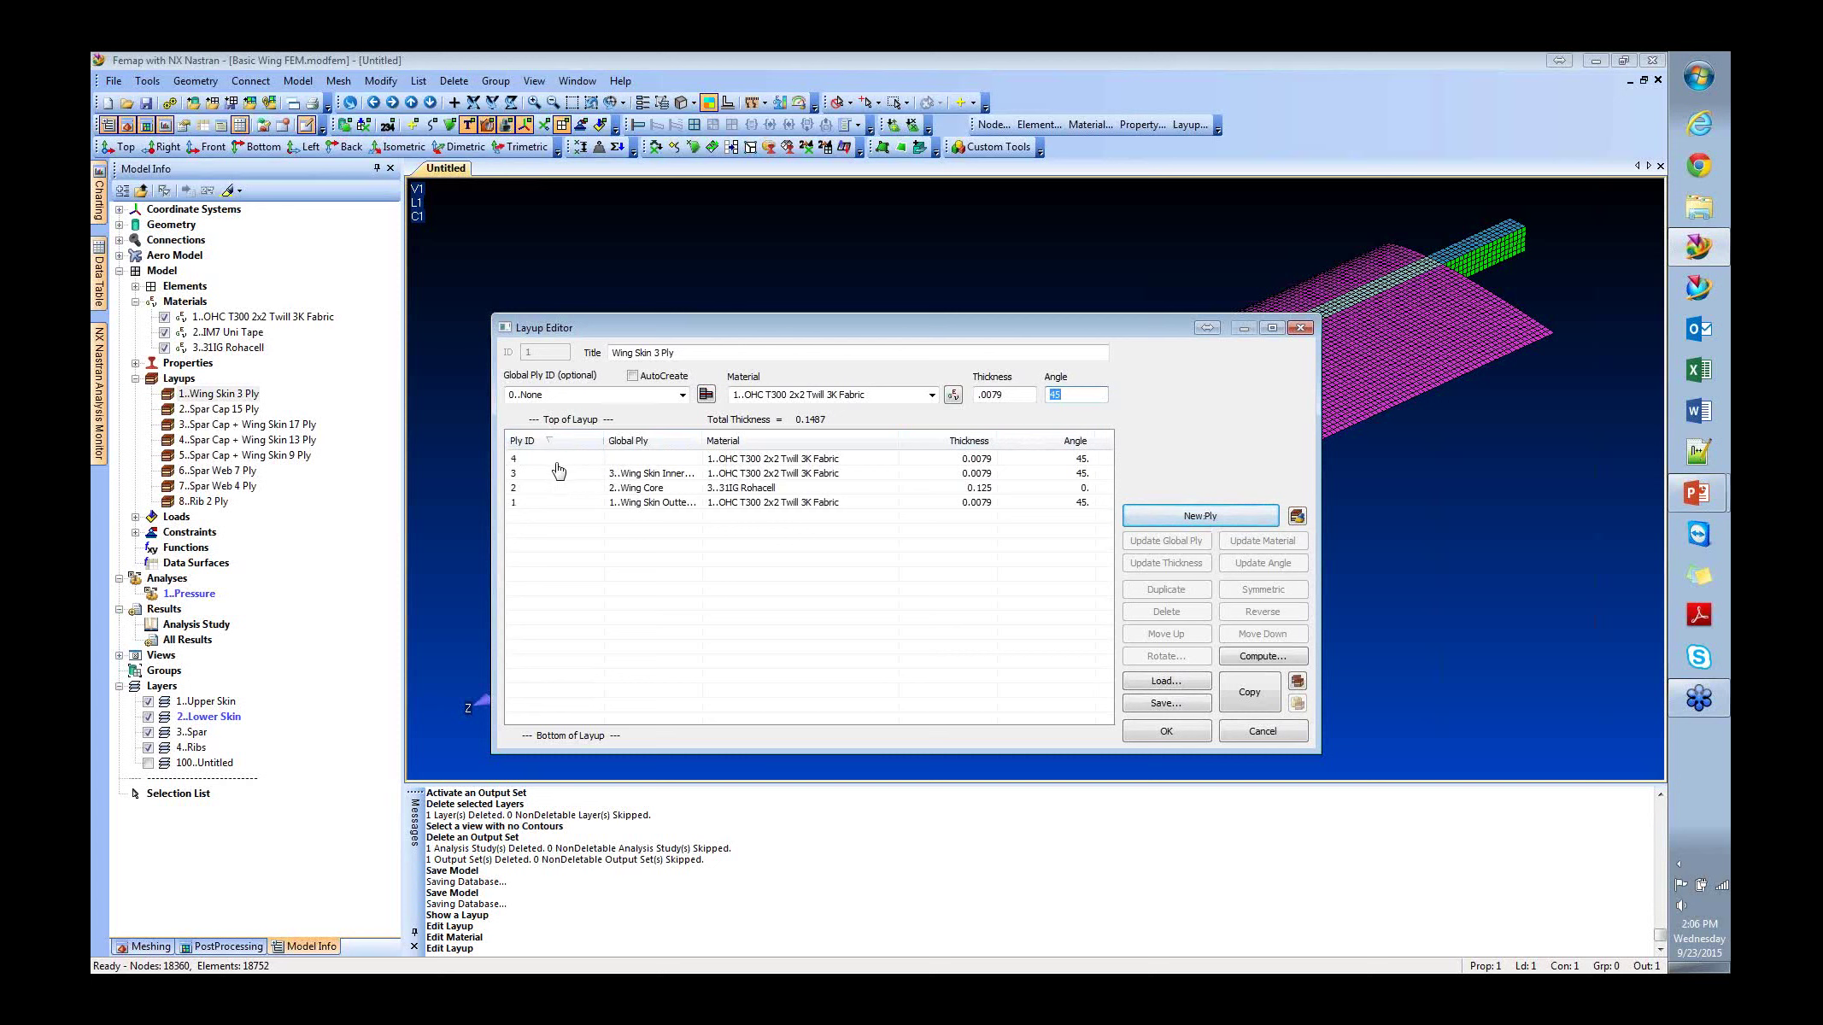
Shift the new ply two positions down in the layup stack and return it to the top.
{"action": "left_click", "coordinate": [767, 460]}
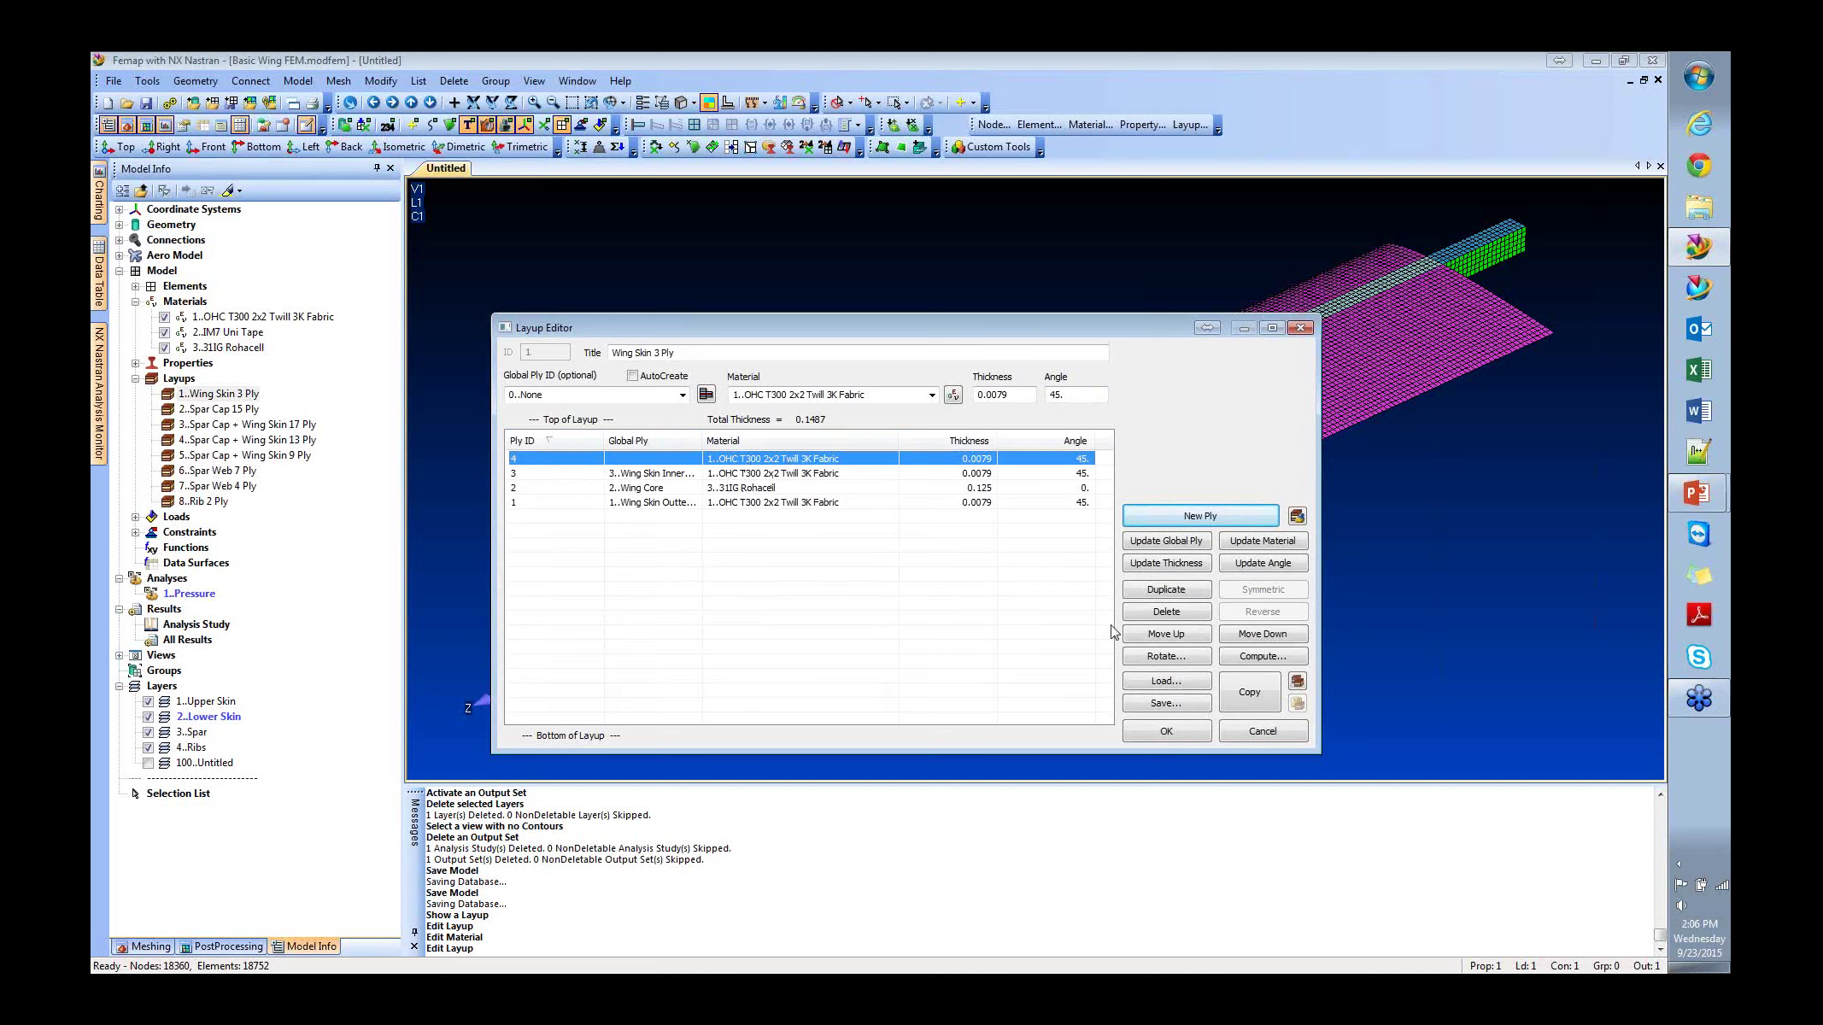
{"action": "left_click", "coordinate": [1260, 638]}
{"action": "left_click", "coordinate": [1259, 639]}
{"action": "left_click", "coordinate": [1177, 638]}
{"action": "left_click", "coordinate": [1177, 638]}
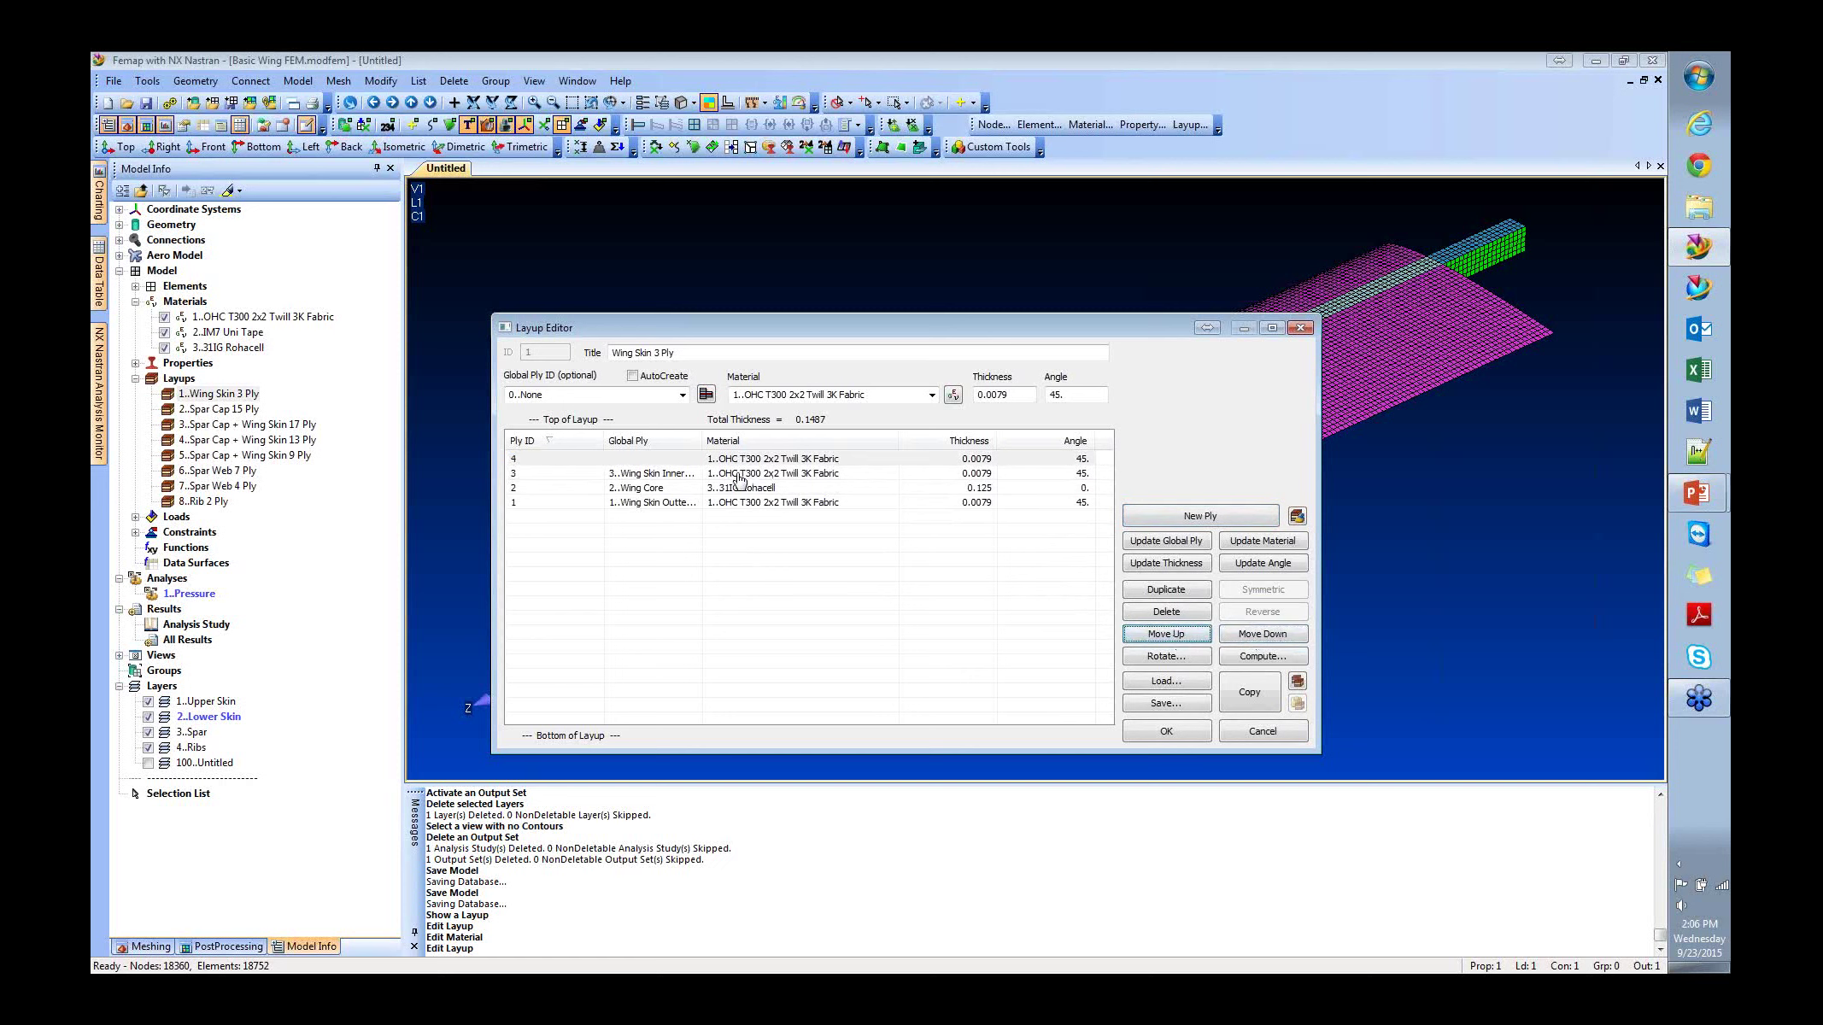
Update ply 4 to IM7 Uni Tape with thickness 0.007, and delete that ply from the layup.
{"action": "left_click", "coordinate": [765, 460]}
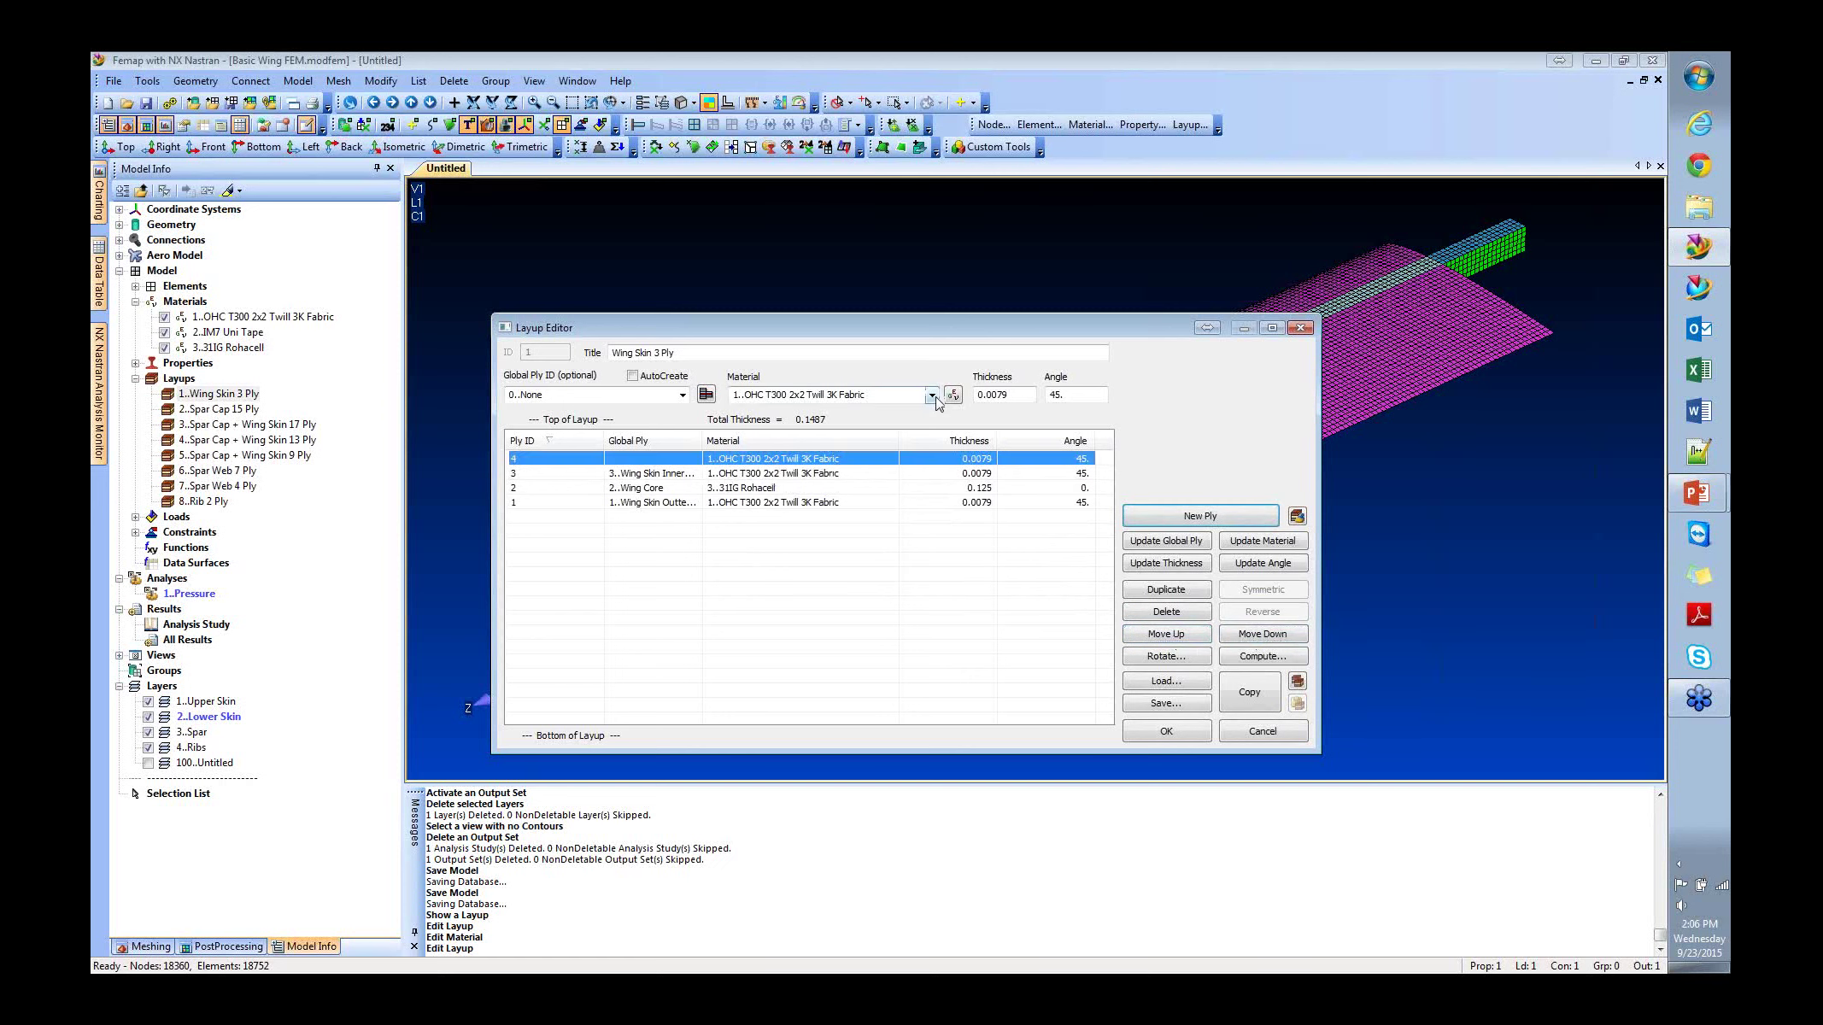
{"action": "left_click", "coordinate": [931, 395]}
{"action": "left_click", "coordinate": [818, 423]}
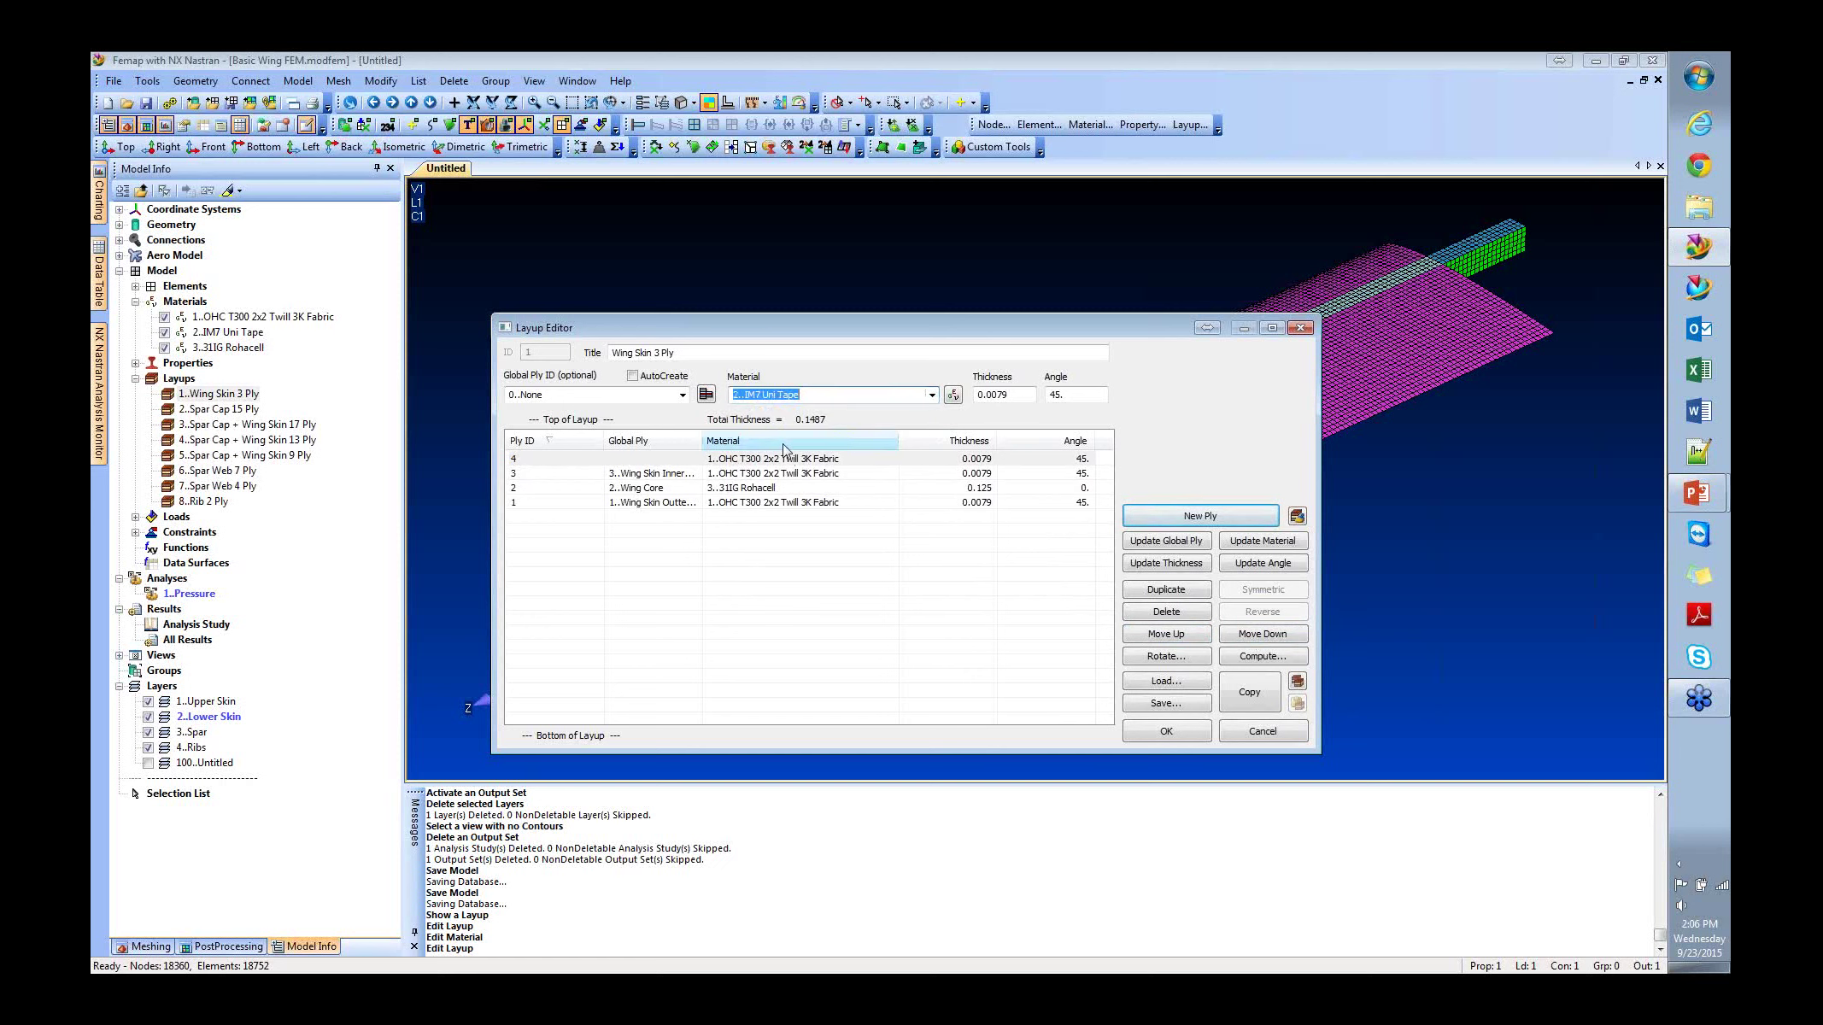
{"action": "left_click", "coordinate": [1028, 393]}
{"action": "key", "text": "BackSpace"}
{"action": "left_click", "coordinate": [842, 459]}
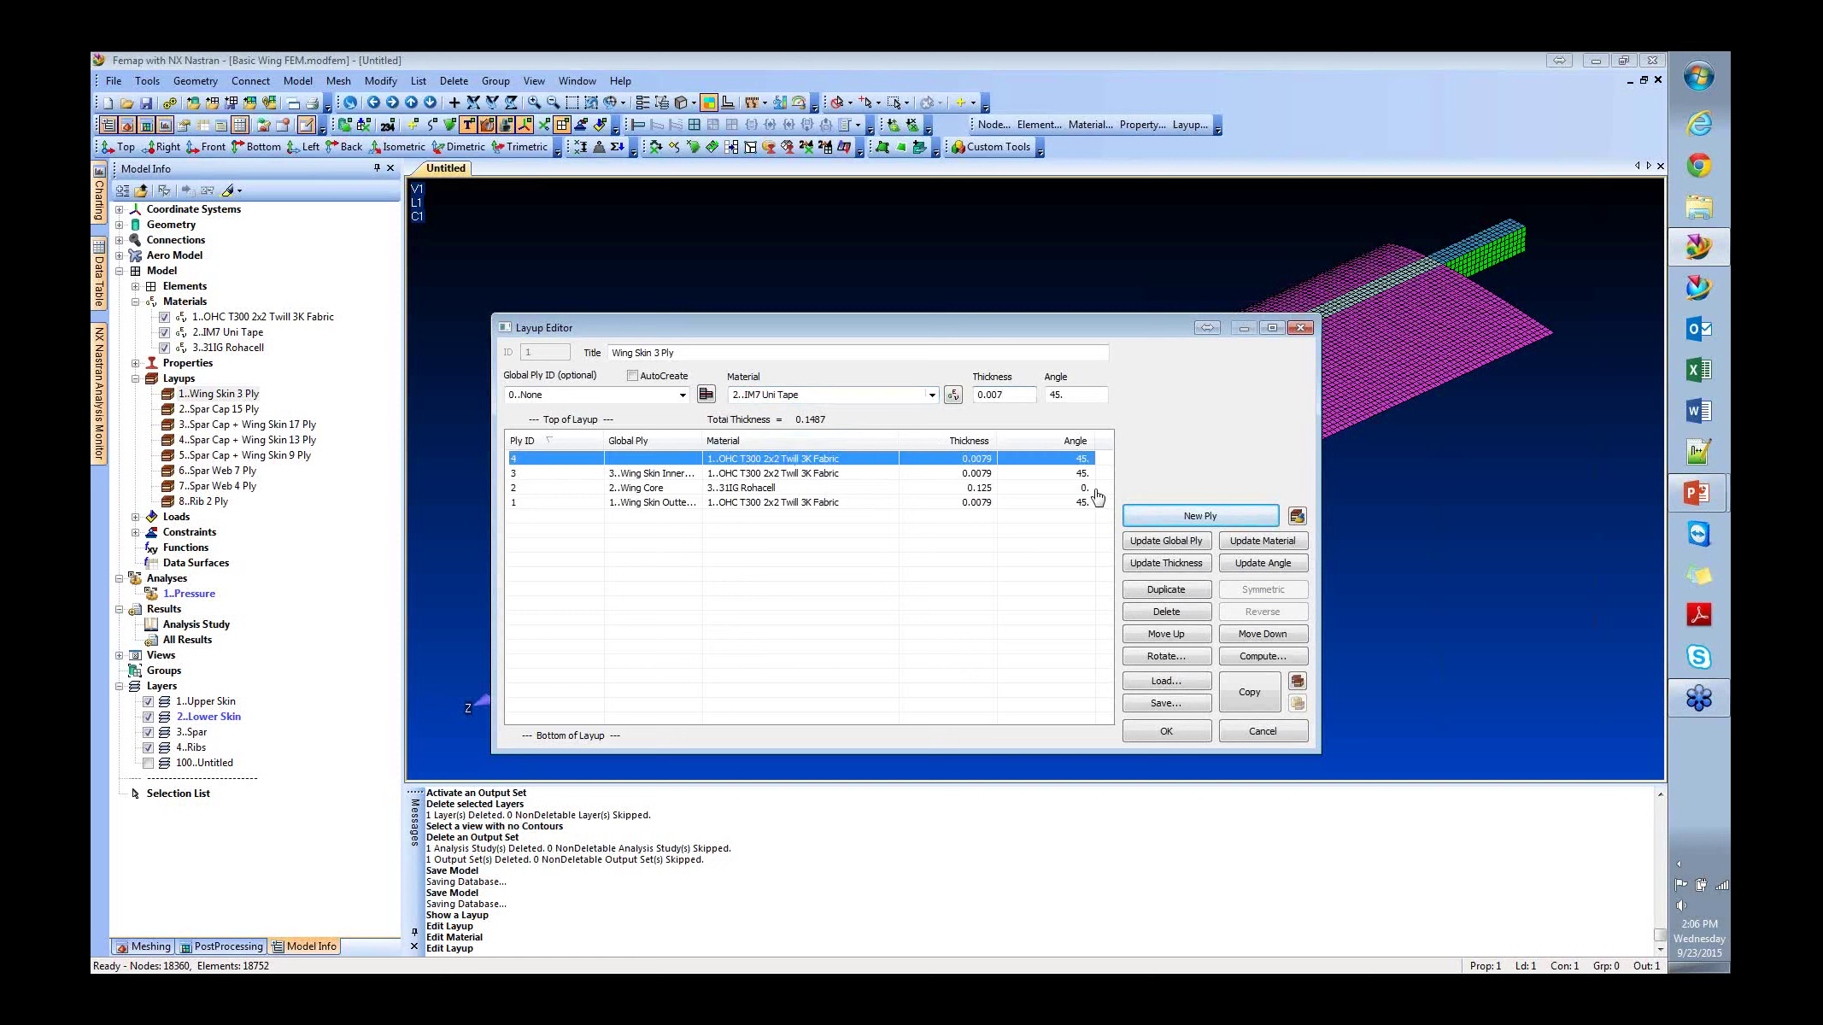
{"action": "left_click", "coordinate": [1166, 563]}
{"action": "left_click", "coordinate": [1262, 541]}
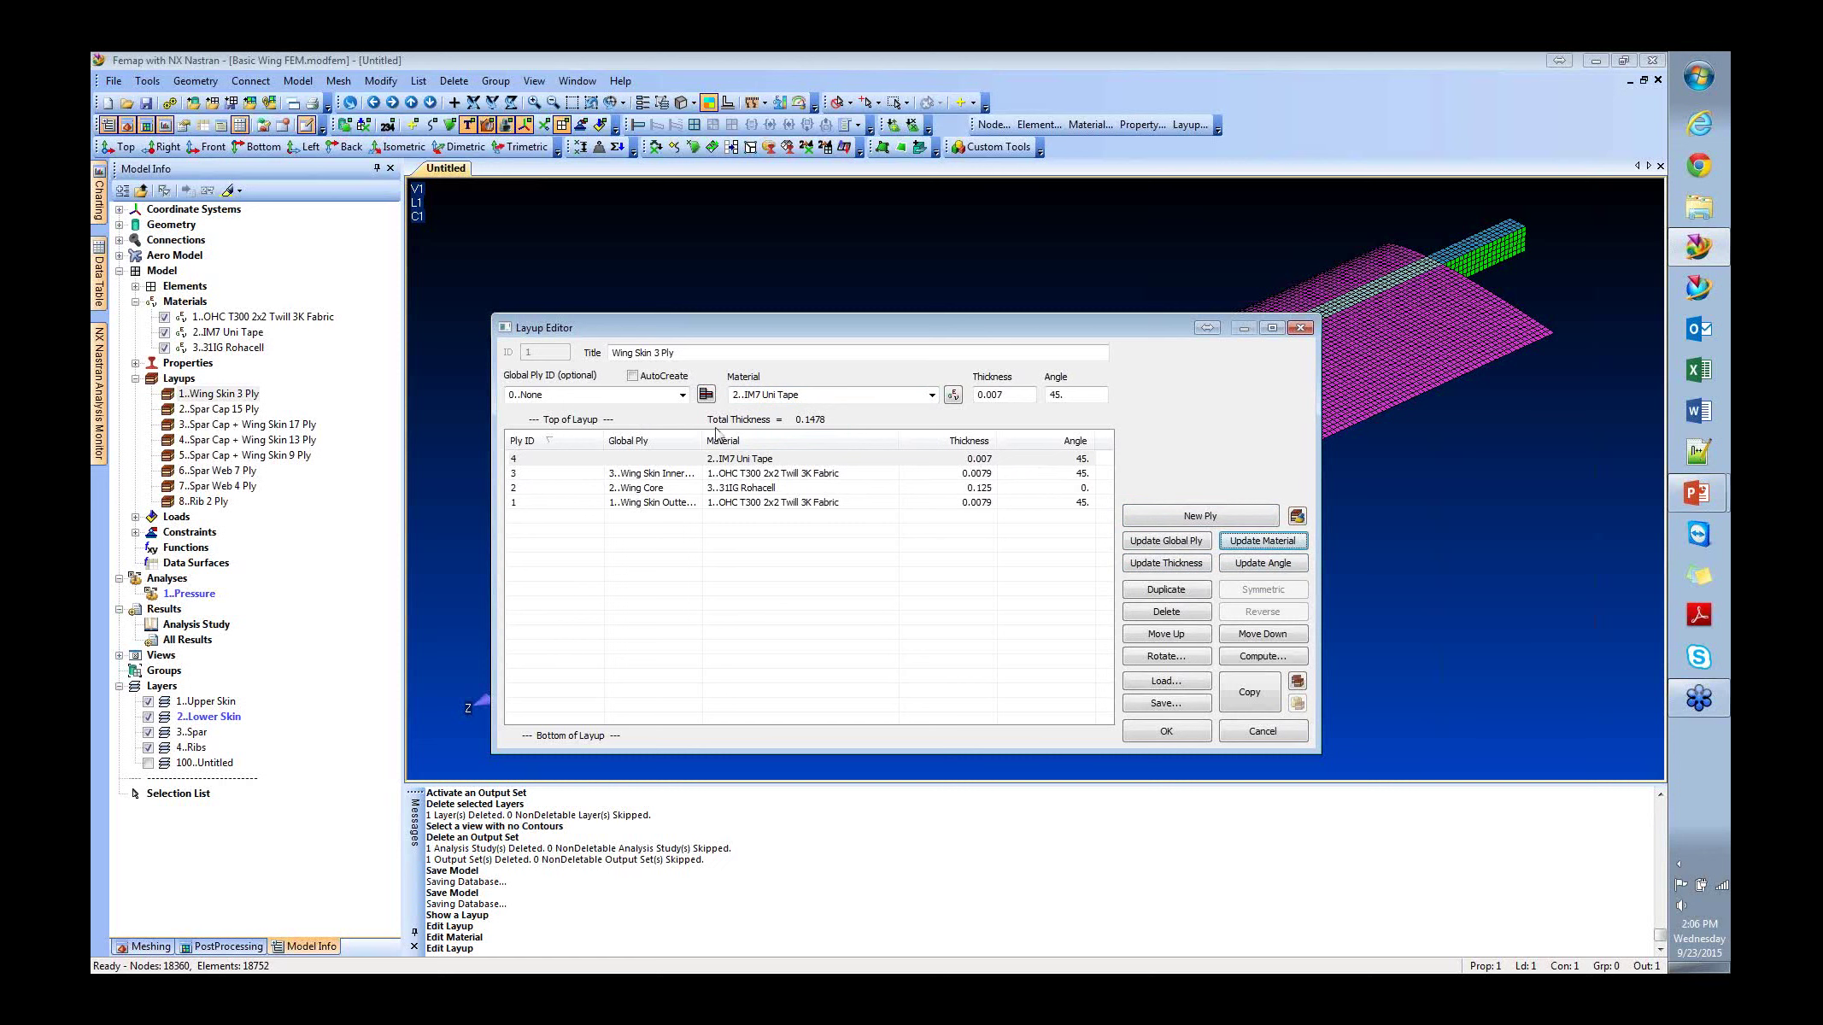
{"action": "left_click", "coordinate": [1167, 611]}
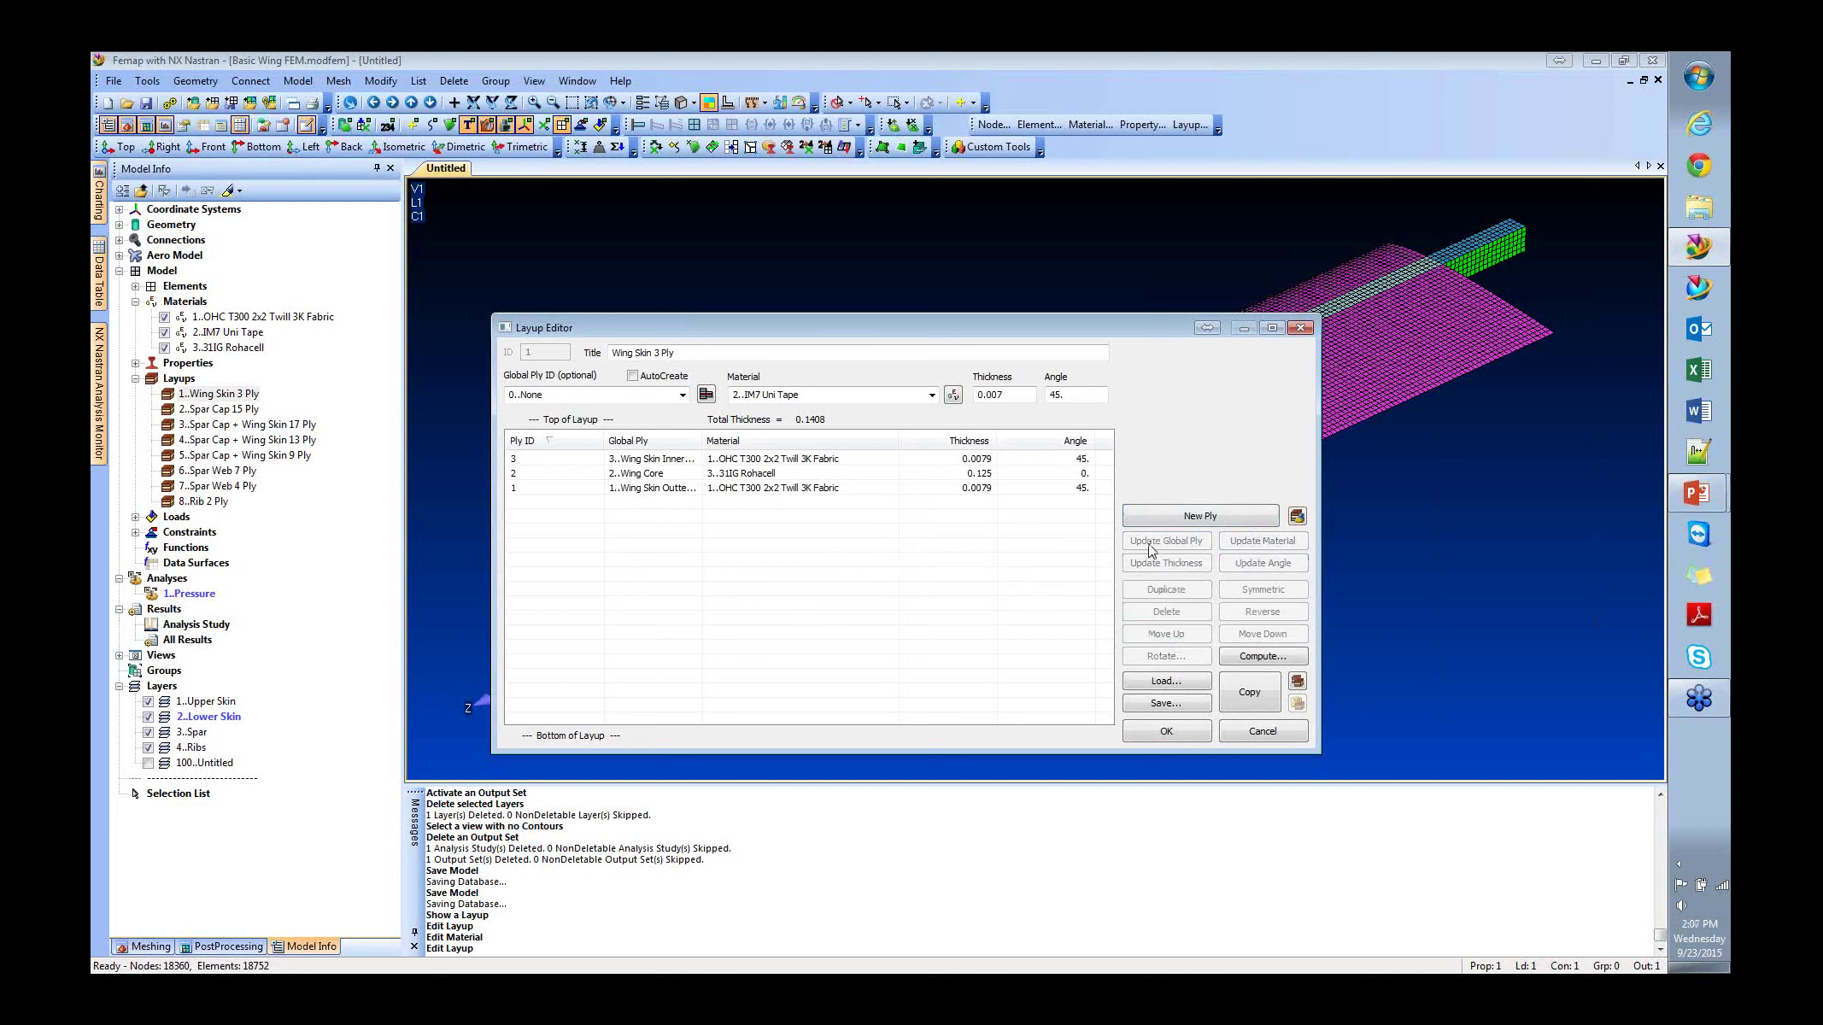
Examine the Wing Skin 3 Ply stack in the layup viewer and compute its laminate equivalent properties.
{"action": "left_click", "coordinate": [1297, 517]}
{"action": "left_click_drag", "start_coordinate": [777, 354], "coordinate": [667, 291]}
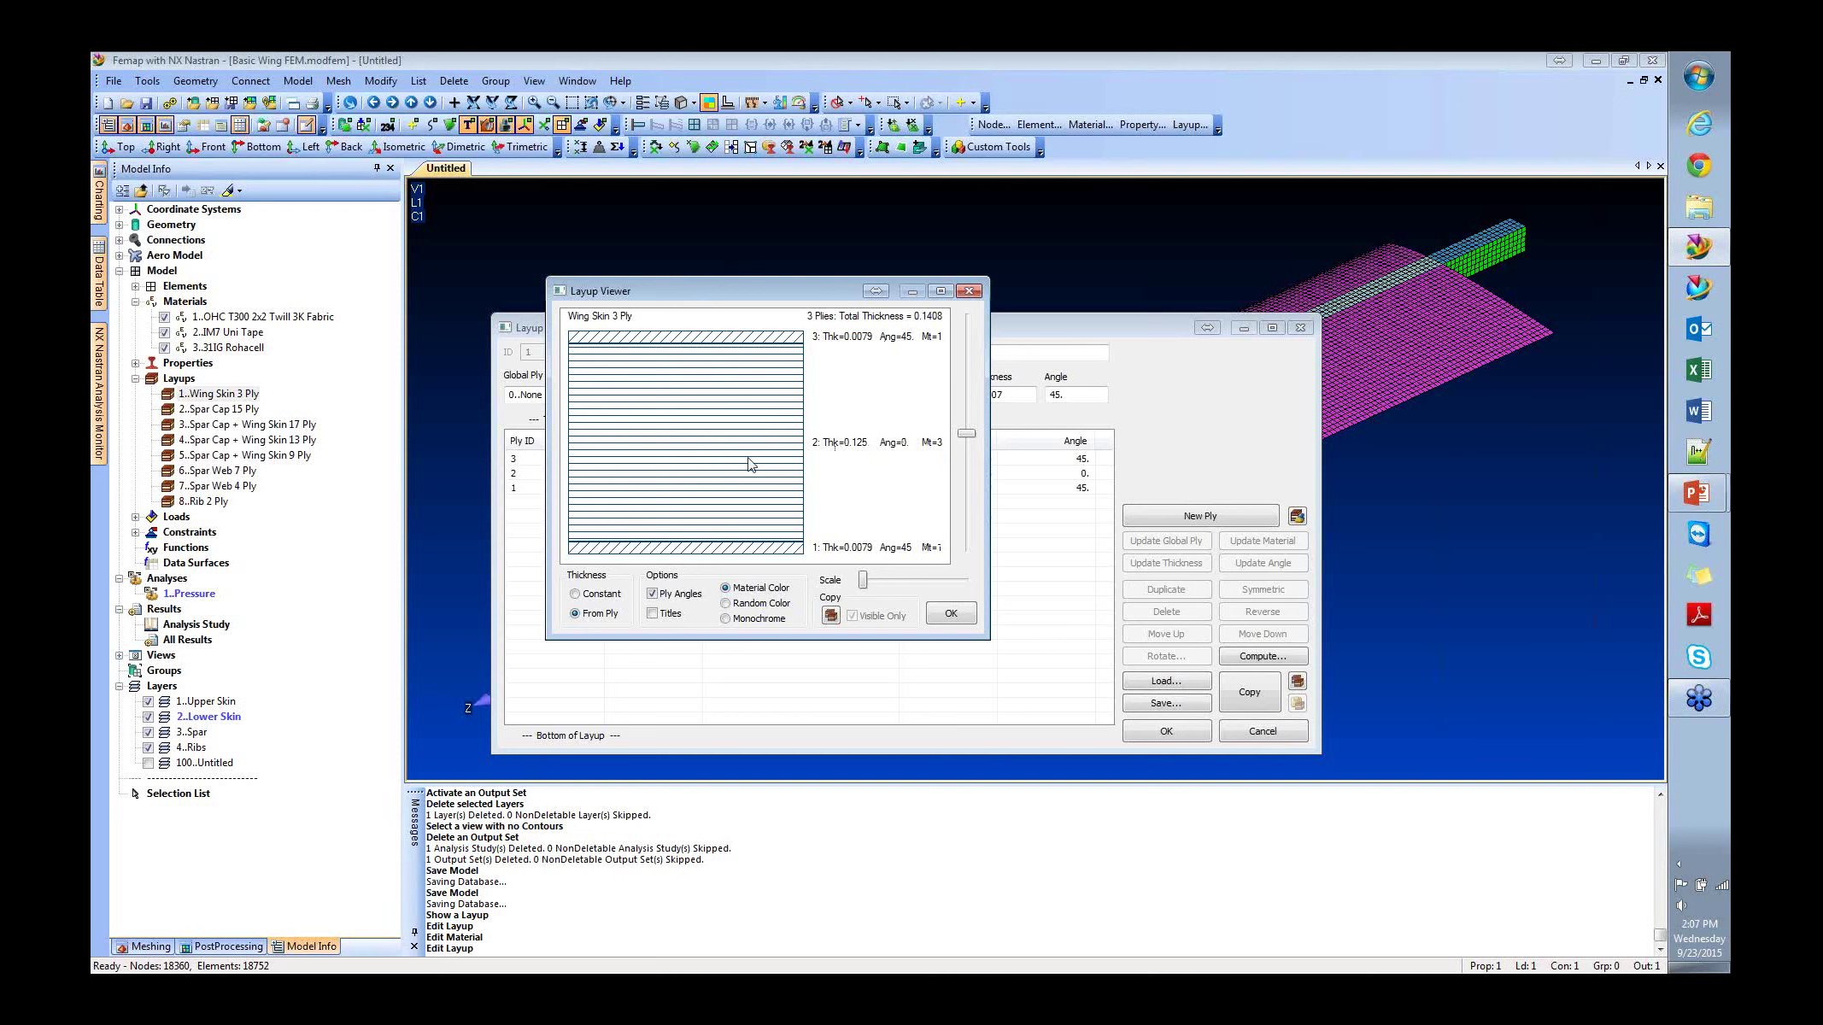
{"action": "left_click", "coordinate": [933, 617]}
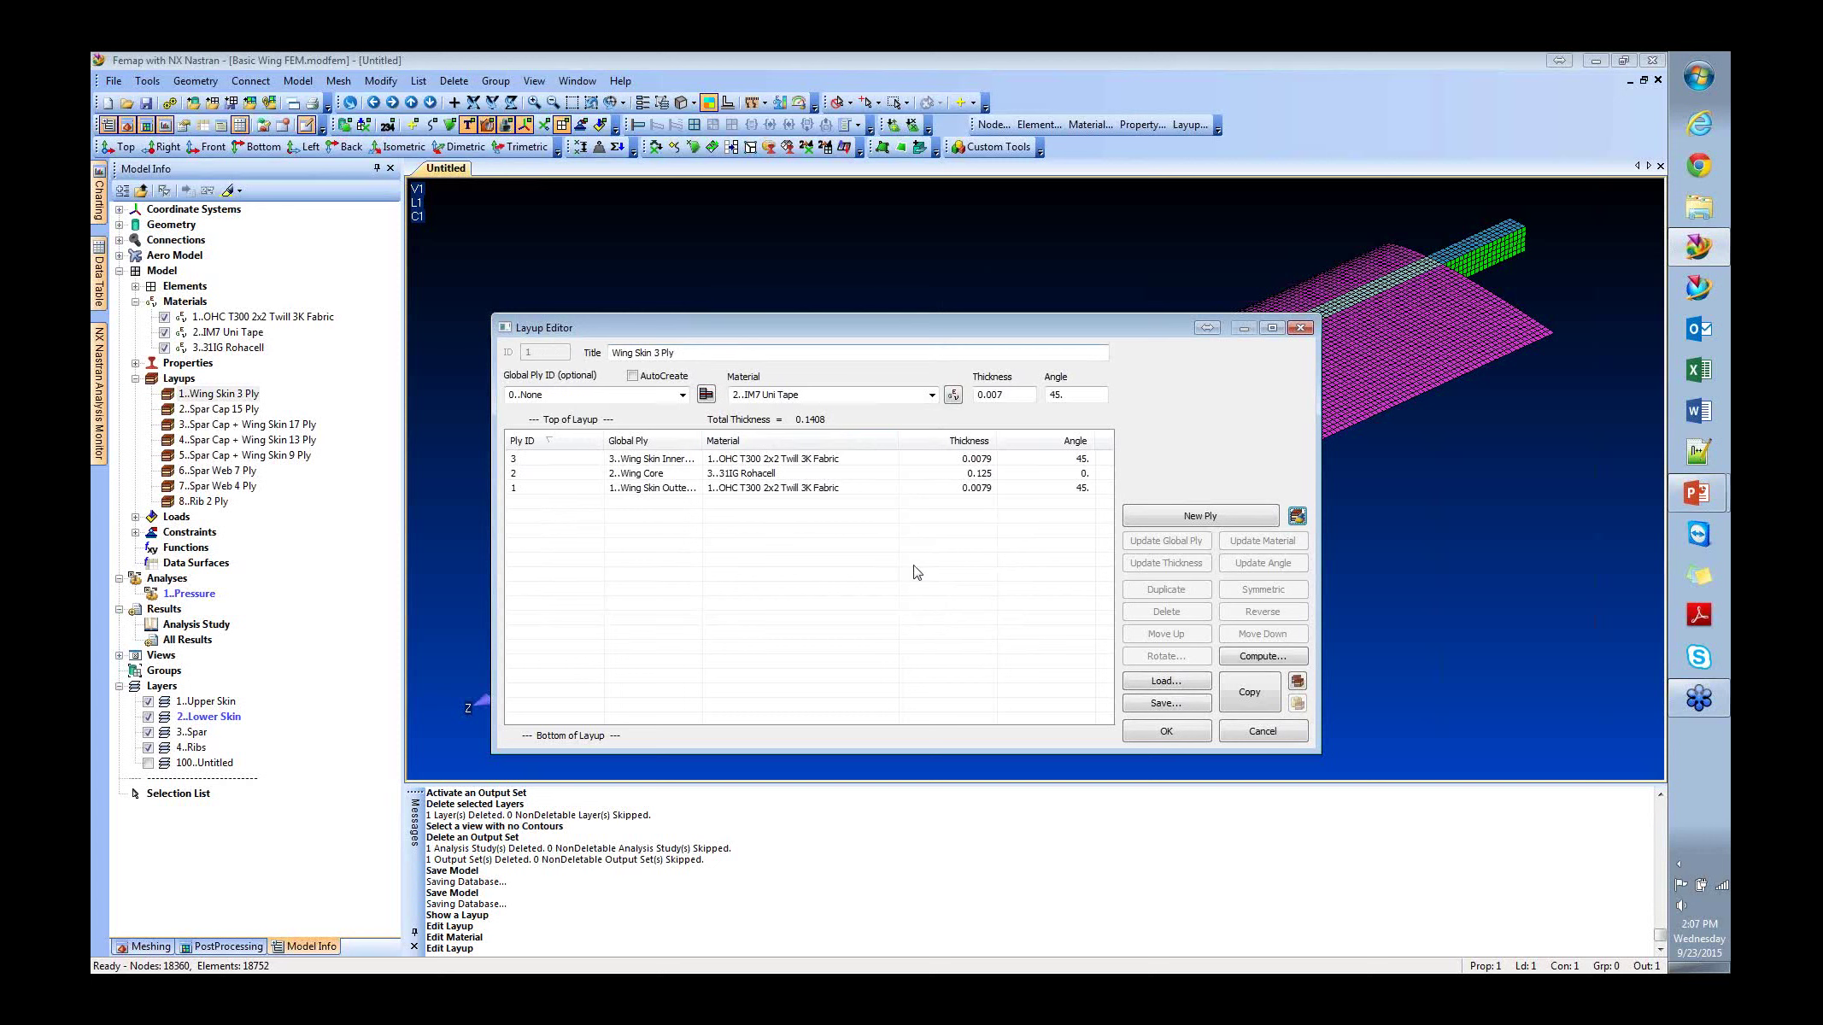
{"action": "left_click", "coordinate": [1249, 659]}
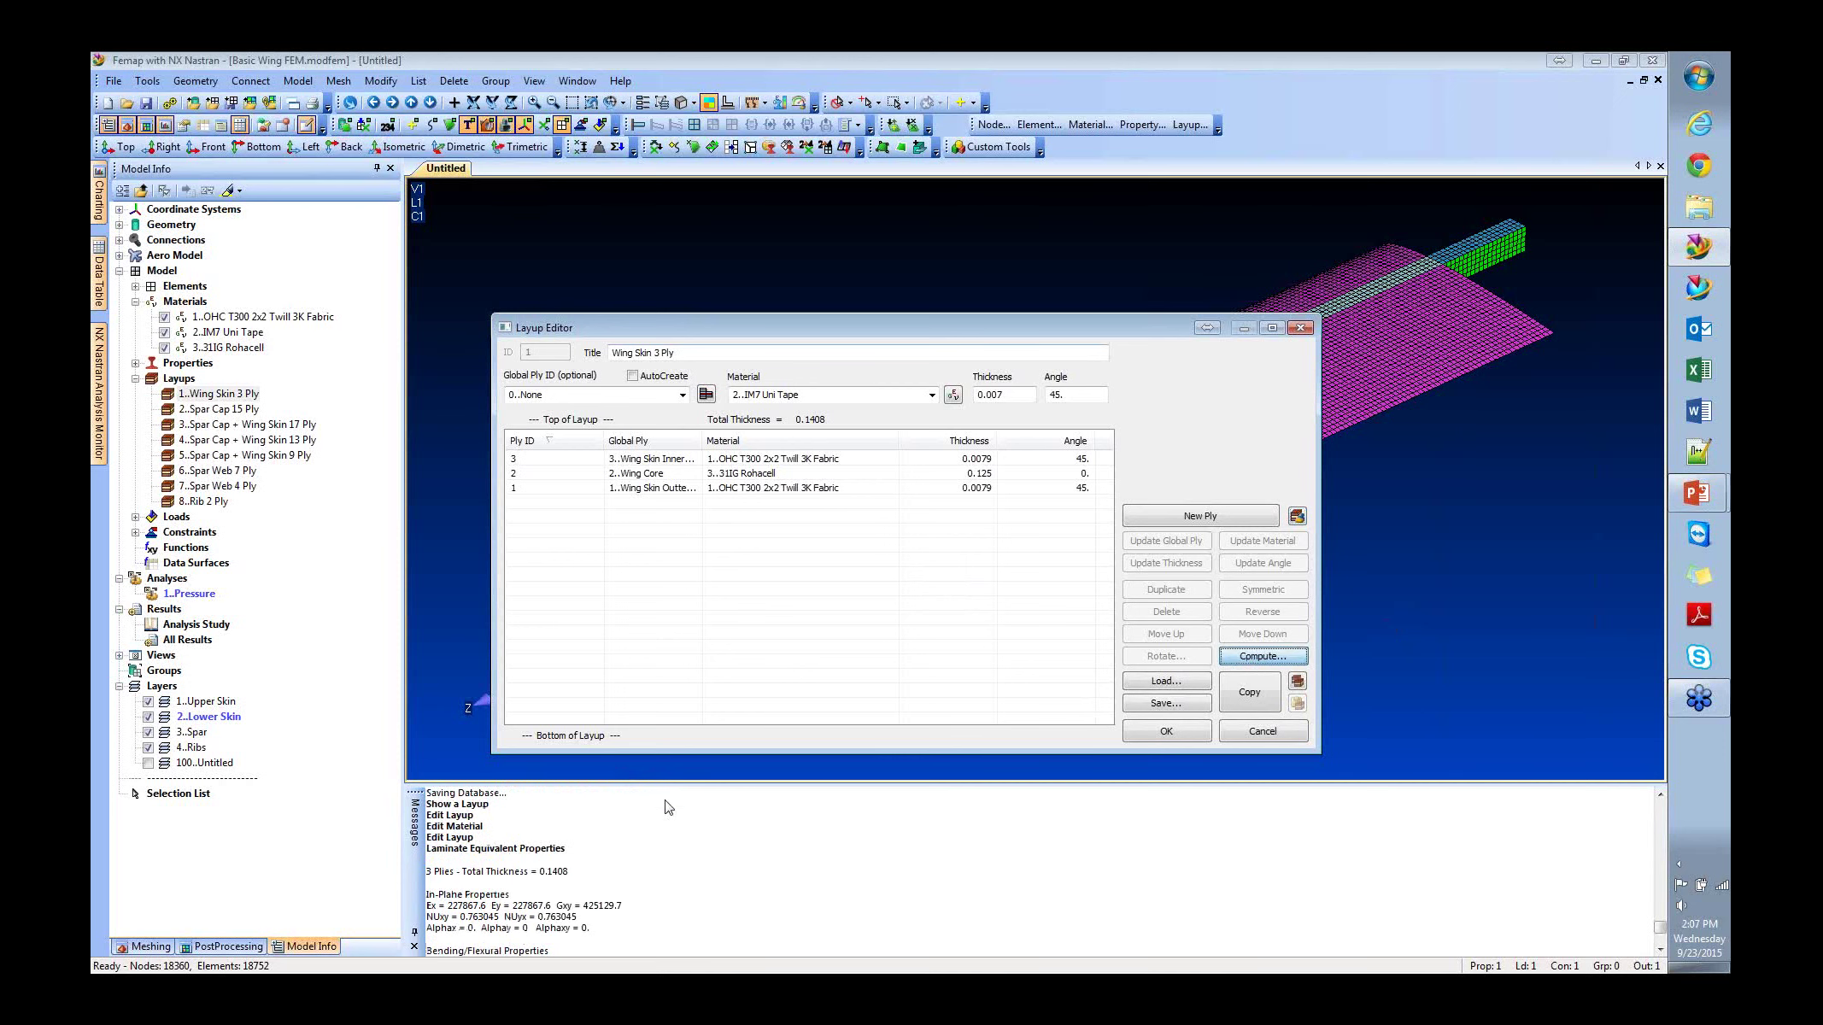
Close the layup editor without saving and examine the computed laminate equivalent properties and stiffness matrices in the message output.
{"action": "left_click", "coordinate": [1286, 733]}
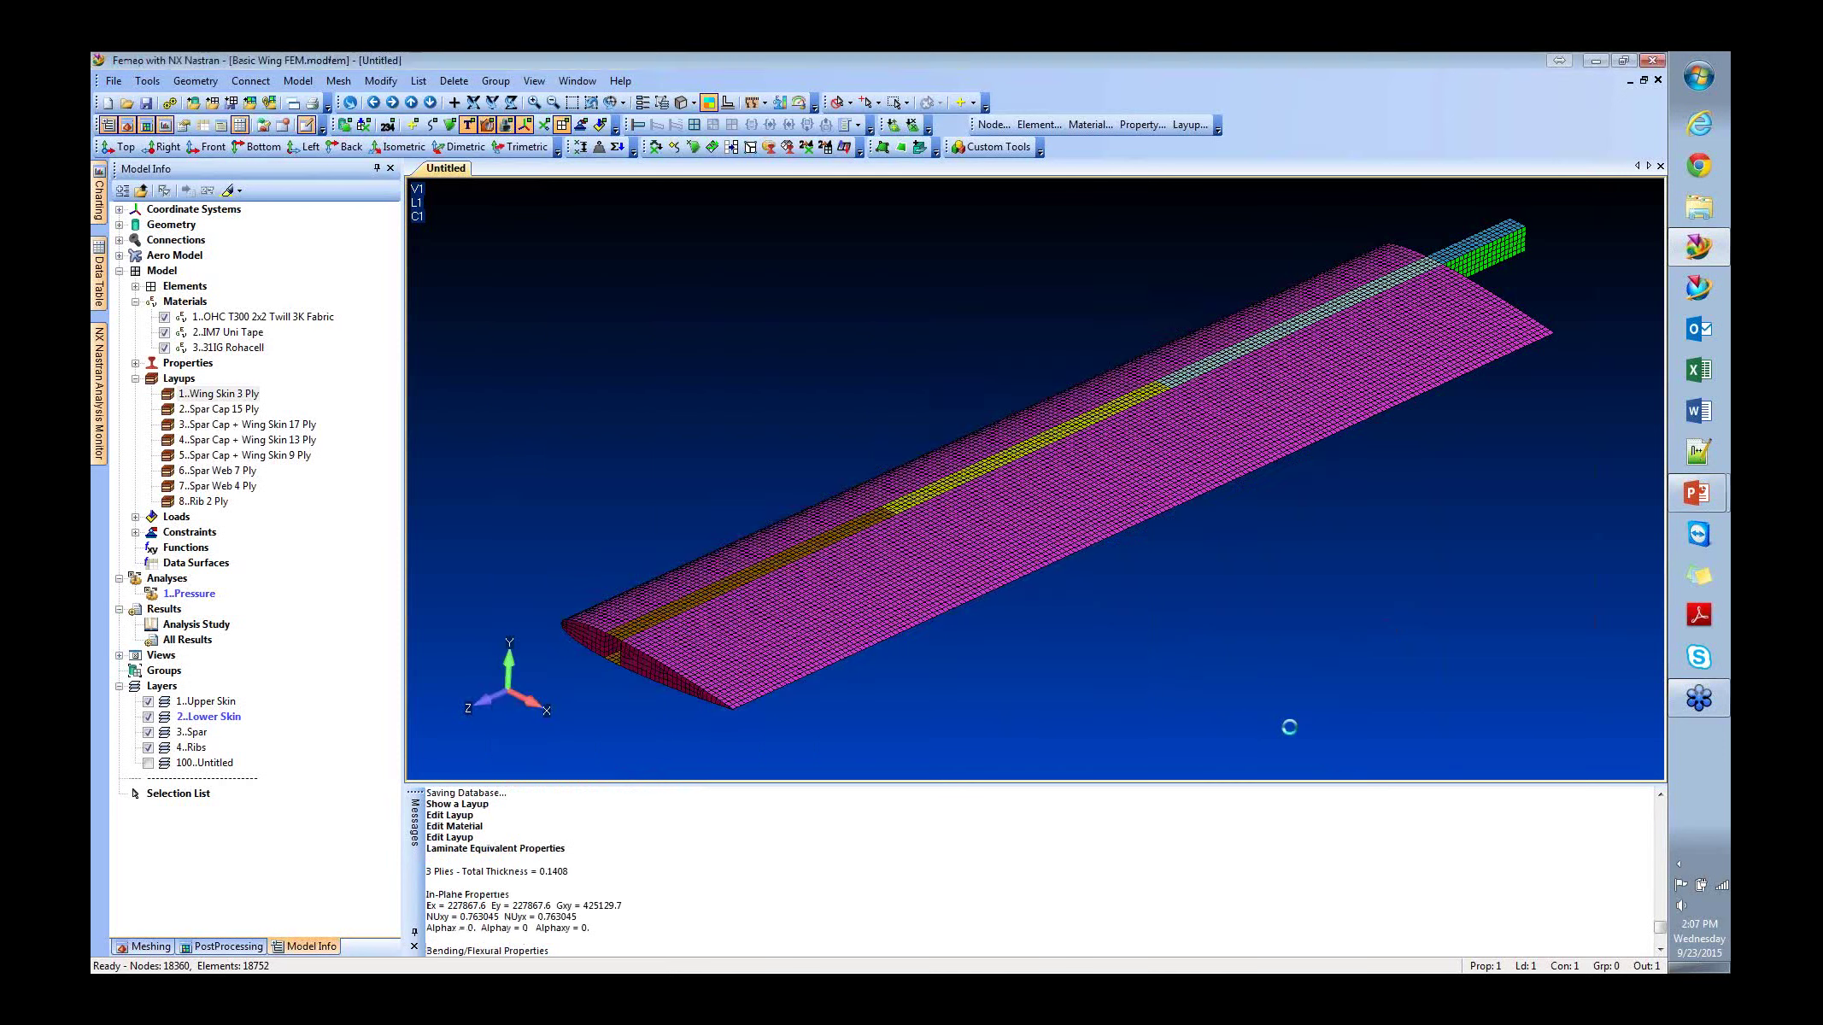
{"action": "left_click_drag", "start_coordinate": [621, 786], "coordinate": [649, 562]}
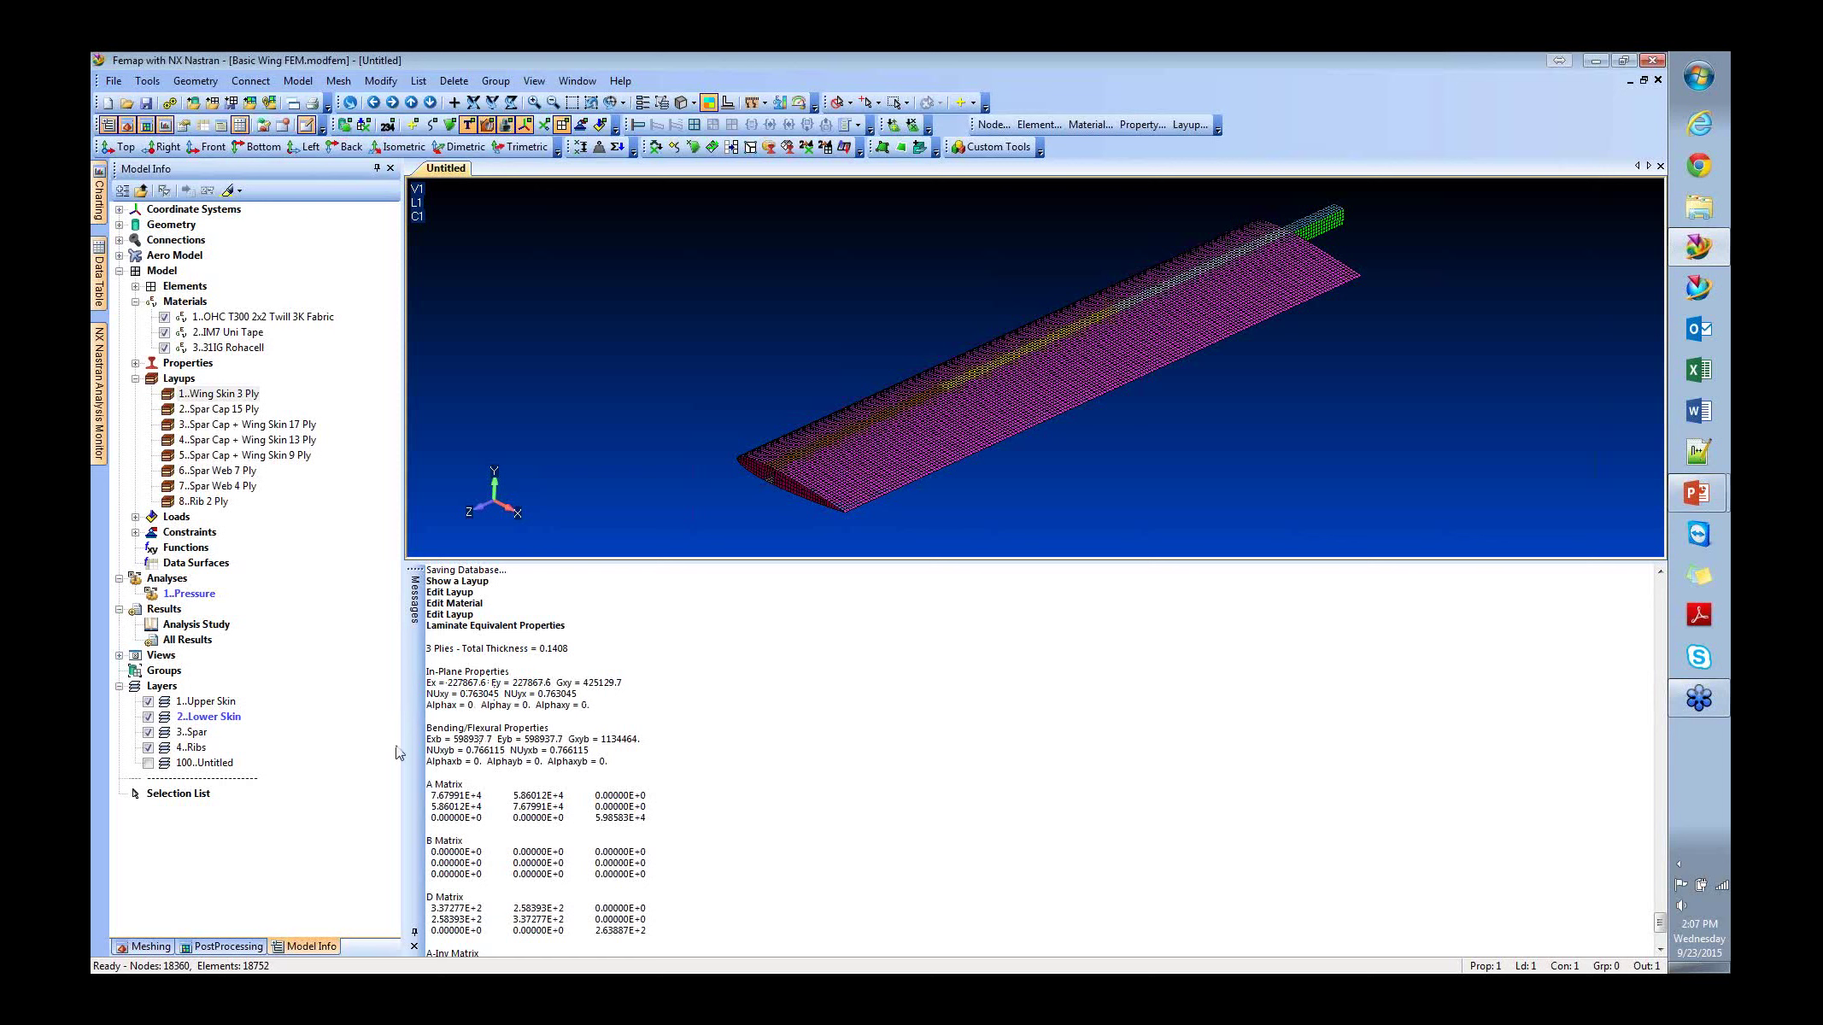
{"action": "left_click", "coordinate": [468, 793]}
{"action": "scroll", "coordinate": [544, 790], "scroll_direction": "down", "scroll_amount": 2}
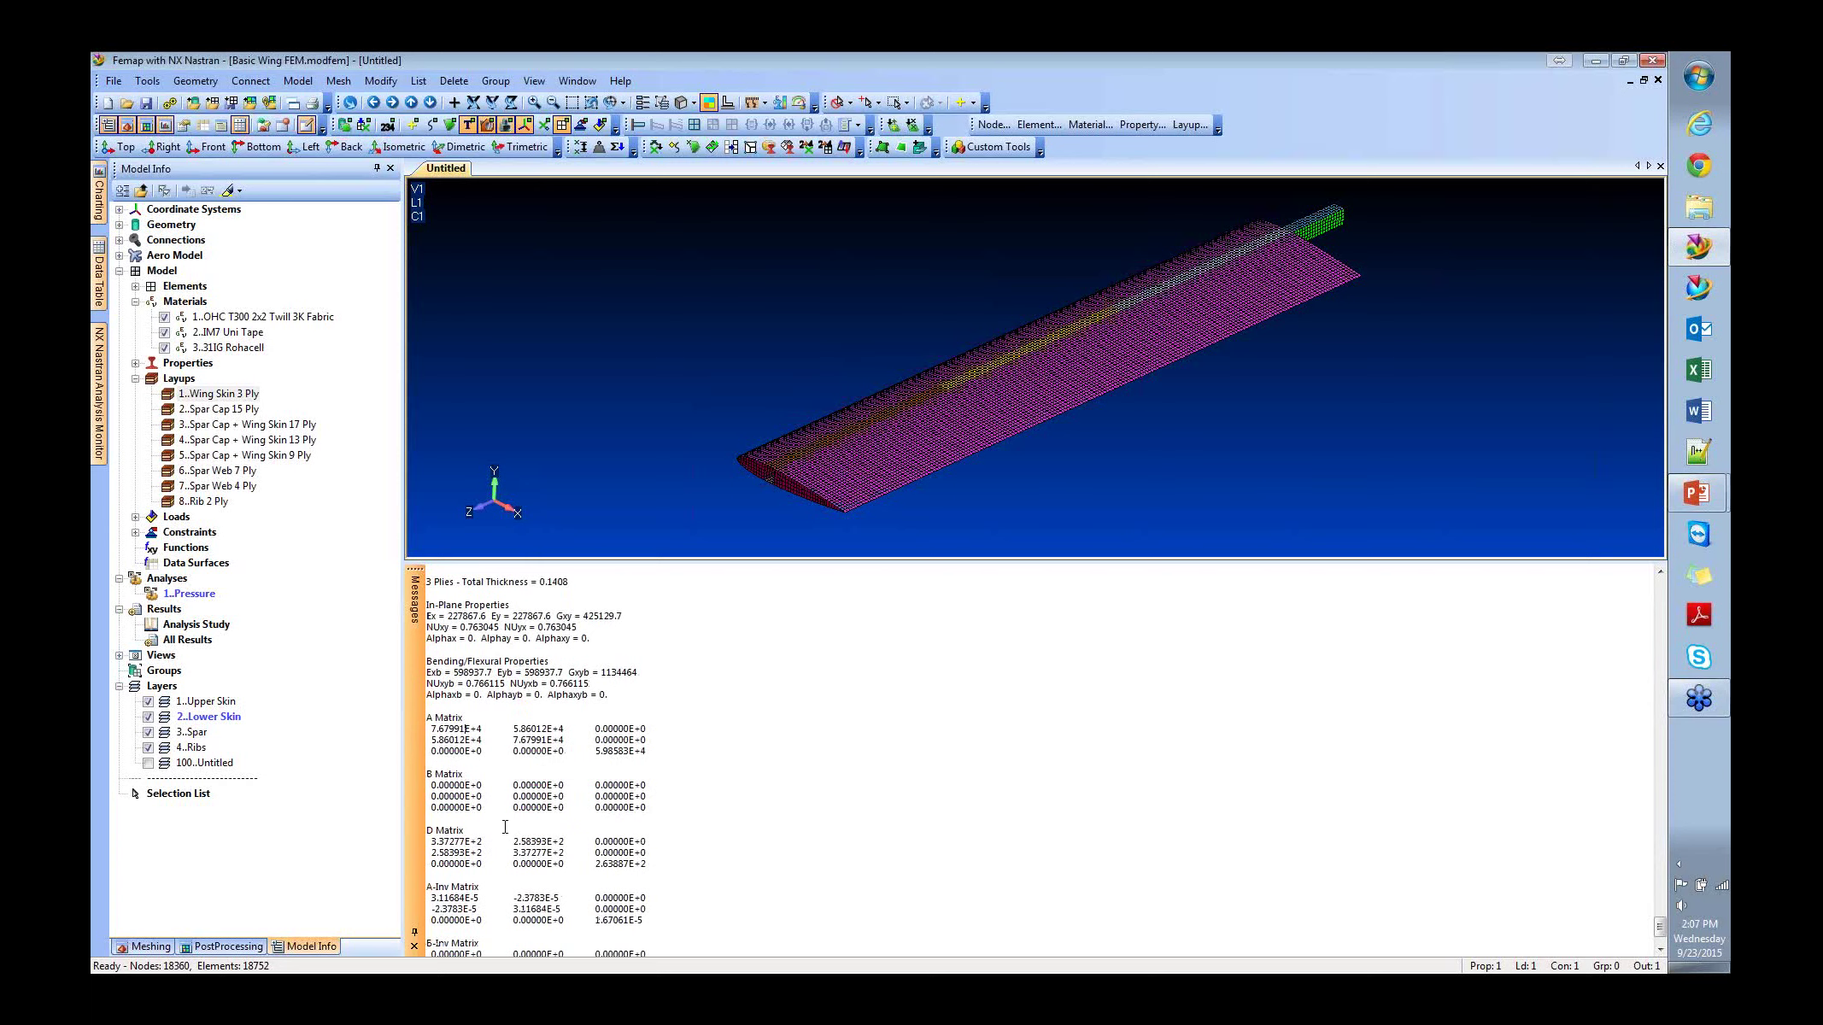
{"action": "scroll", "coordinate": [510, 876], "scroll_direction": "down", "scroll_amount": 2}
{"action": "scroll", "coordinate": [499, 842], "scroll_direction": "down", "scroll_amount": 1}
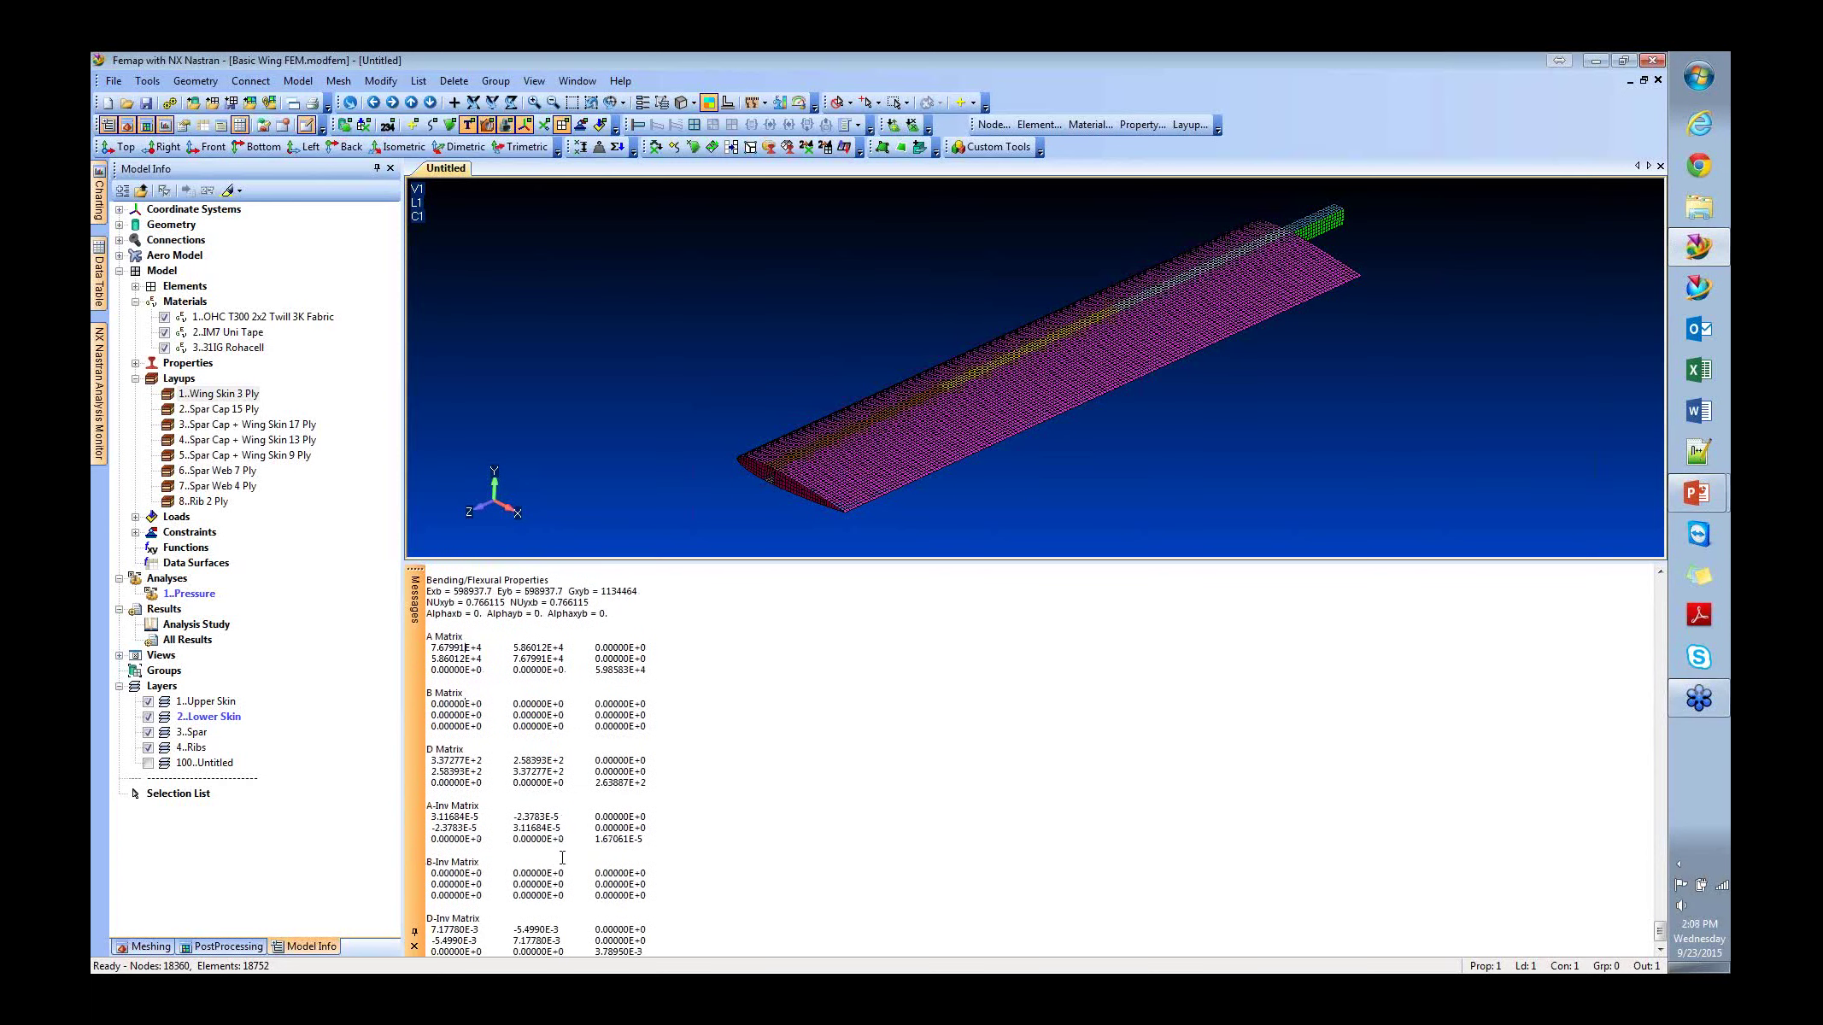
{"action": "left_click_drag", "start_coordinate": [729, 560], "coordinate": [732, 716]}
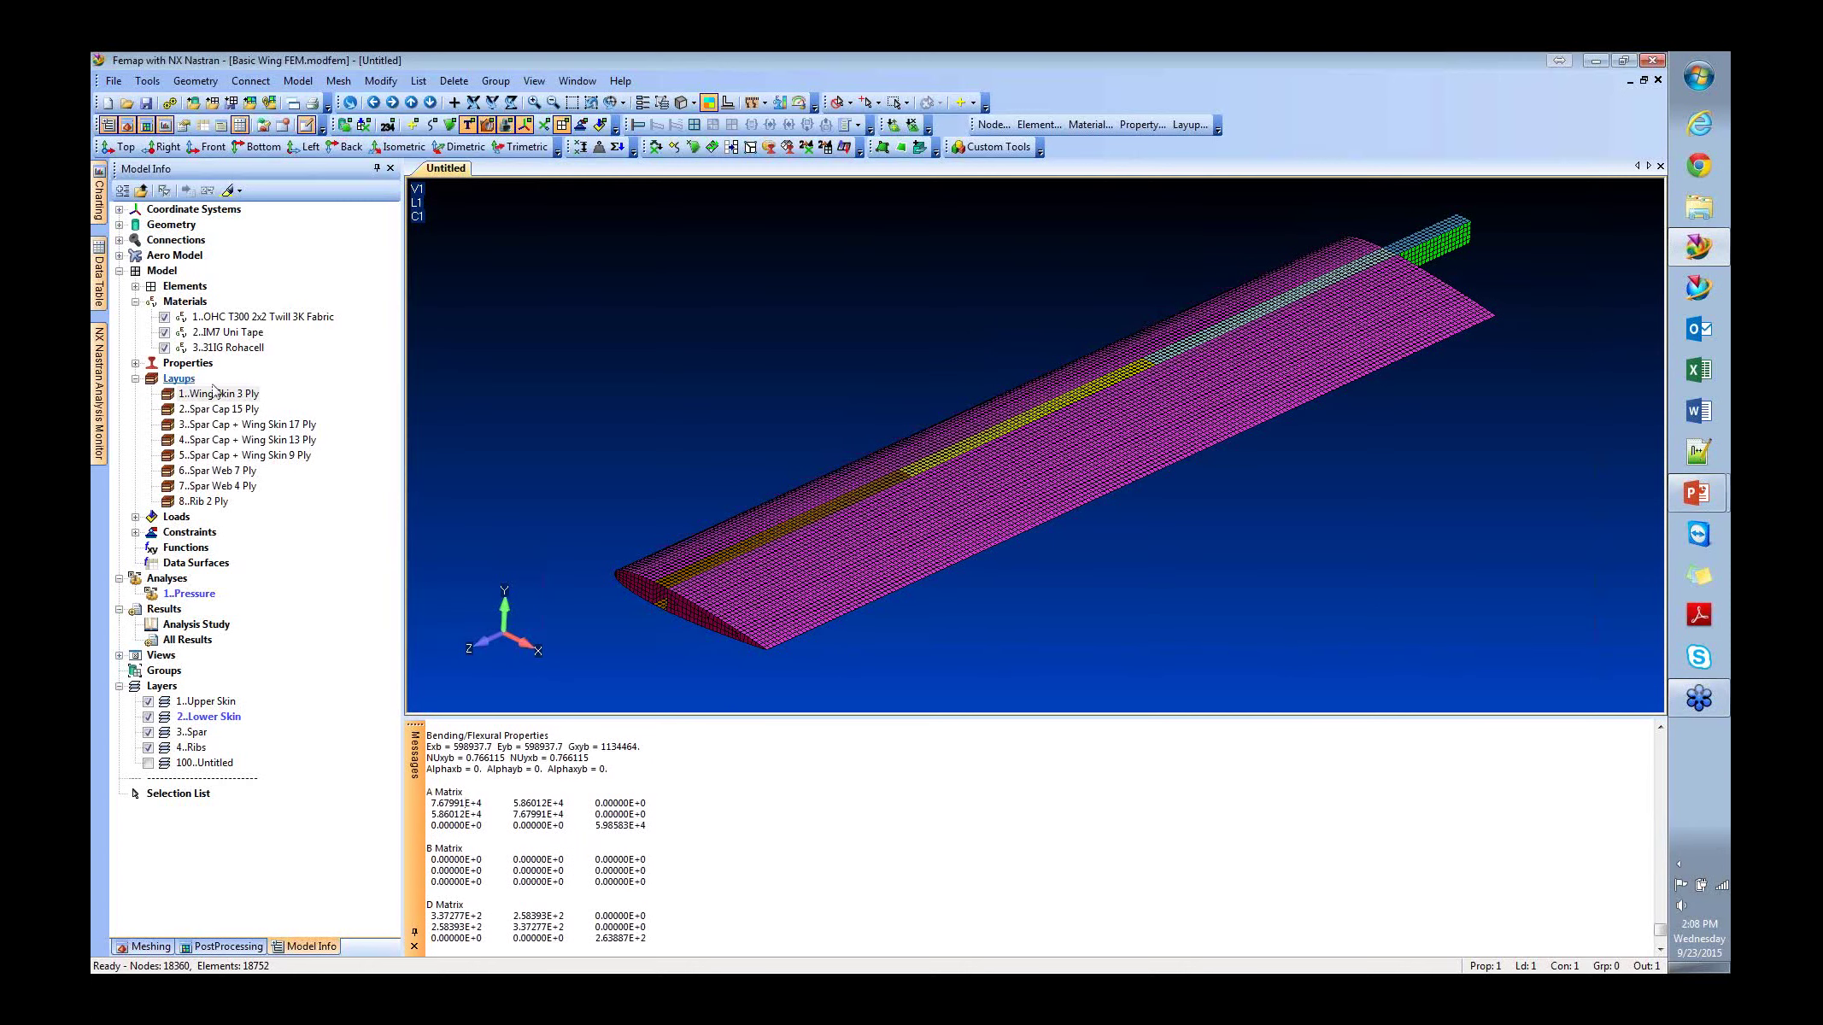
{"action": "right_click", "coordinate": [209, 401]}
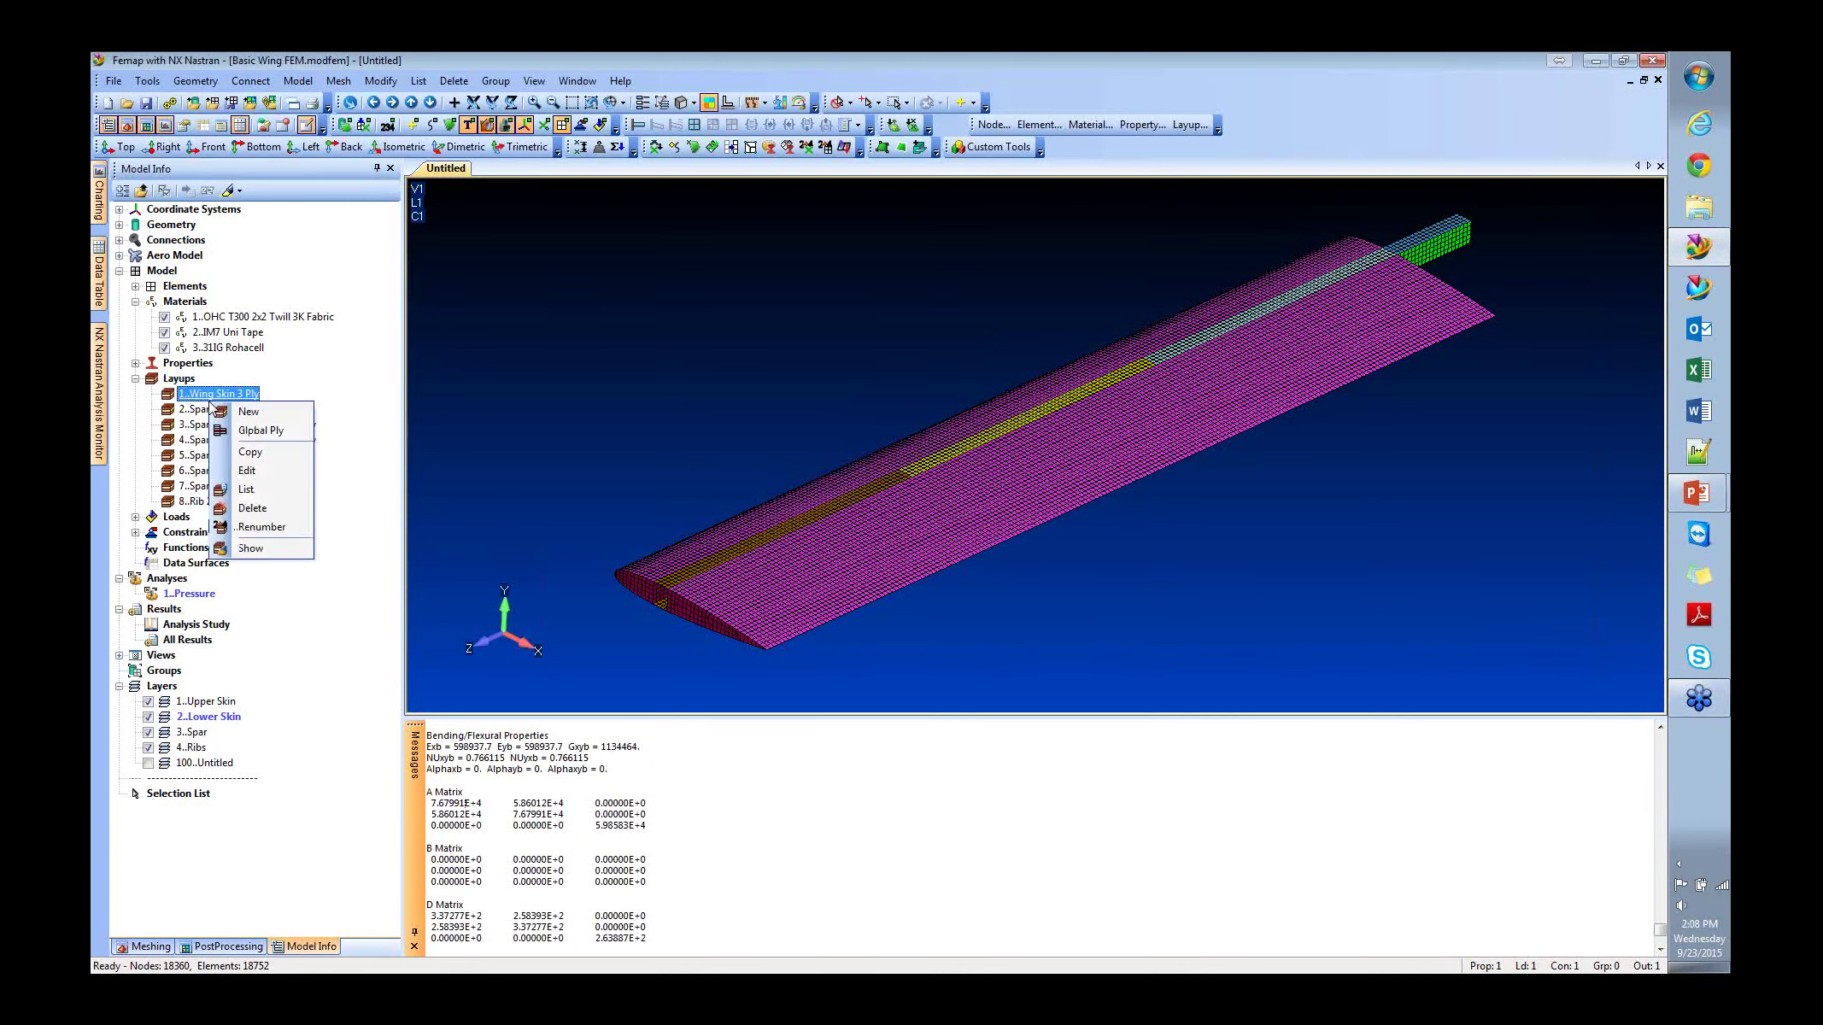
{"action": "left_click", "coordinate": [327, 382]}
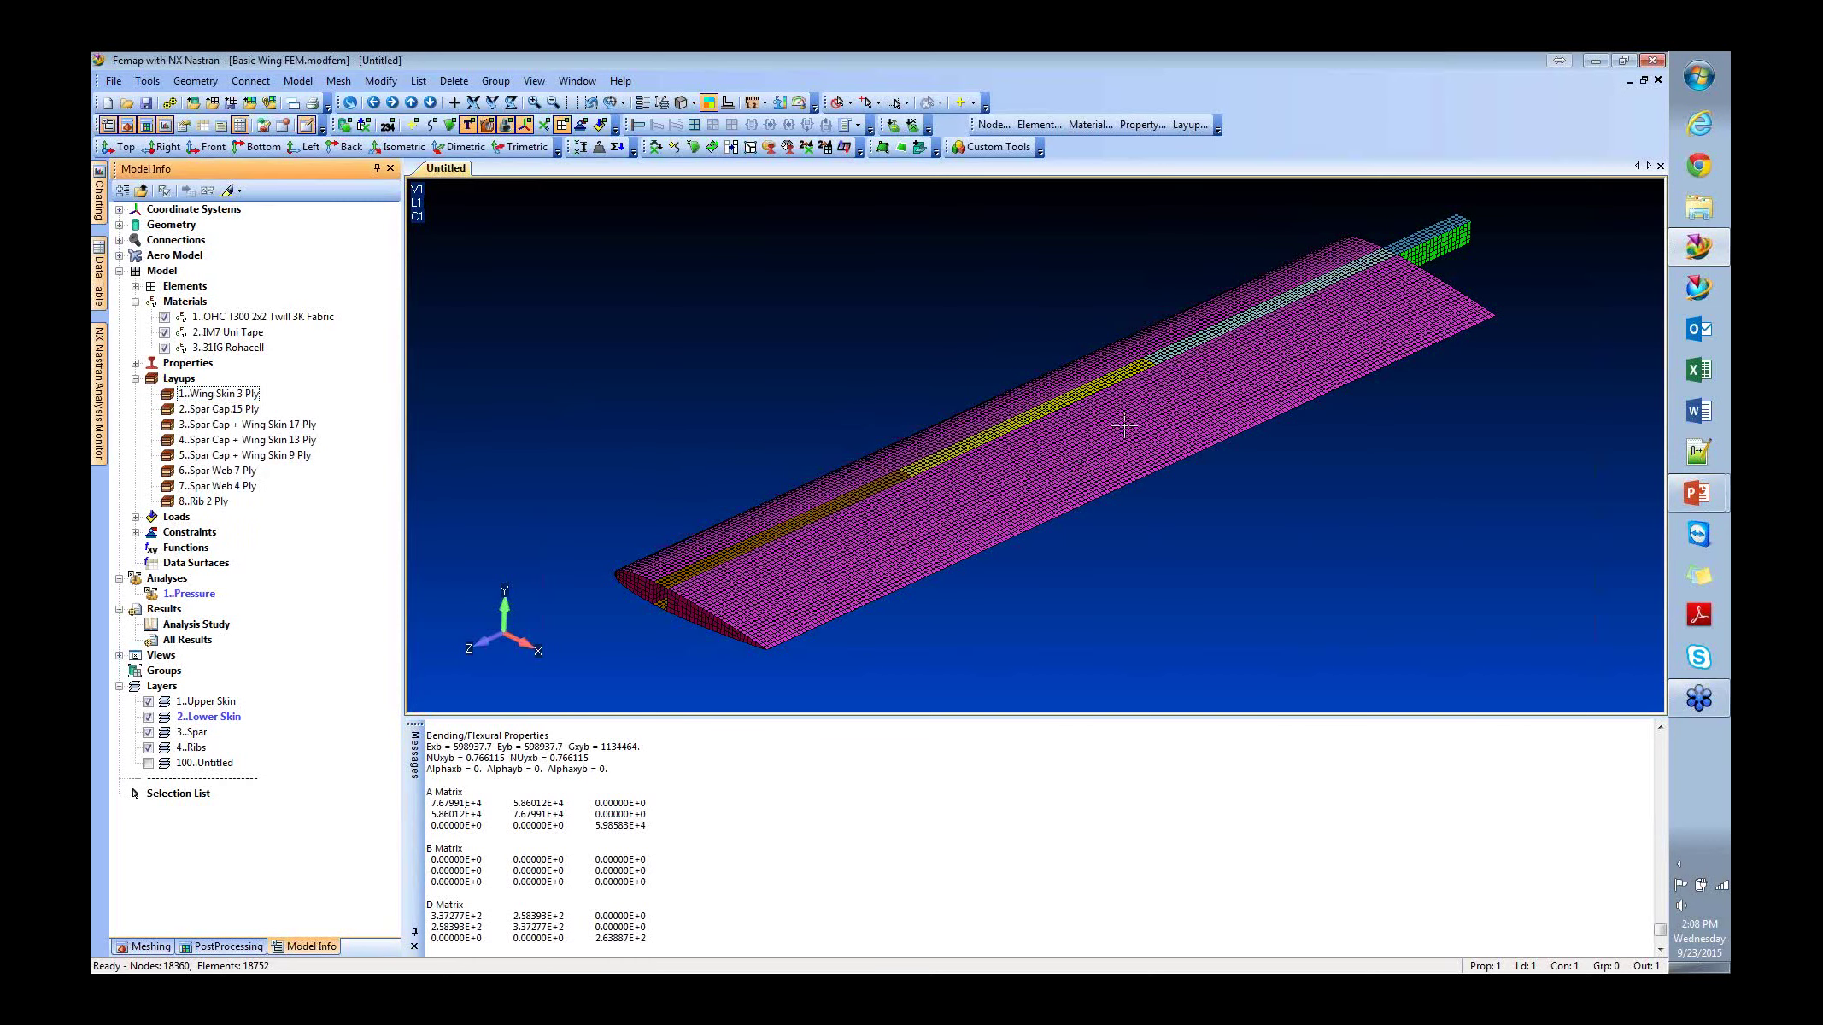
{"action": "middle_click_drag", "start_coordinate": [1144, 392], "coordinate": [1129, 424], "text": "ctrl"}
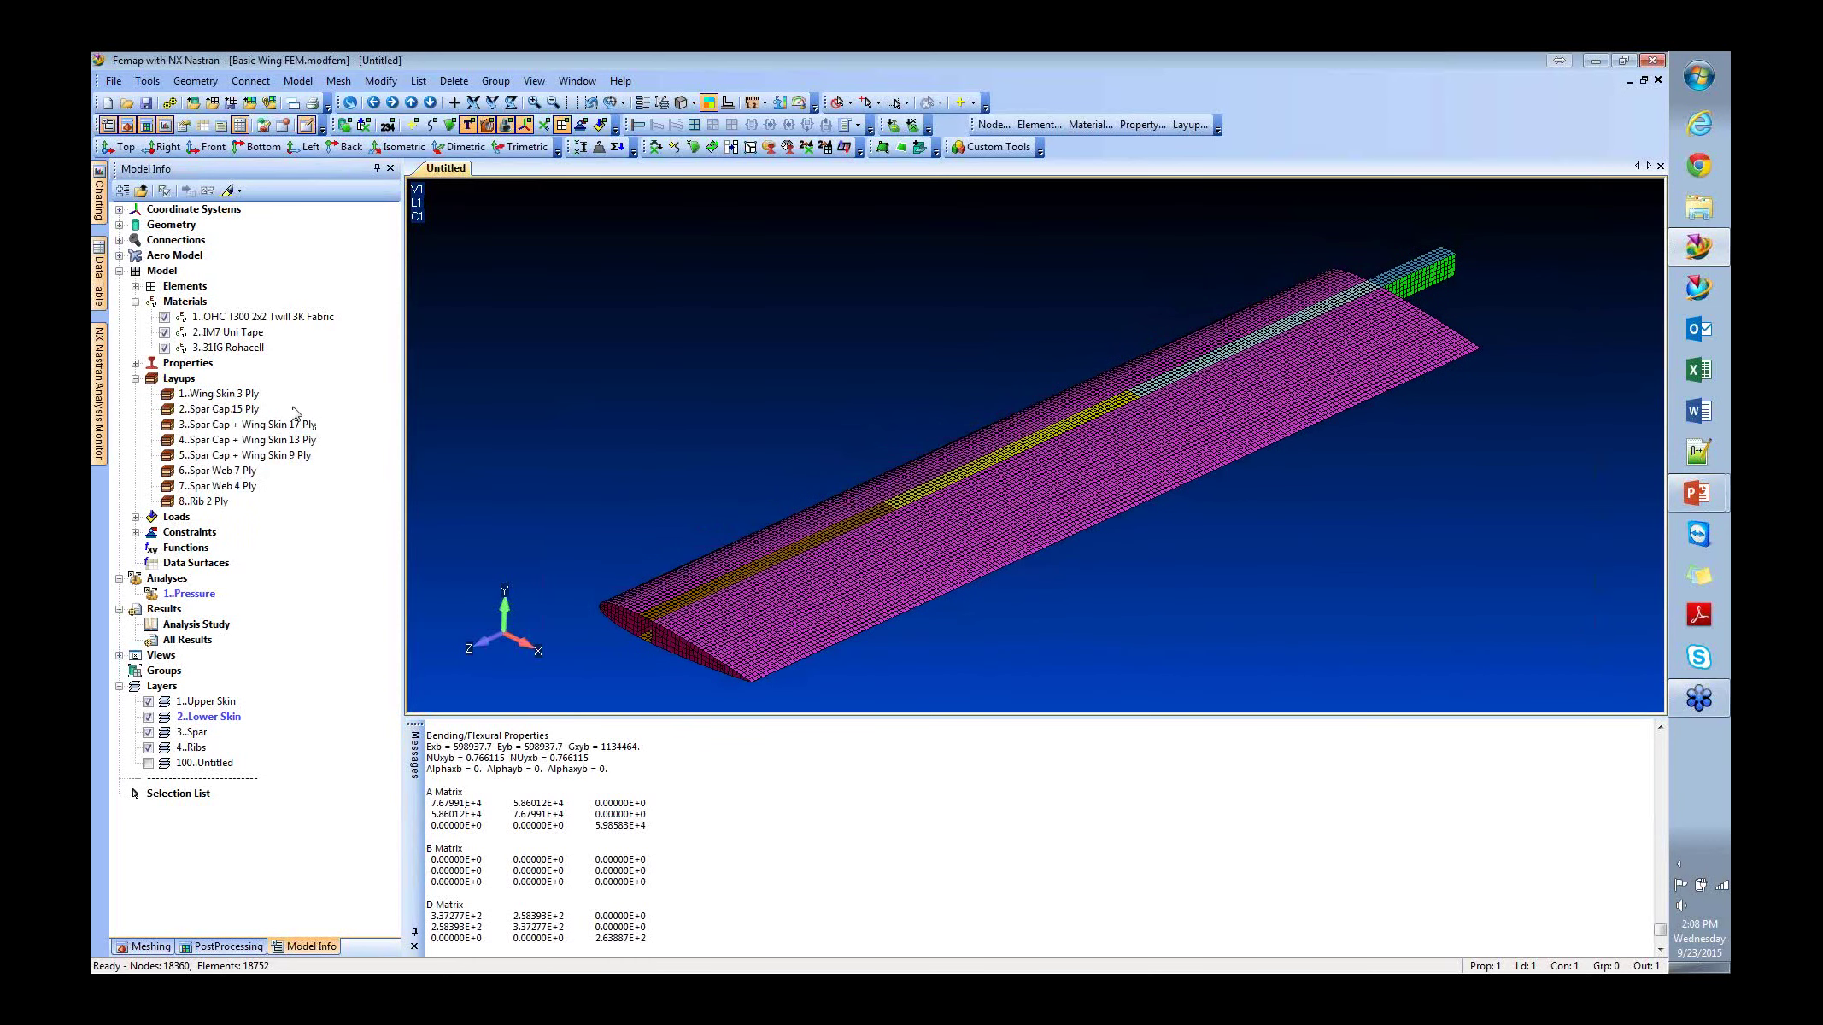
Open the Spar Cap + Wing Skin 17 Ply layup, inspect its full ply stack and wing skin global plies, and close it unchanged.
{"action": "right_click", "coordinate": [241, 424]}
{"action": "left_click", "coordinate": [305, 502]}
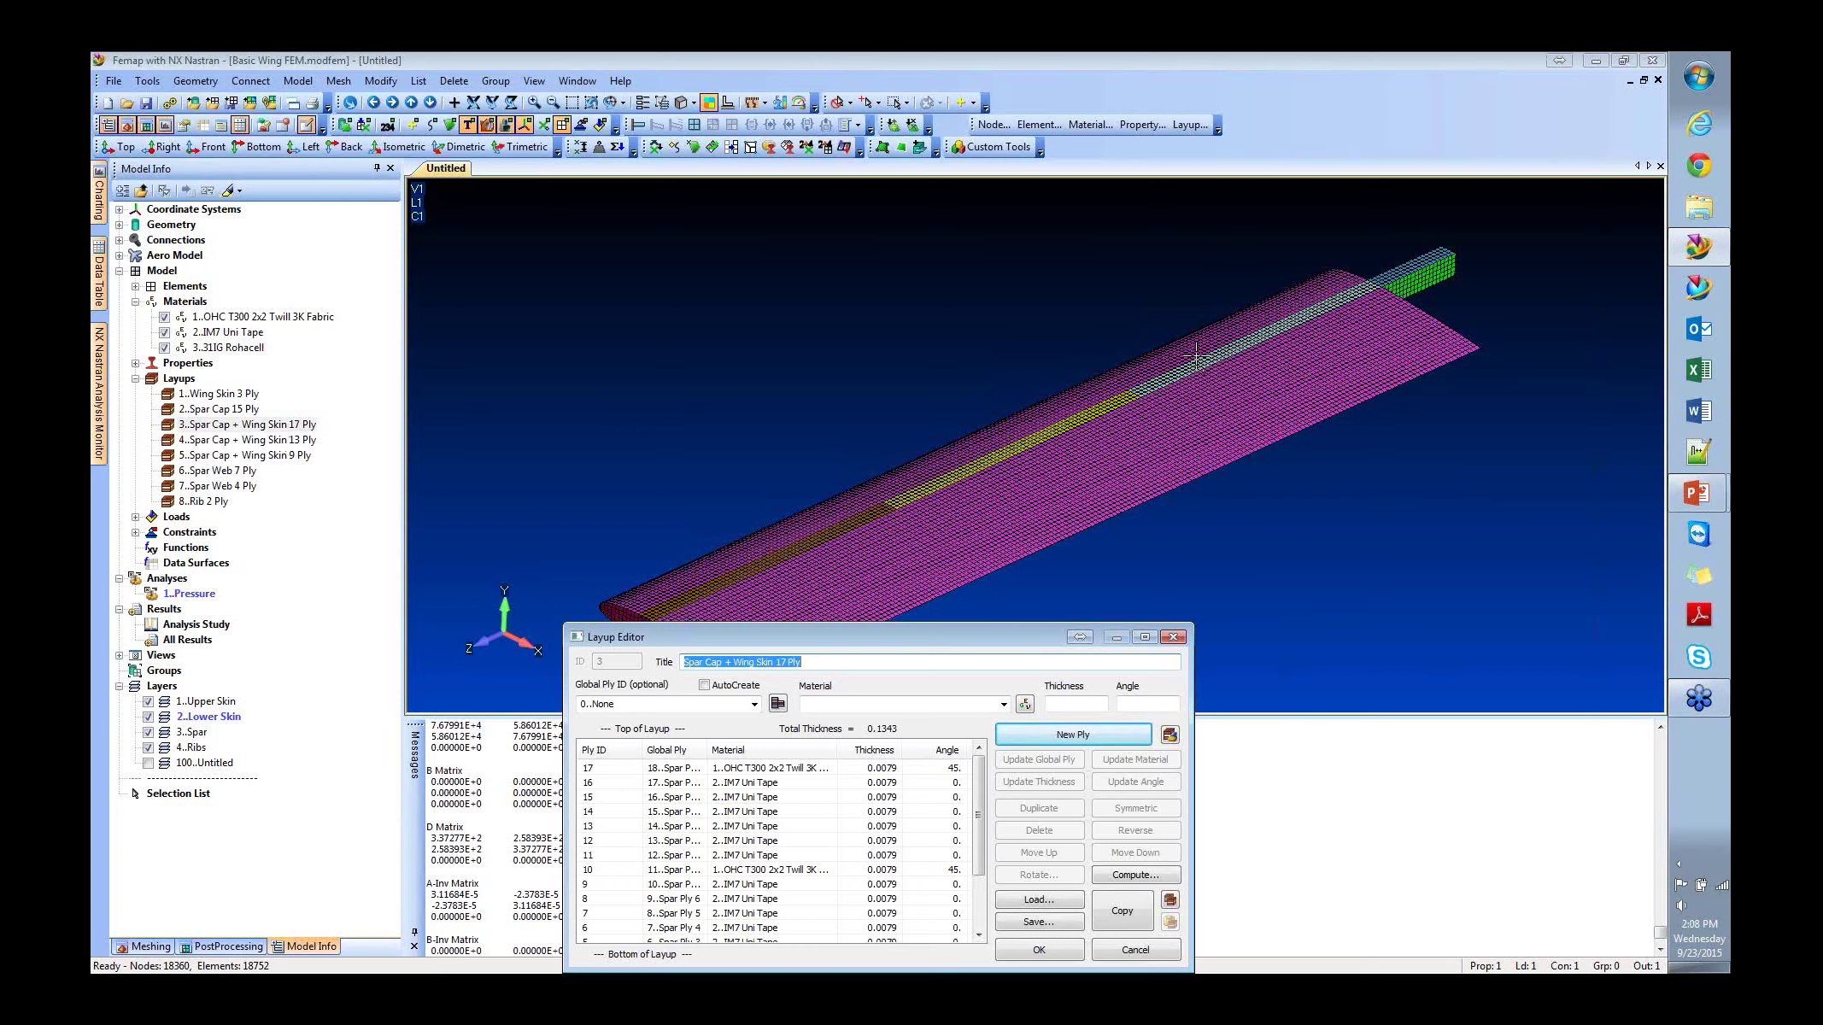
{"action": "left_click_drag", "start_coordinate": [959, 645], "coordinate": [942, 496]}
{"action": "left_click_drag", "start_coordinate": [1173, 822], "coordinate": [1425, 903]}
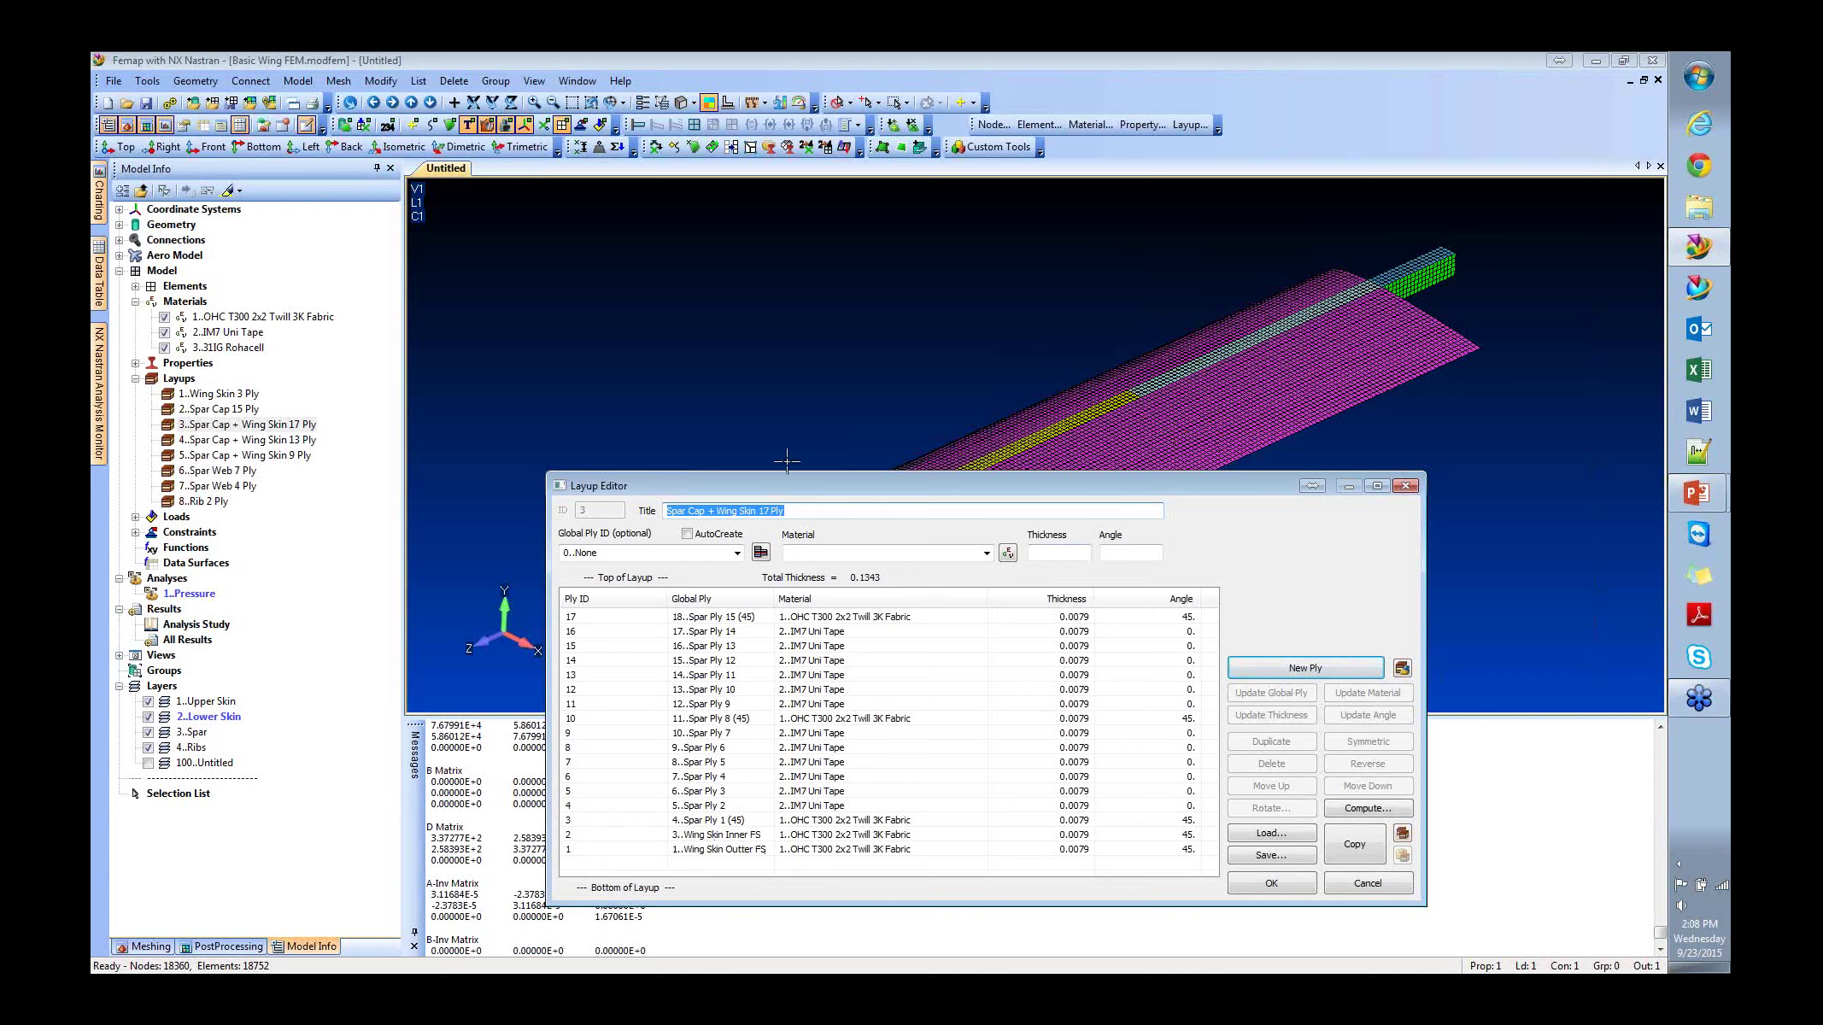
{"action": "left_click", "coordinate": [697, 850]}
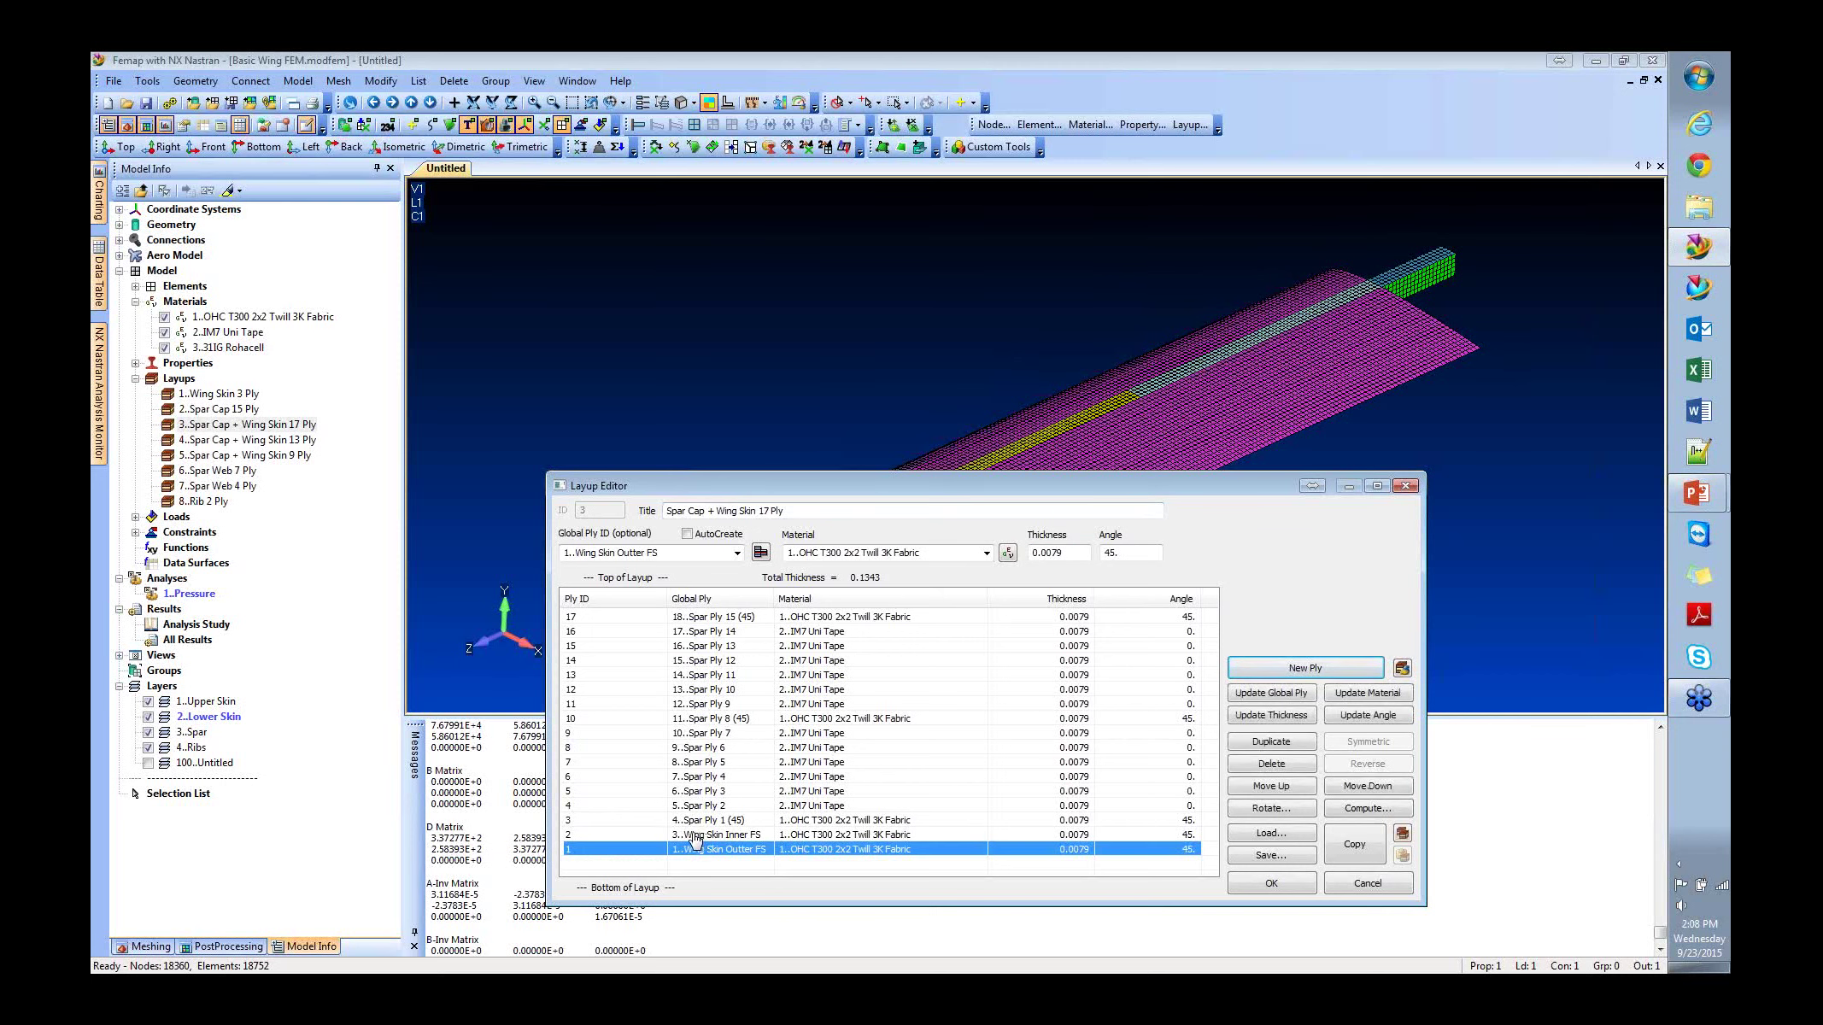
{"action": "left_click", "coordinate": [694, 836]}
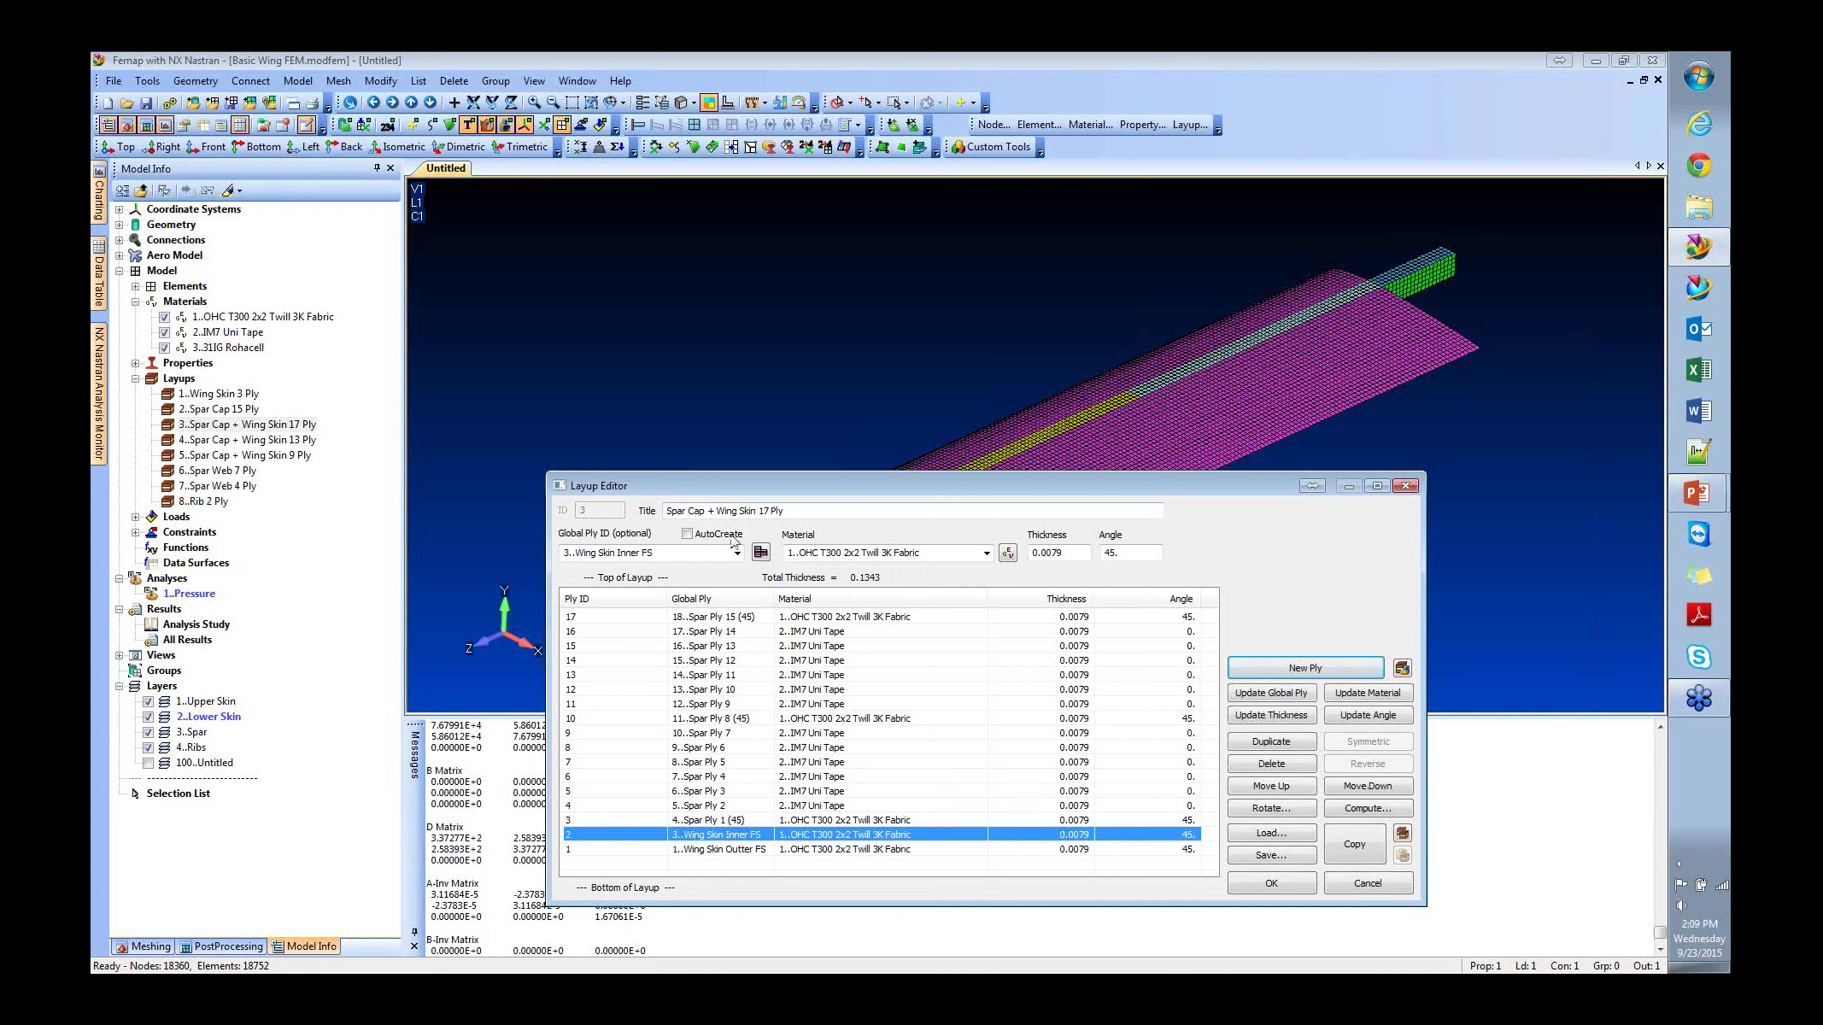
{"action": "left_click", "coordinate": [1340, 892]}
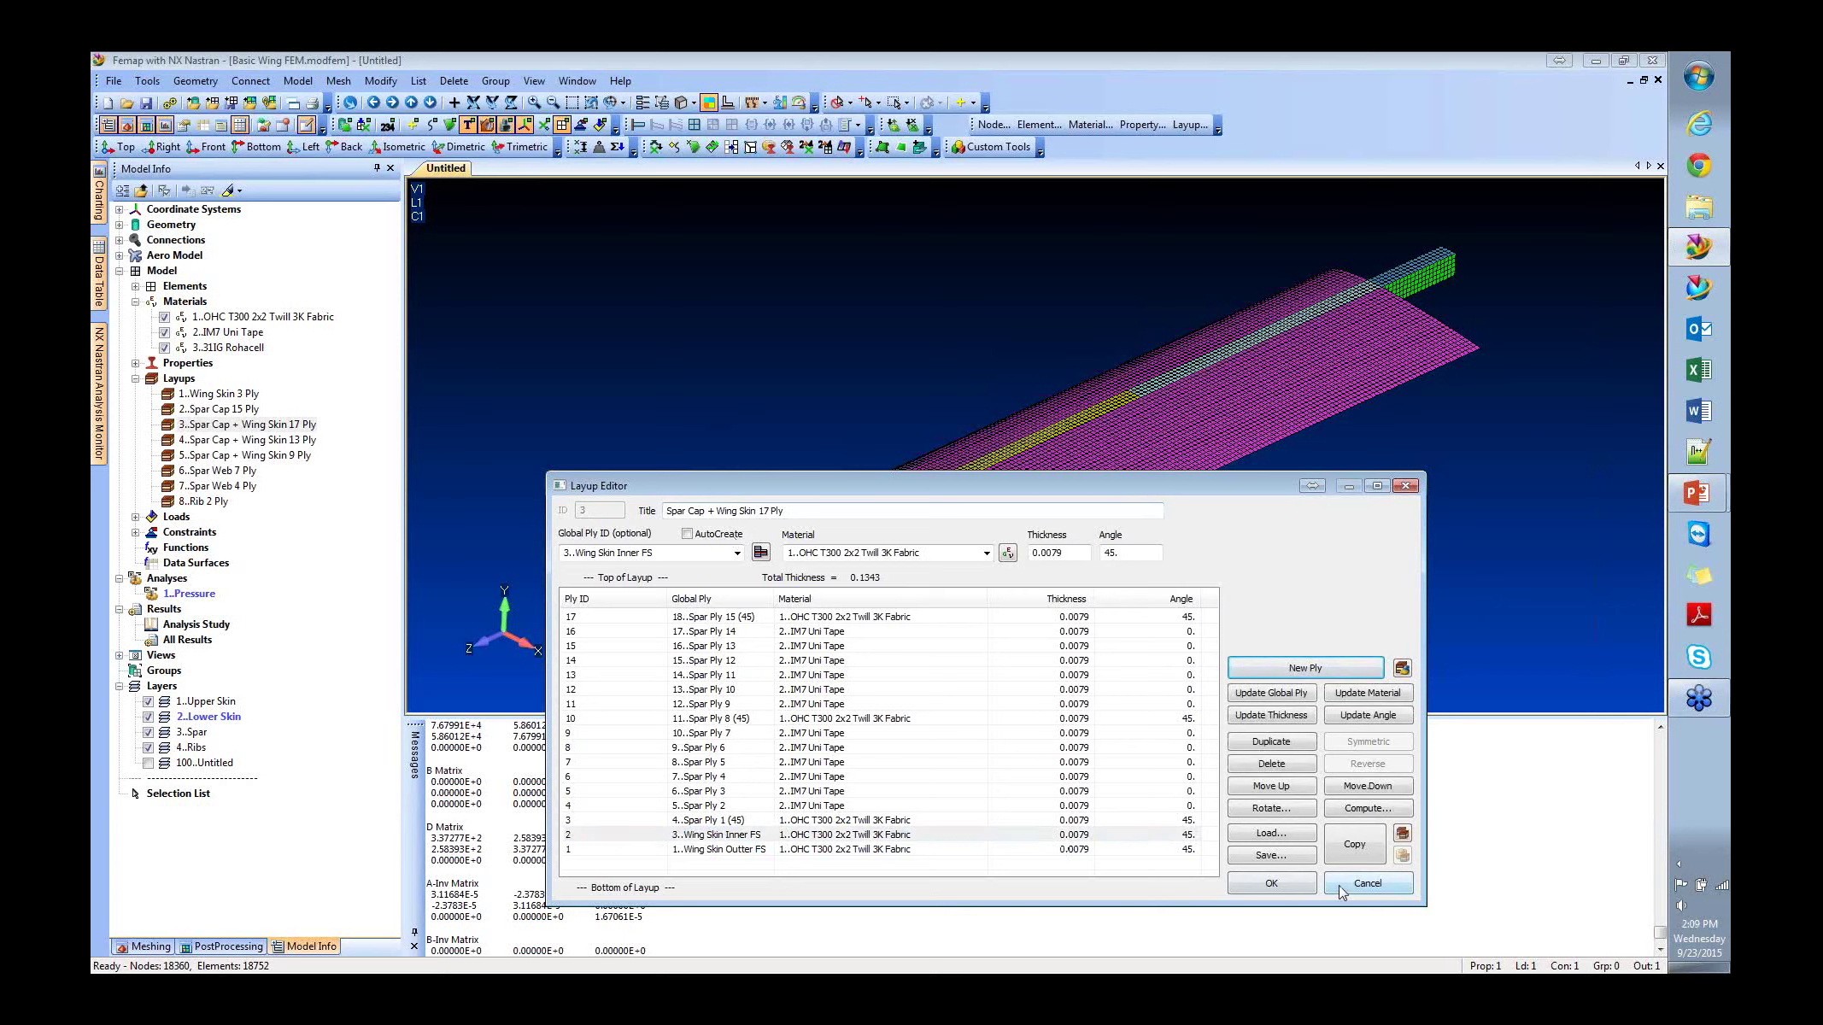
Open the global ply definitions and show where Wing Skin Outter FS, Wing Core and Wing Skin Inner FS lie on the model.
{"action": "right_click", "coordinate": [284, 427]}
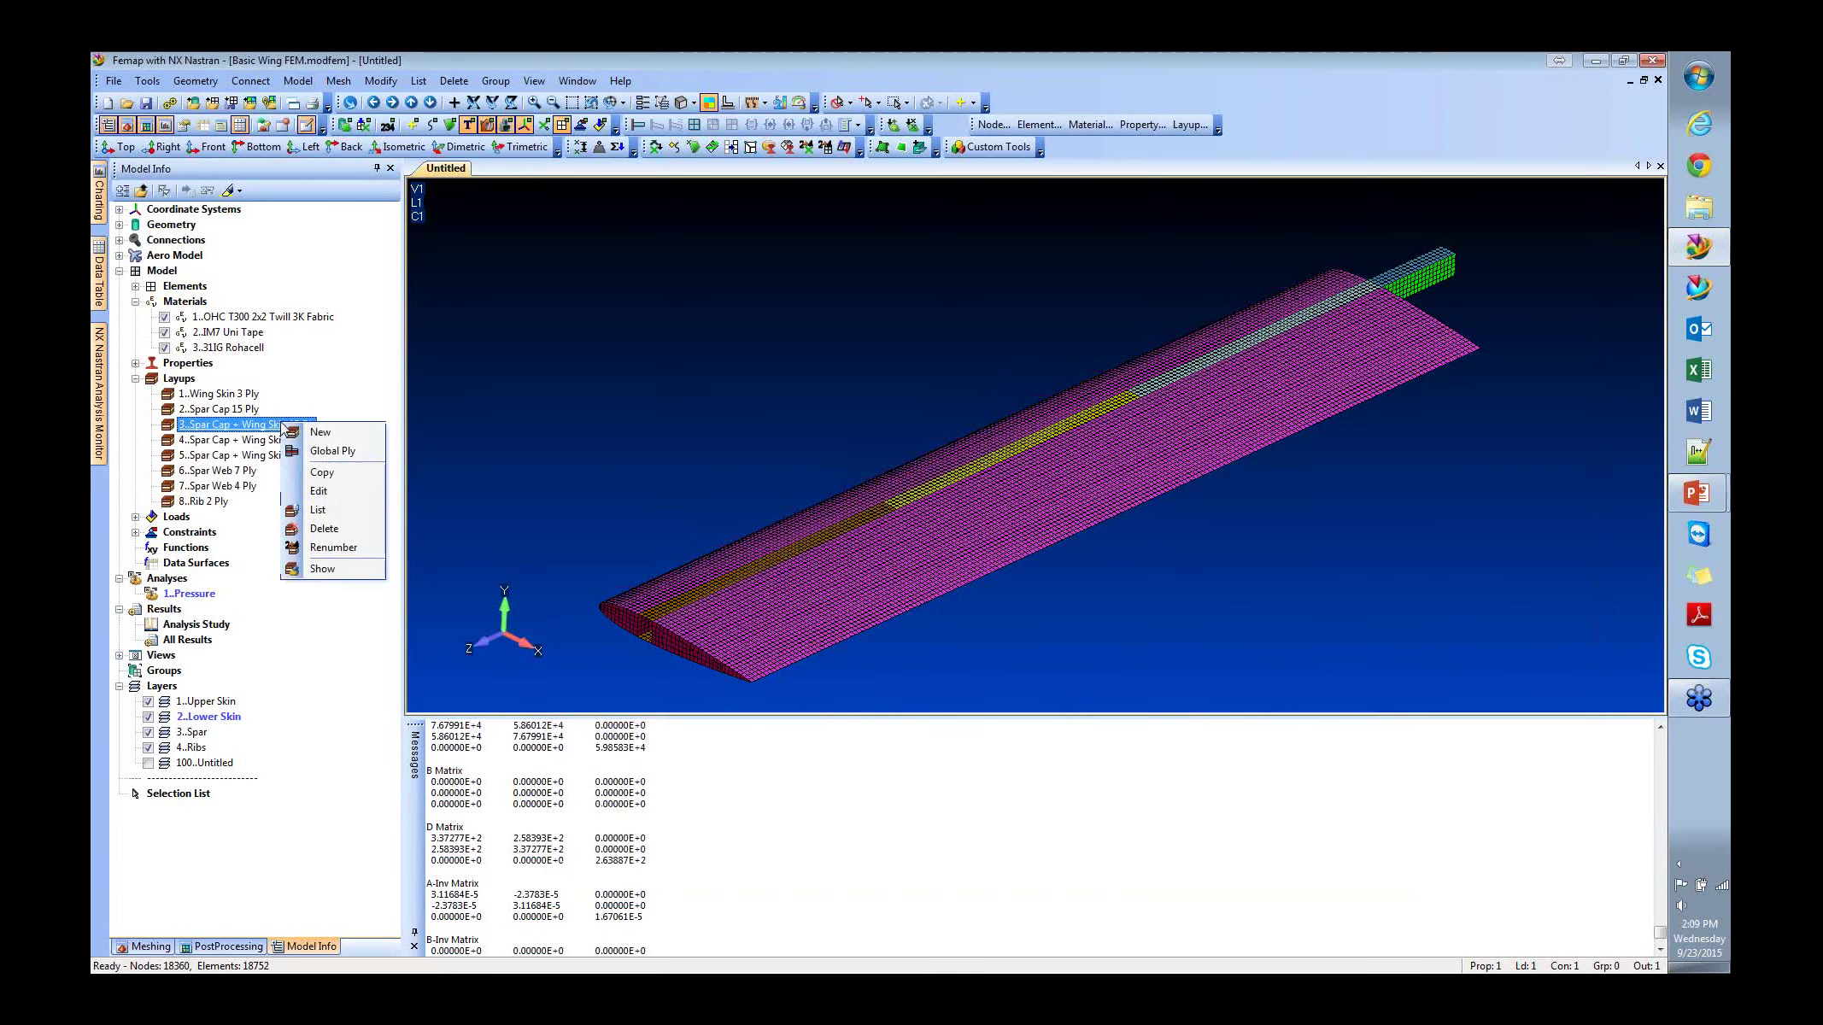
{"action": "left_click", "coordinate": [333, 450]}
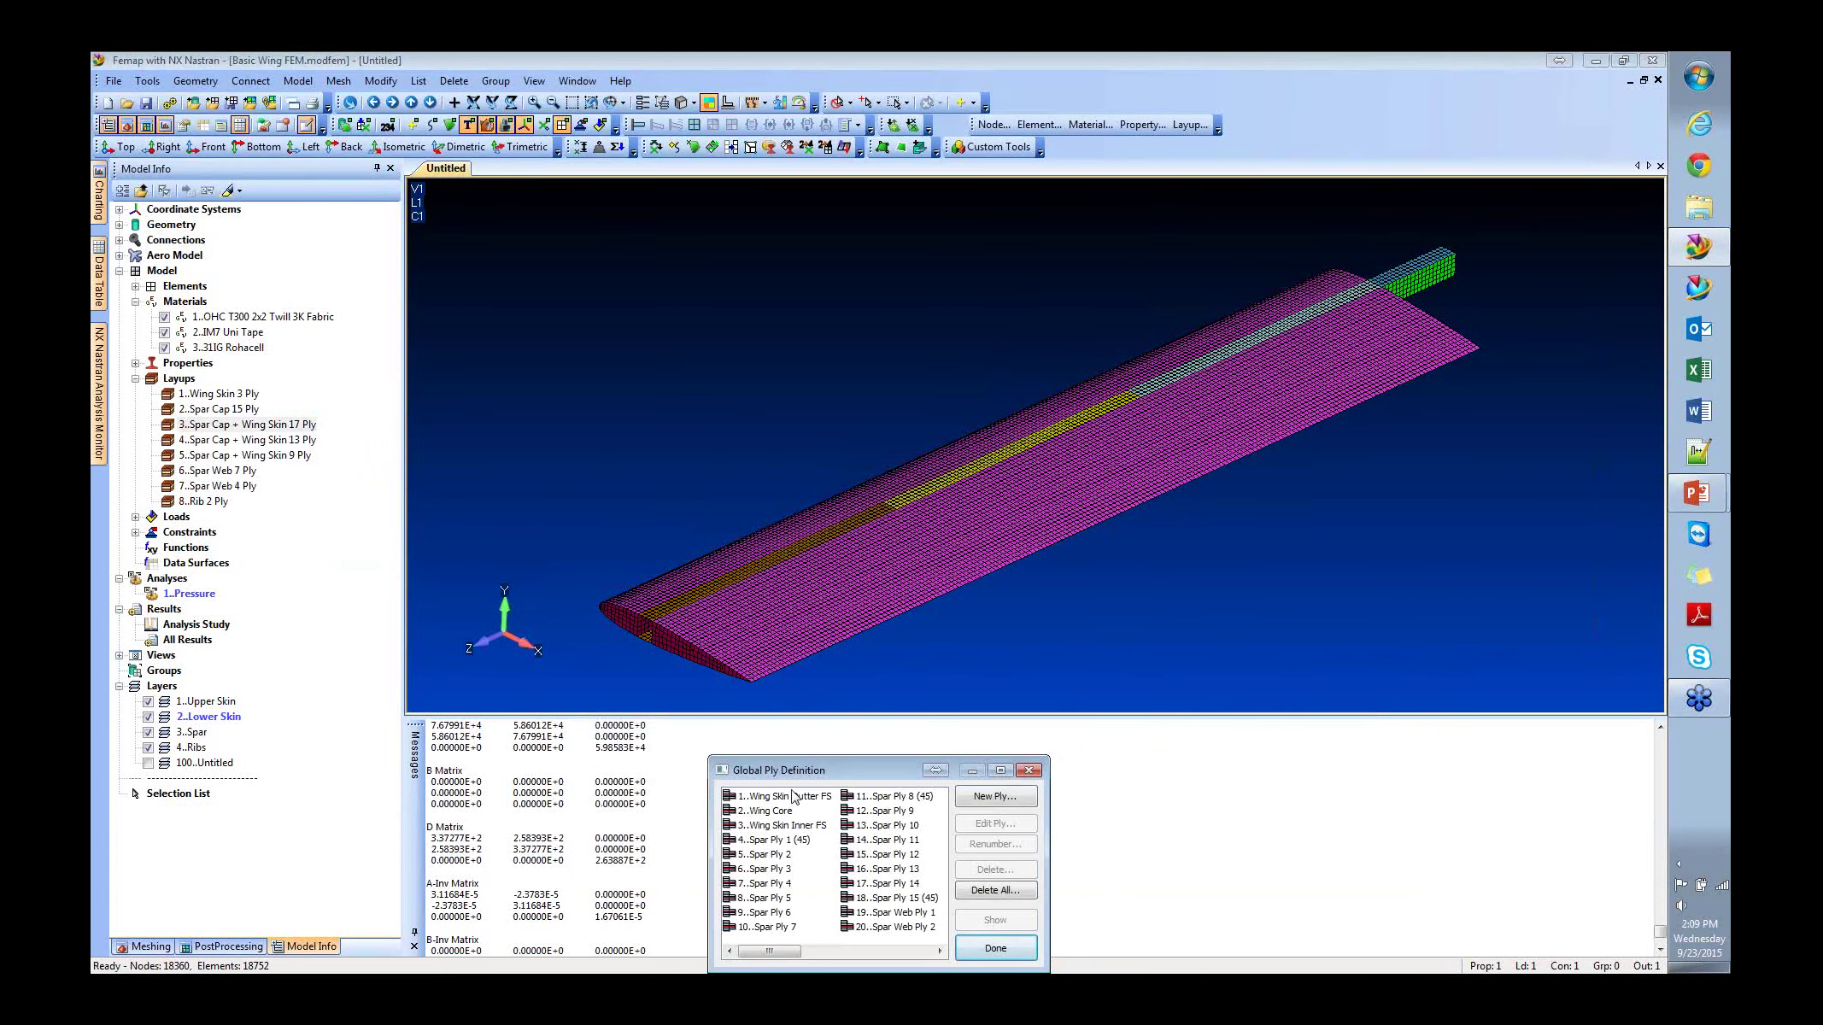
{"action": "left_click_drag", "start_coordinate": [805, 769], "coordinate": [654, 653]}
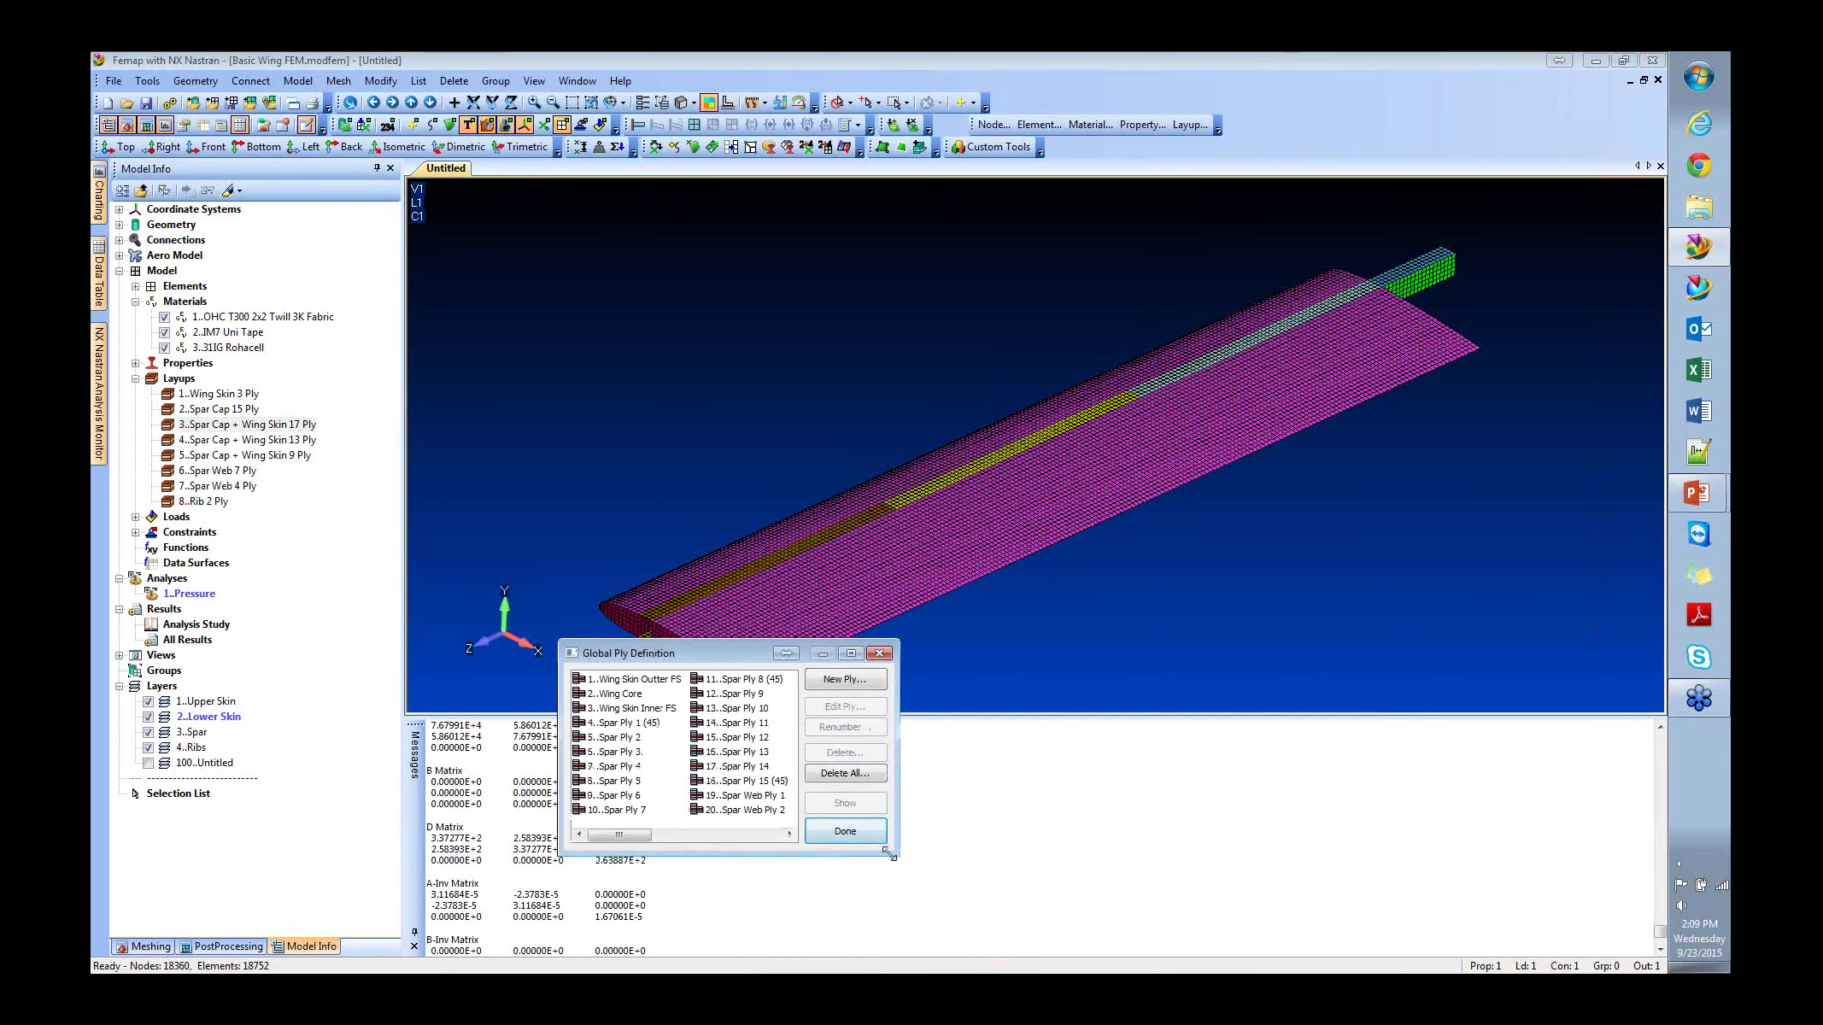
{"action": "left_click_drag", "start_coordinate": [889, 853], "coordinate": [1109, 954]}
{"action": "left_click", "coordinate": [654, 680]}
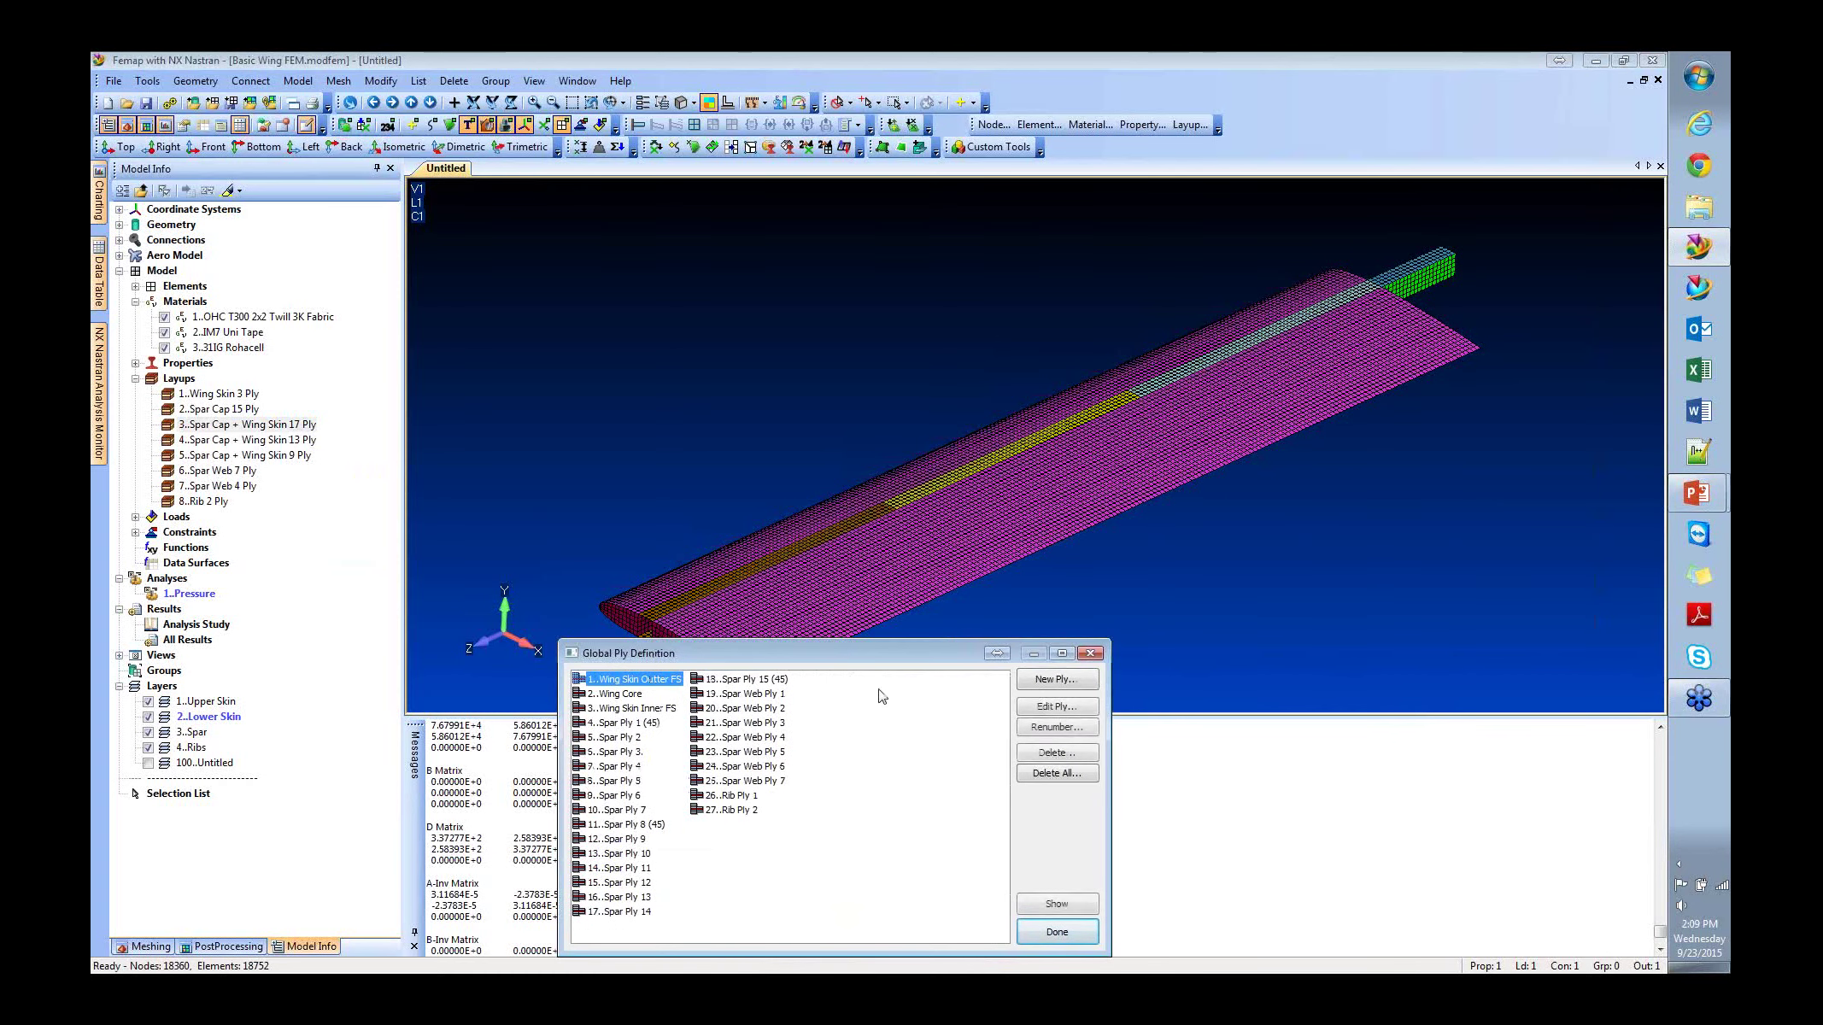
{"action": "left_click", "coordinate": [1075, 905]}
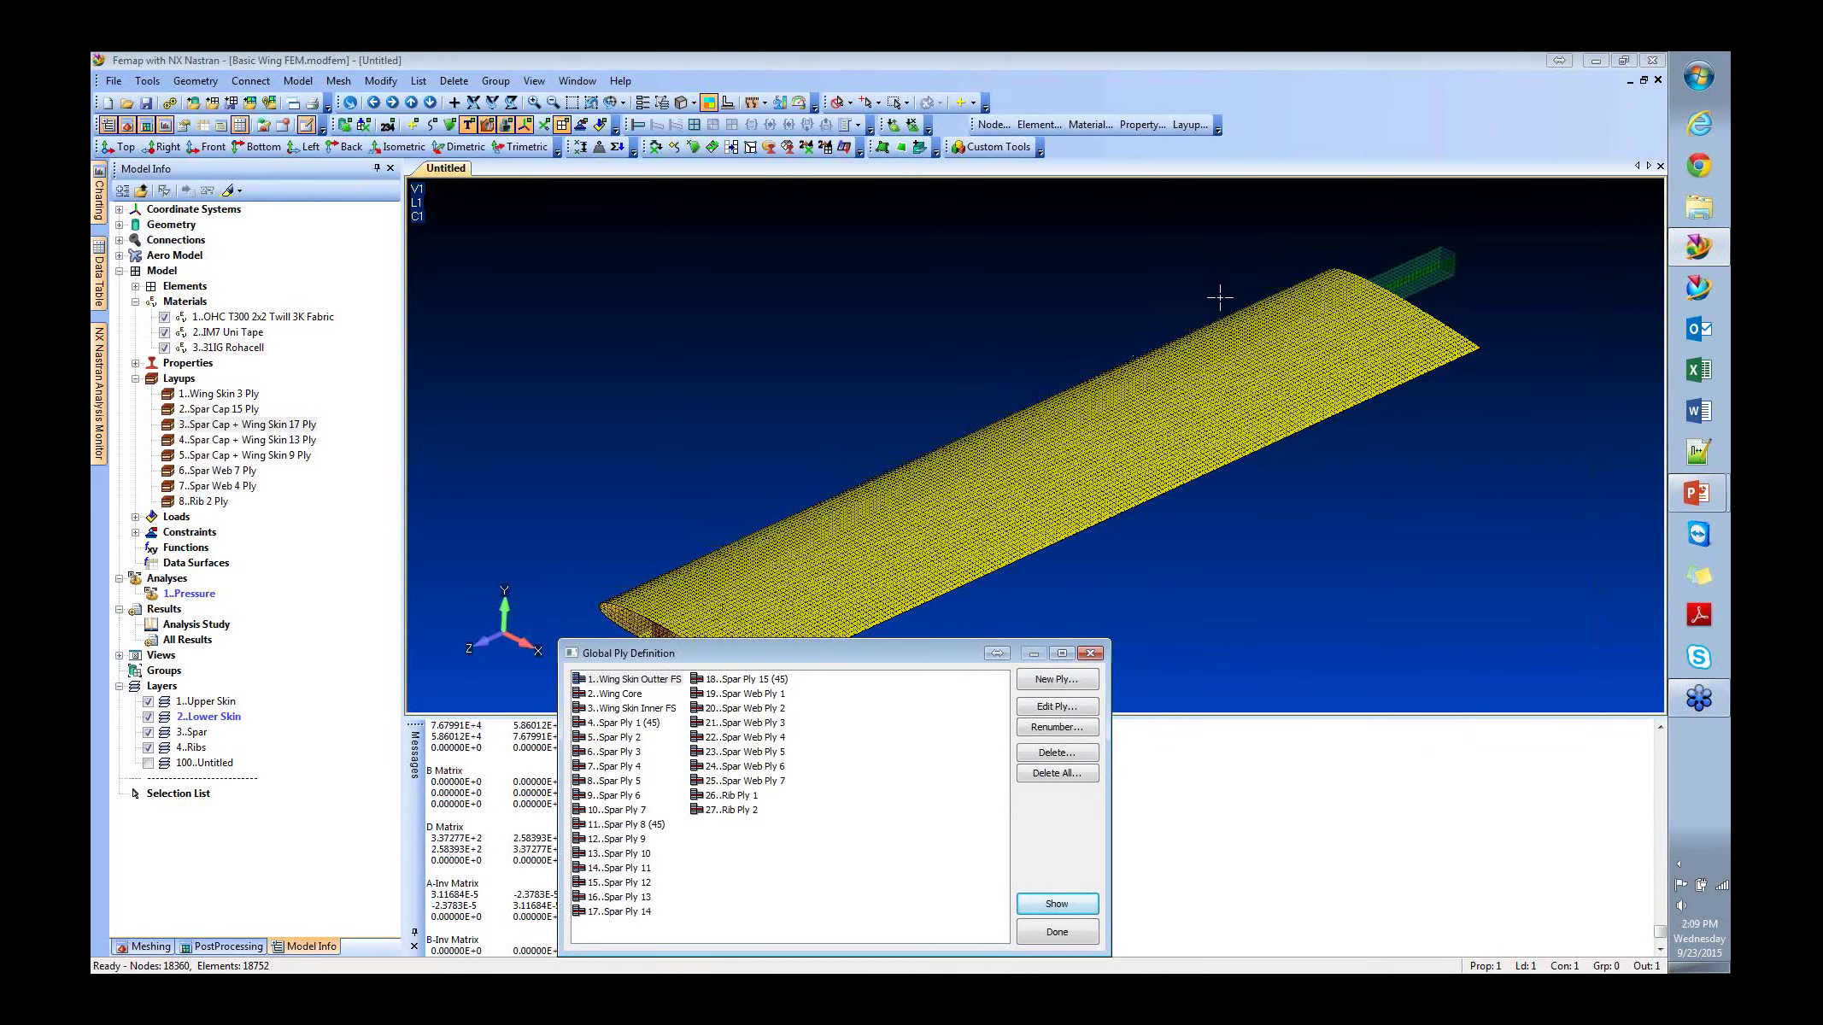
{"action": "left_click", "coordinate": [651, 698]}
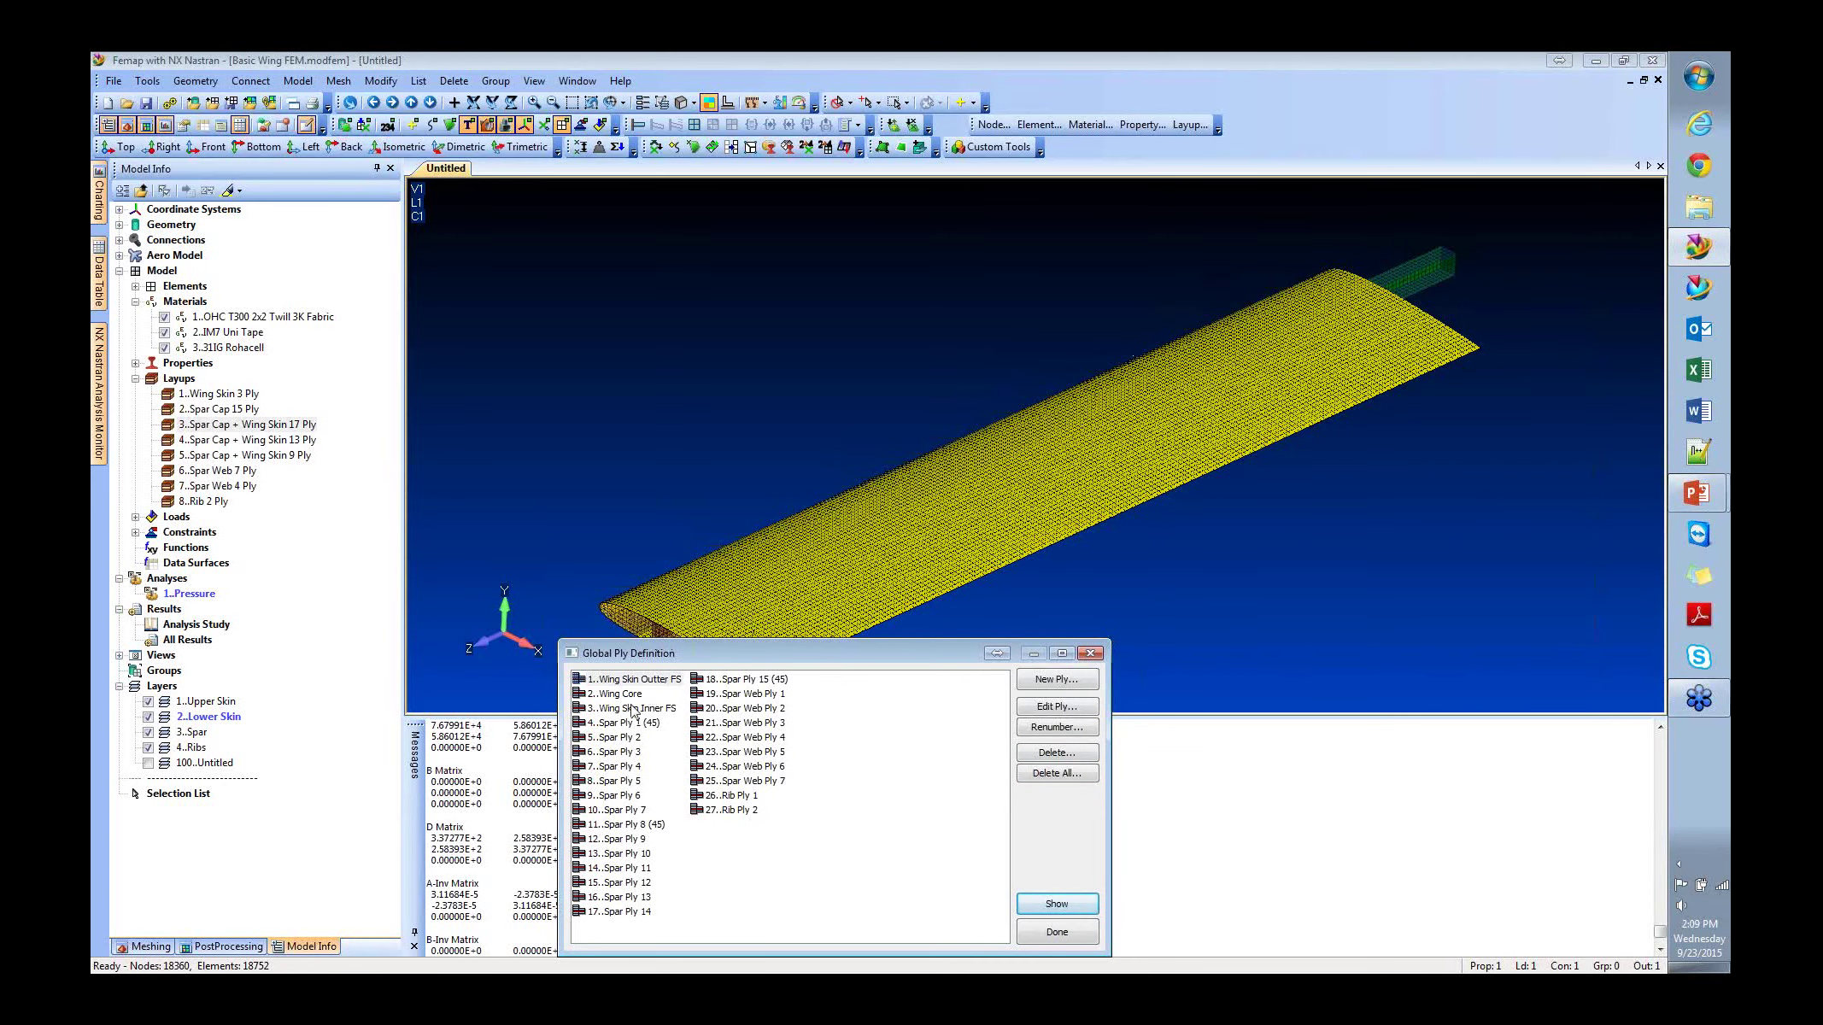
{"action": "left_click", "coordinate": [1058, 906]}
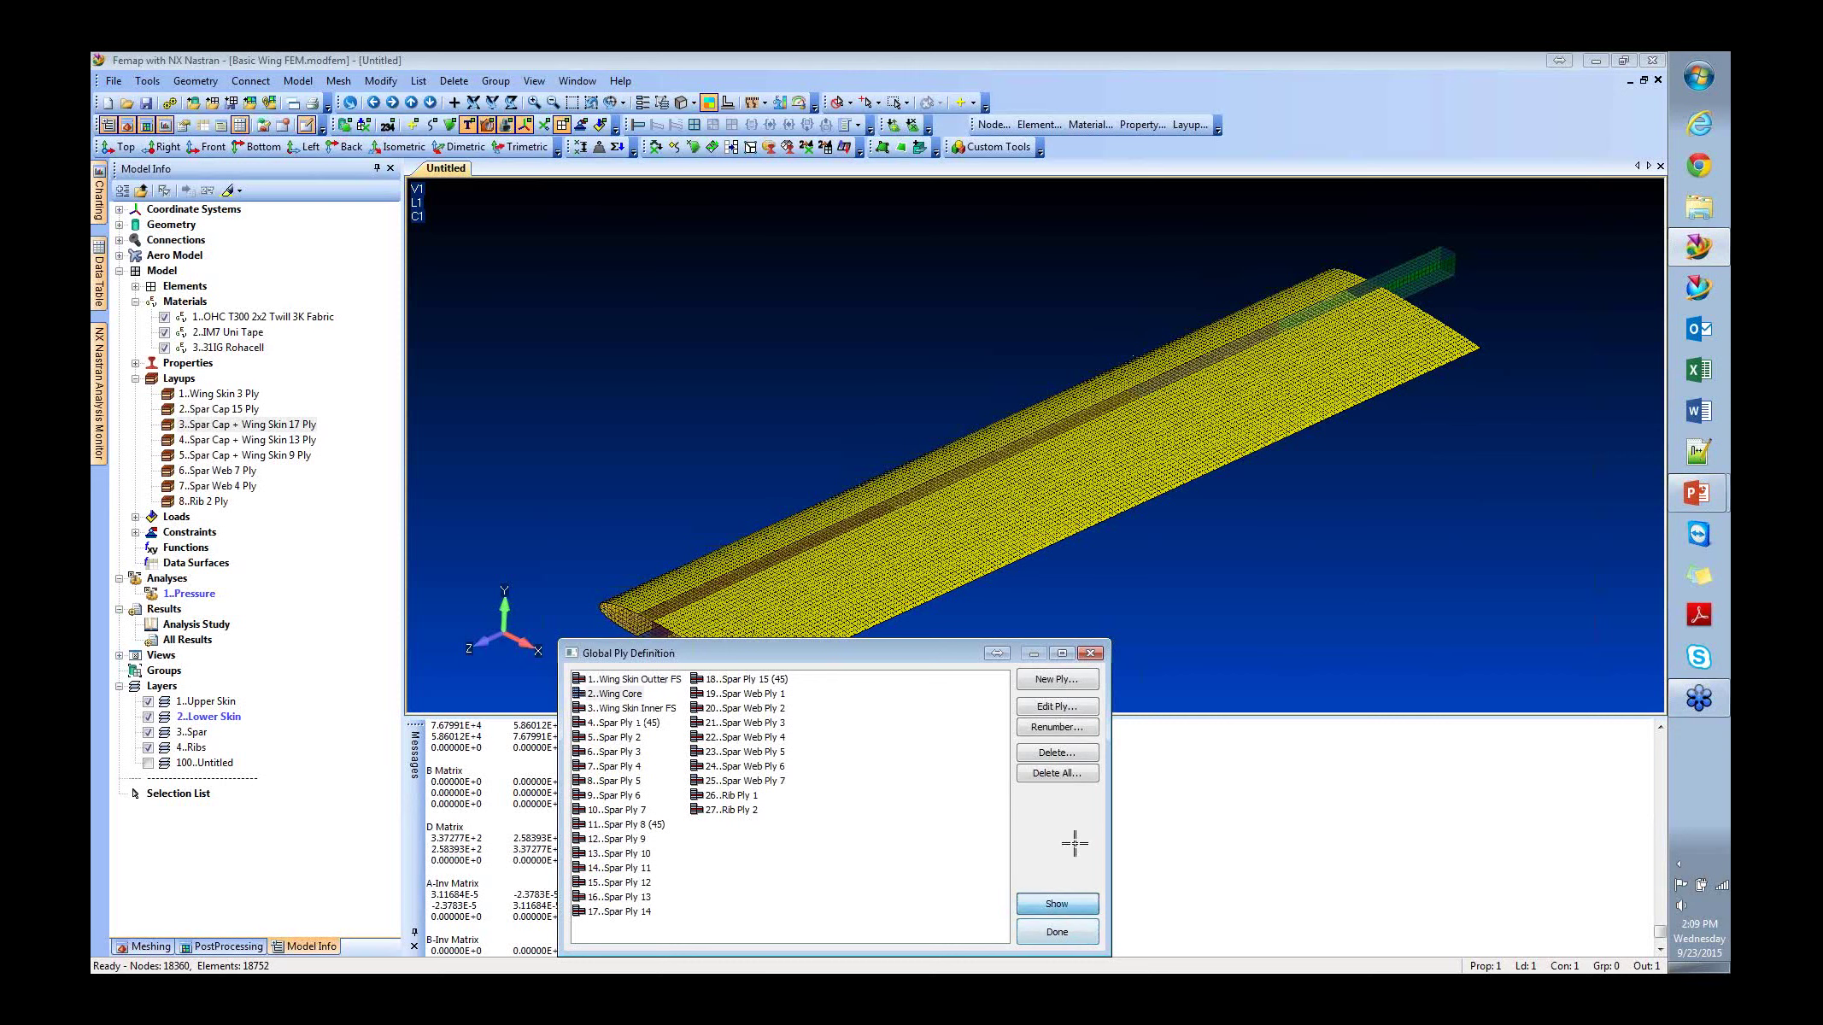
{"action": "left_click", "coordinate": [626, 708]}
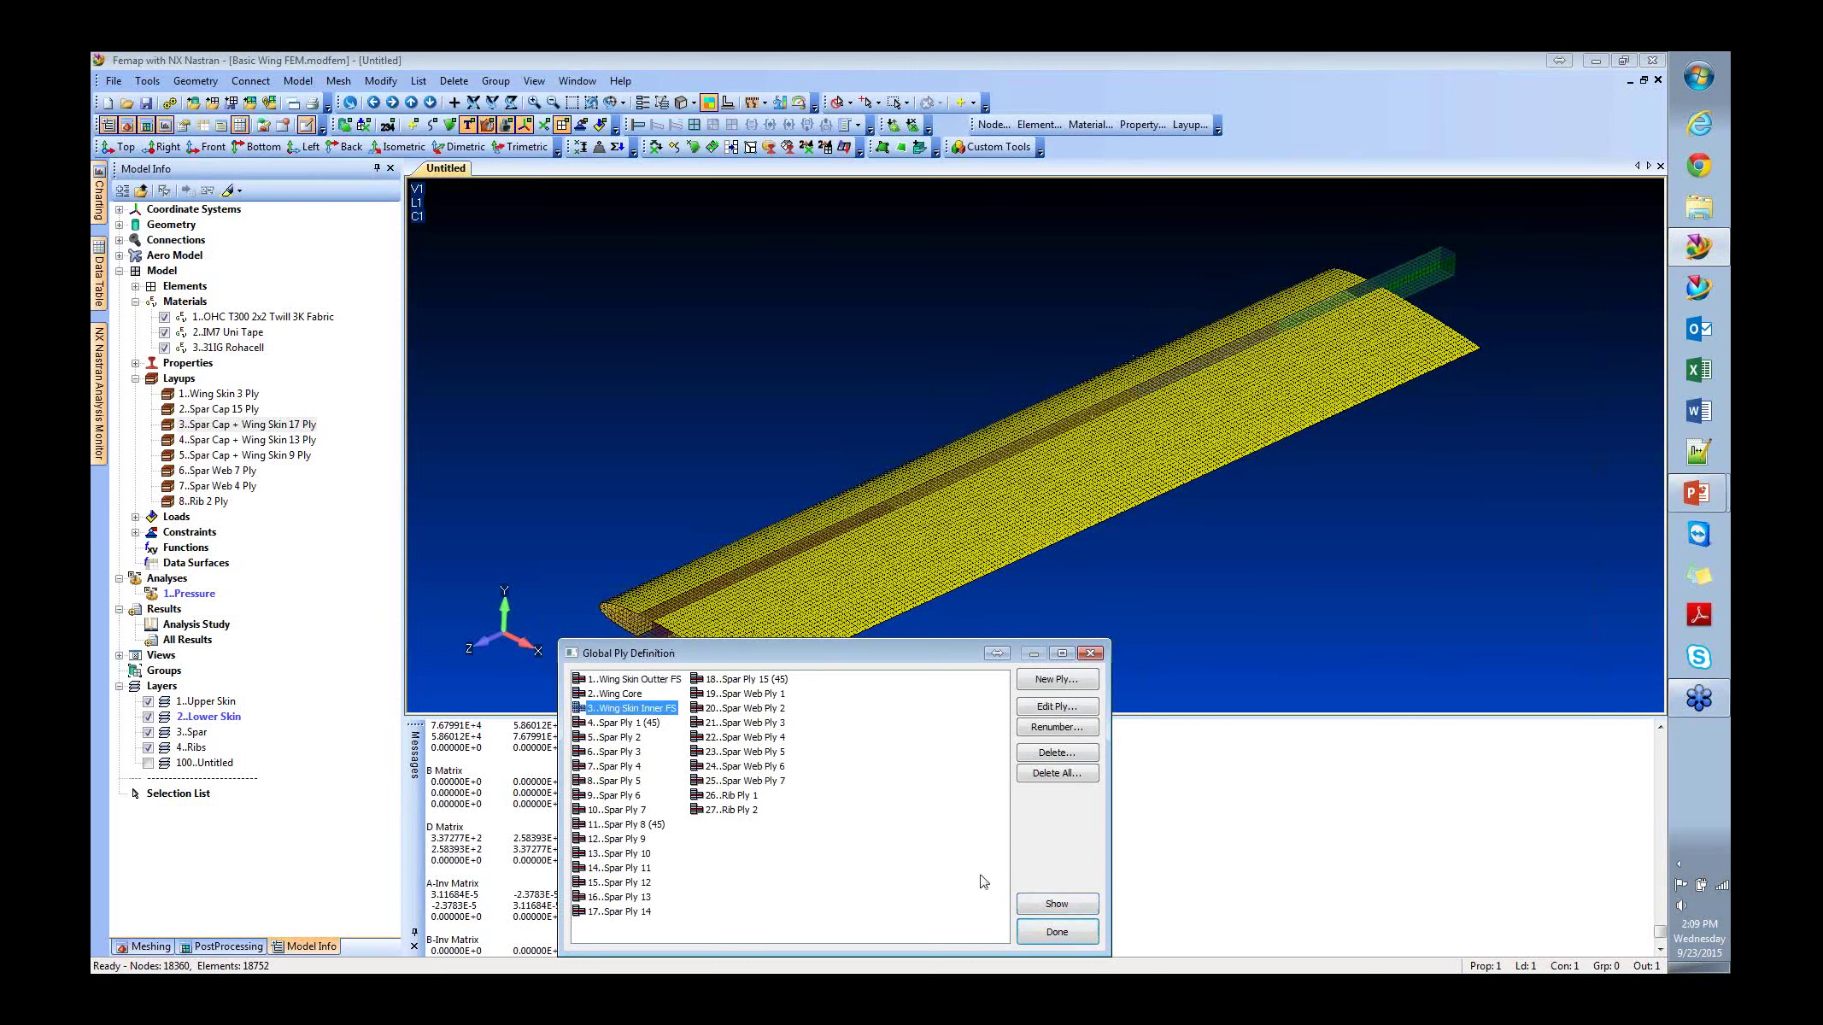
{"action": "left_click", "coordinate": [1059, 906]}
Show the extents of global plies Spar Ply 1 (45), Spar Ply 2 and Spar Ply 3 on the model, and close the definitions.
{"action": "left_click", "coordinate": [634, 724]}
{"action": "left_click", "coordinate": [1058, 905]}
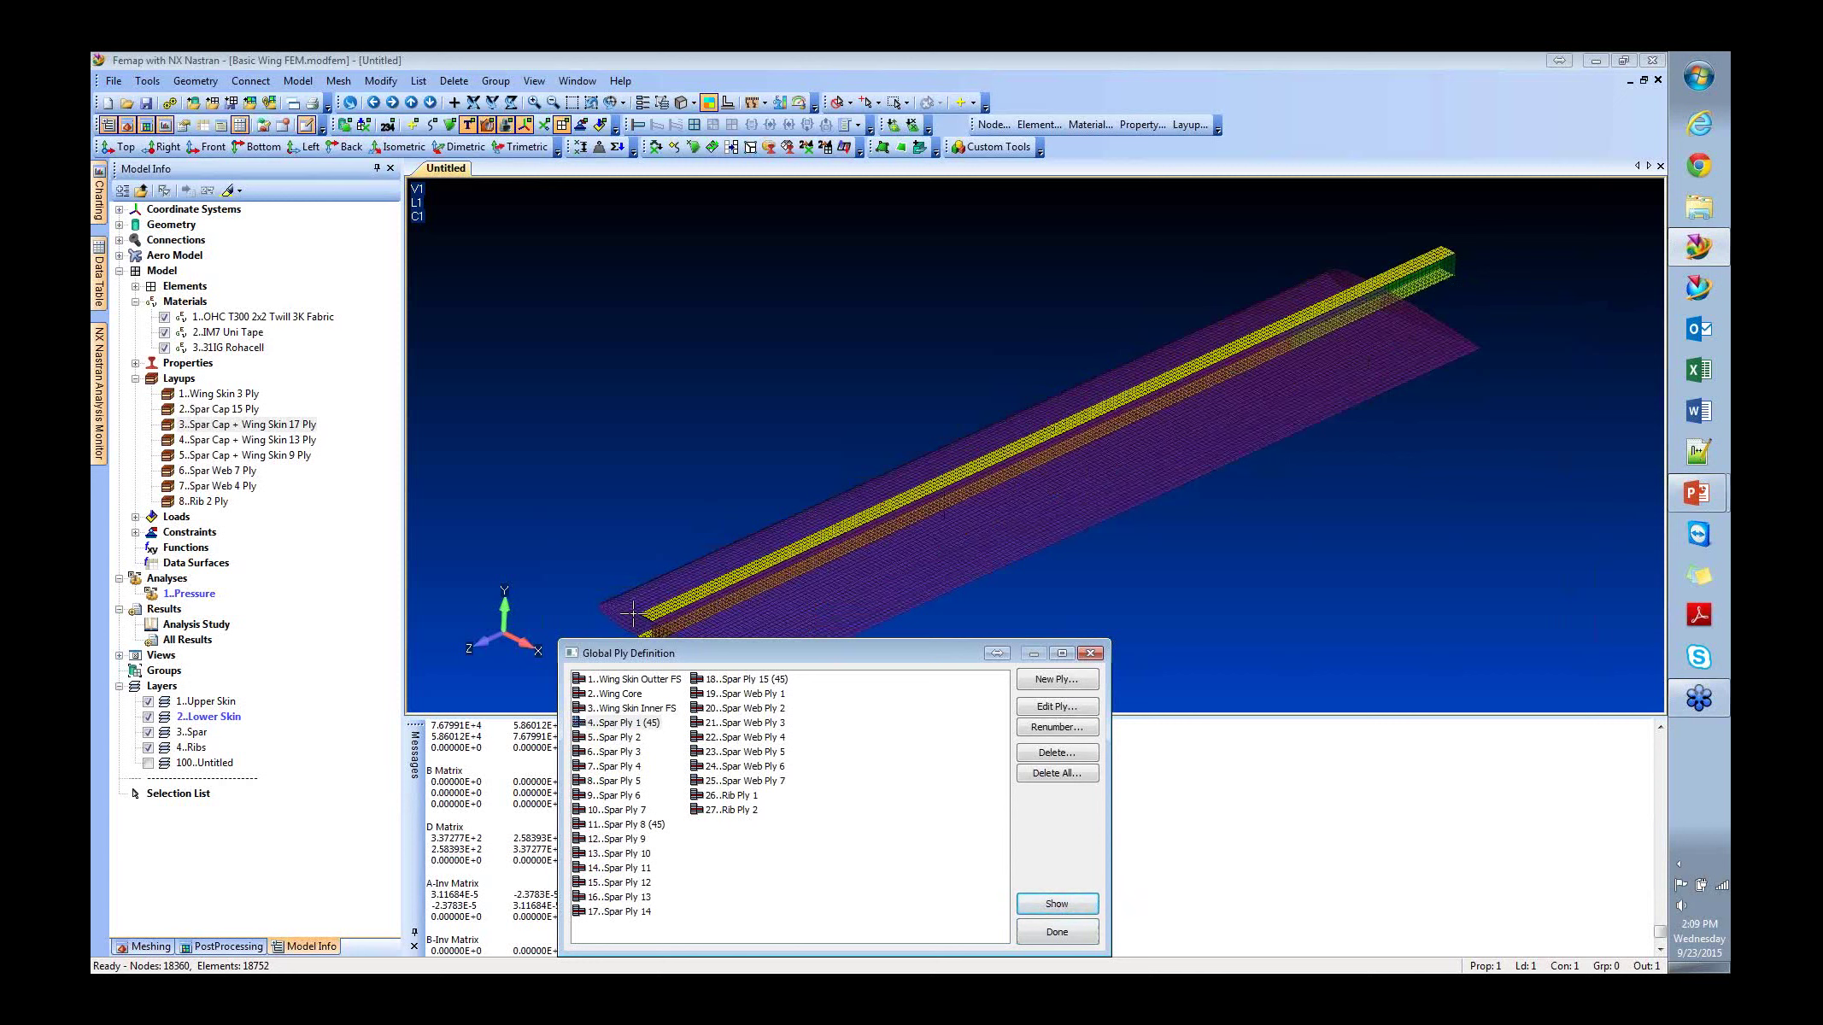
{"action": "left_click", "coordinate": [628, 749]}
{"action": "left_click", "coordinate": [628, 739]}
{"action": "left_click", "coordinate": [1058, 901]}
{"action": "left_click", "coordinate": [633, 752]}
{"action": "left_click", "coordinate": [1068, 908]}
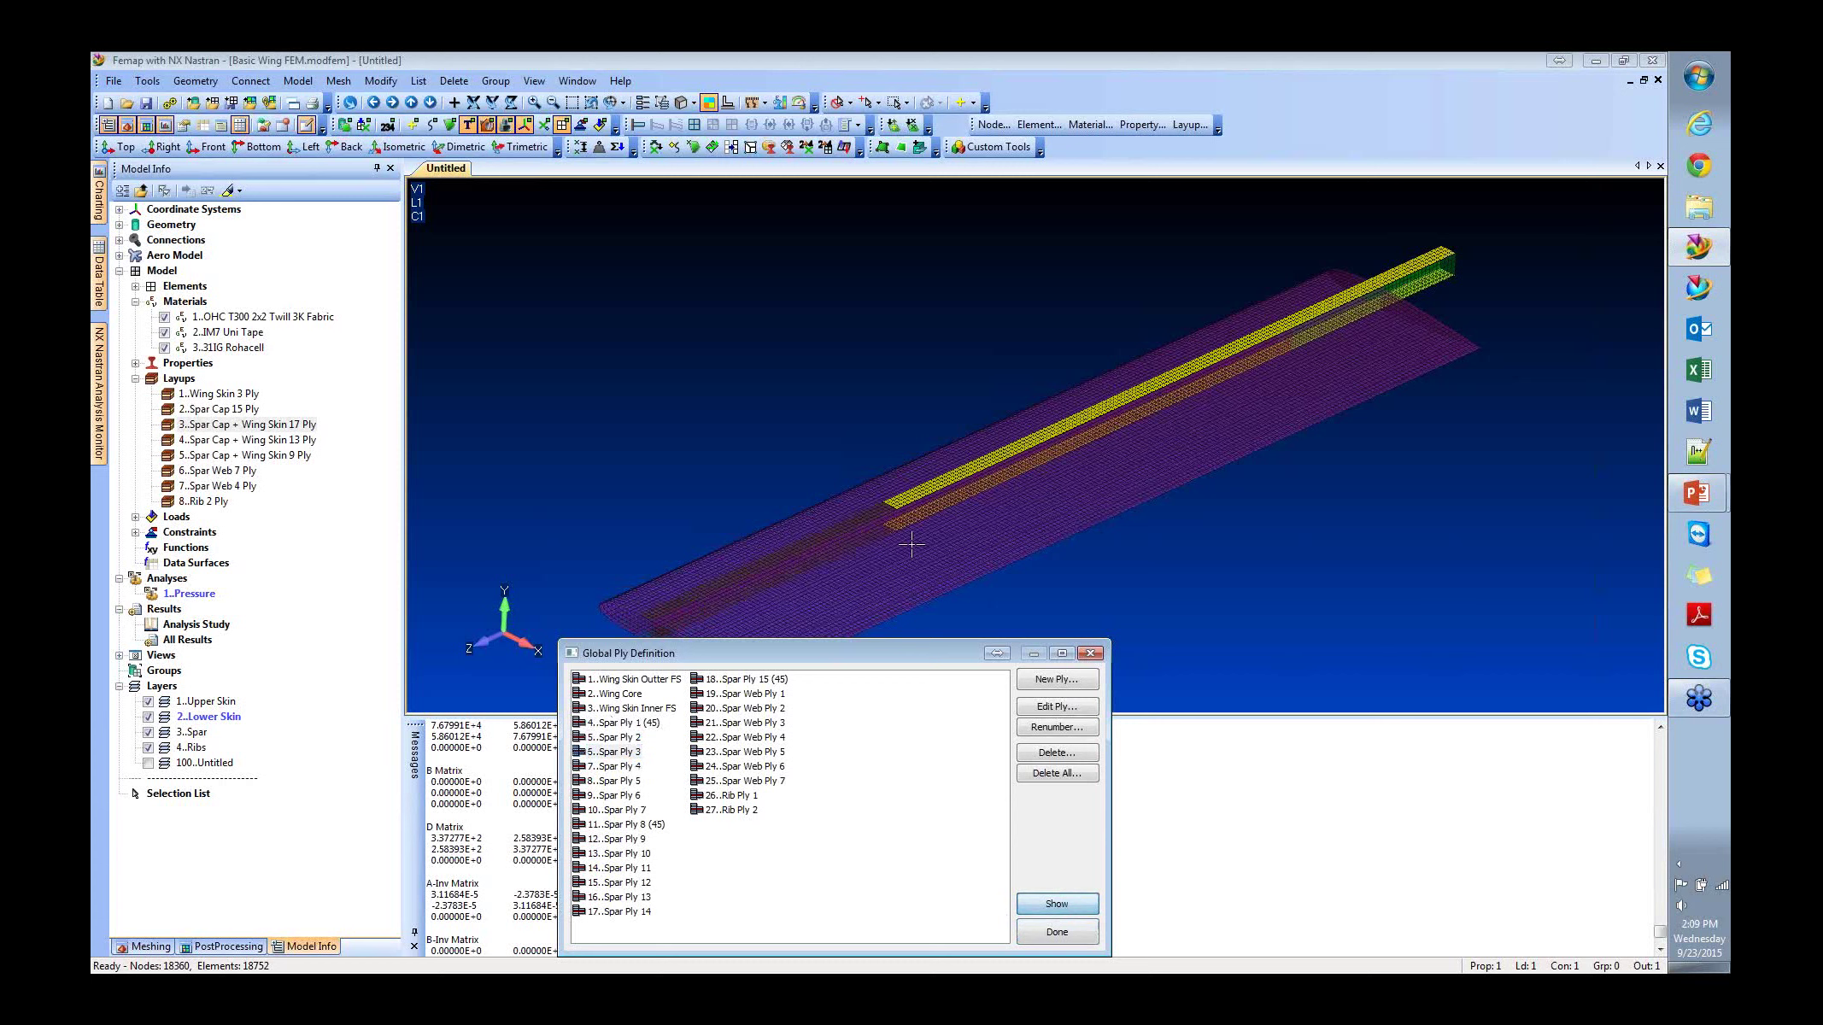
{"action": "left_click", "coordinate": [1056, 931]}
Open the Spar Cap + Wing Skin 9 Ply layup, review its full global ply names, and close it without changes.
{"action": "left_click", "coordinate": [284, 444]}
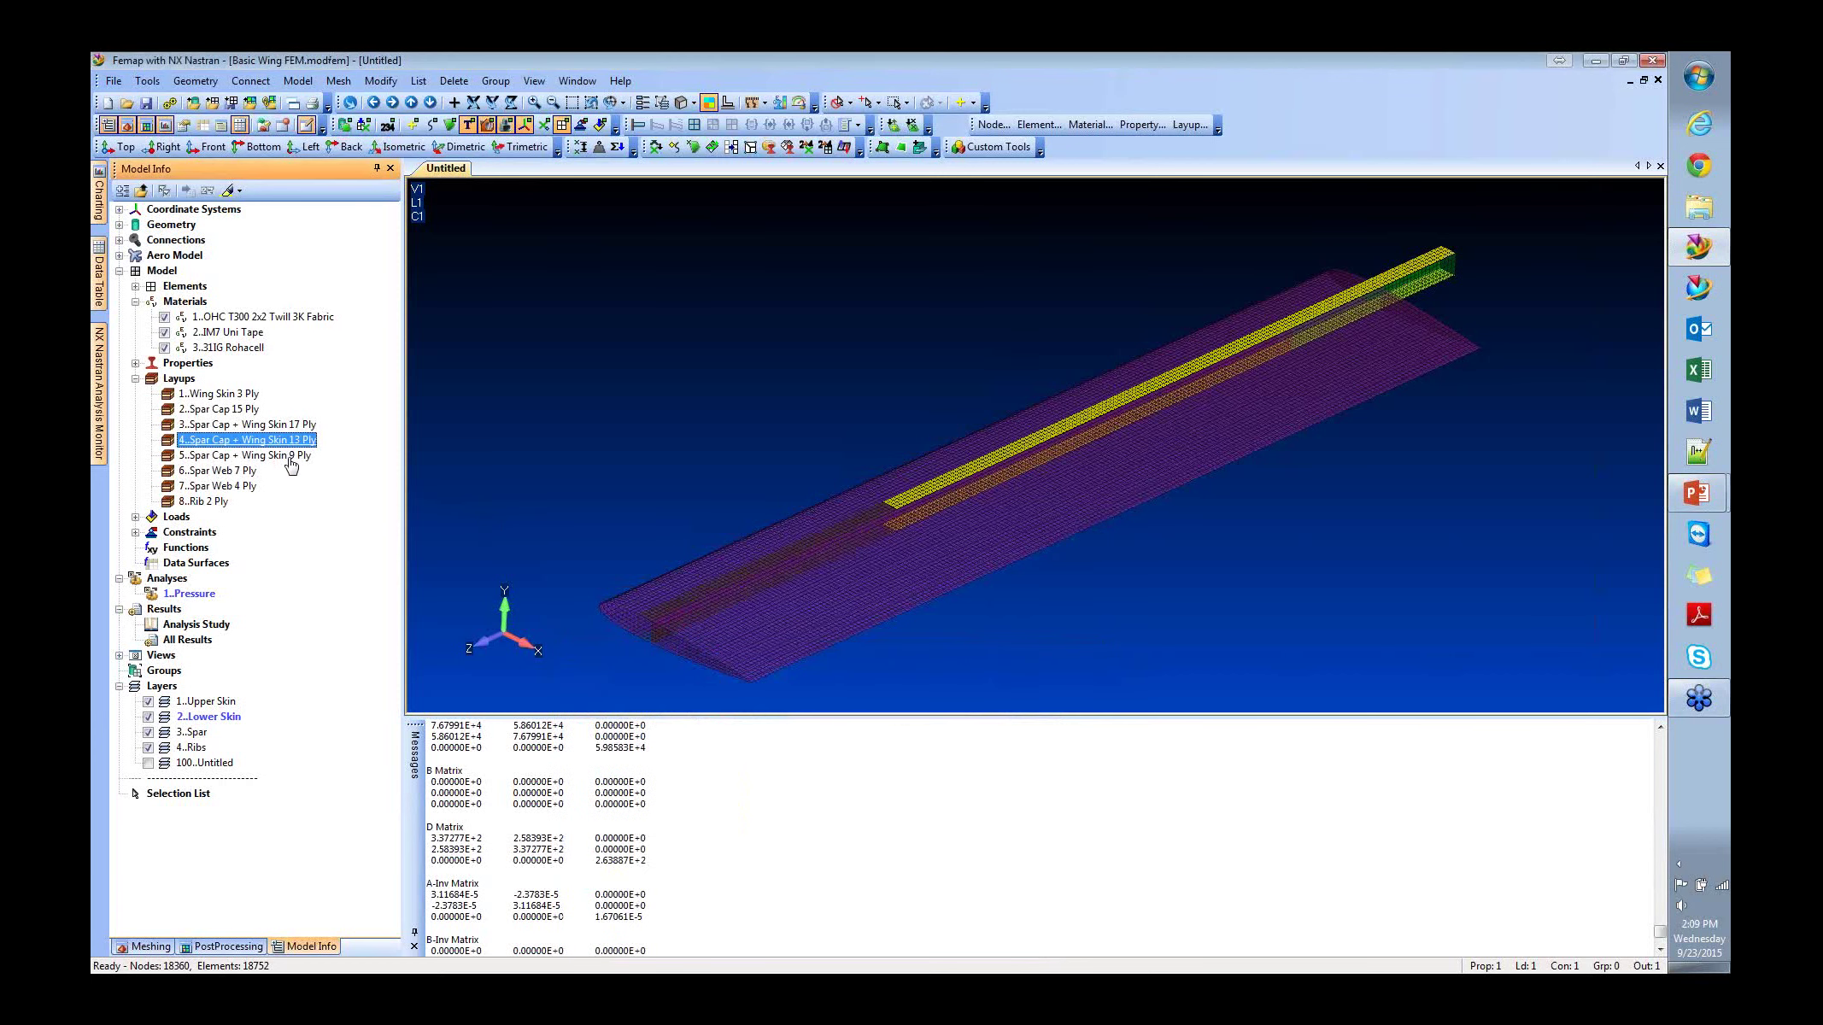
{"action": "right_click", "coordinate": [272, 458]}
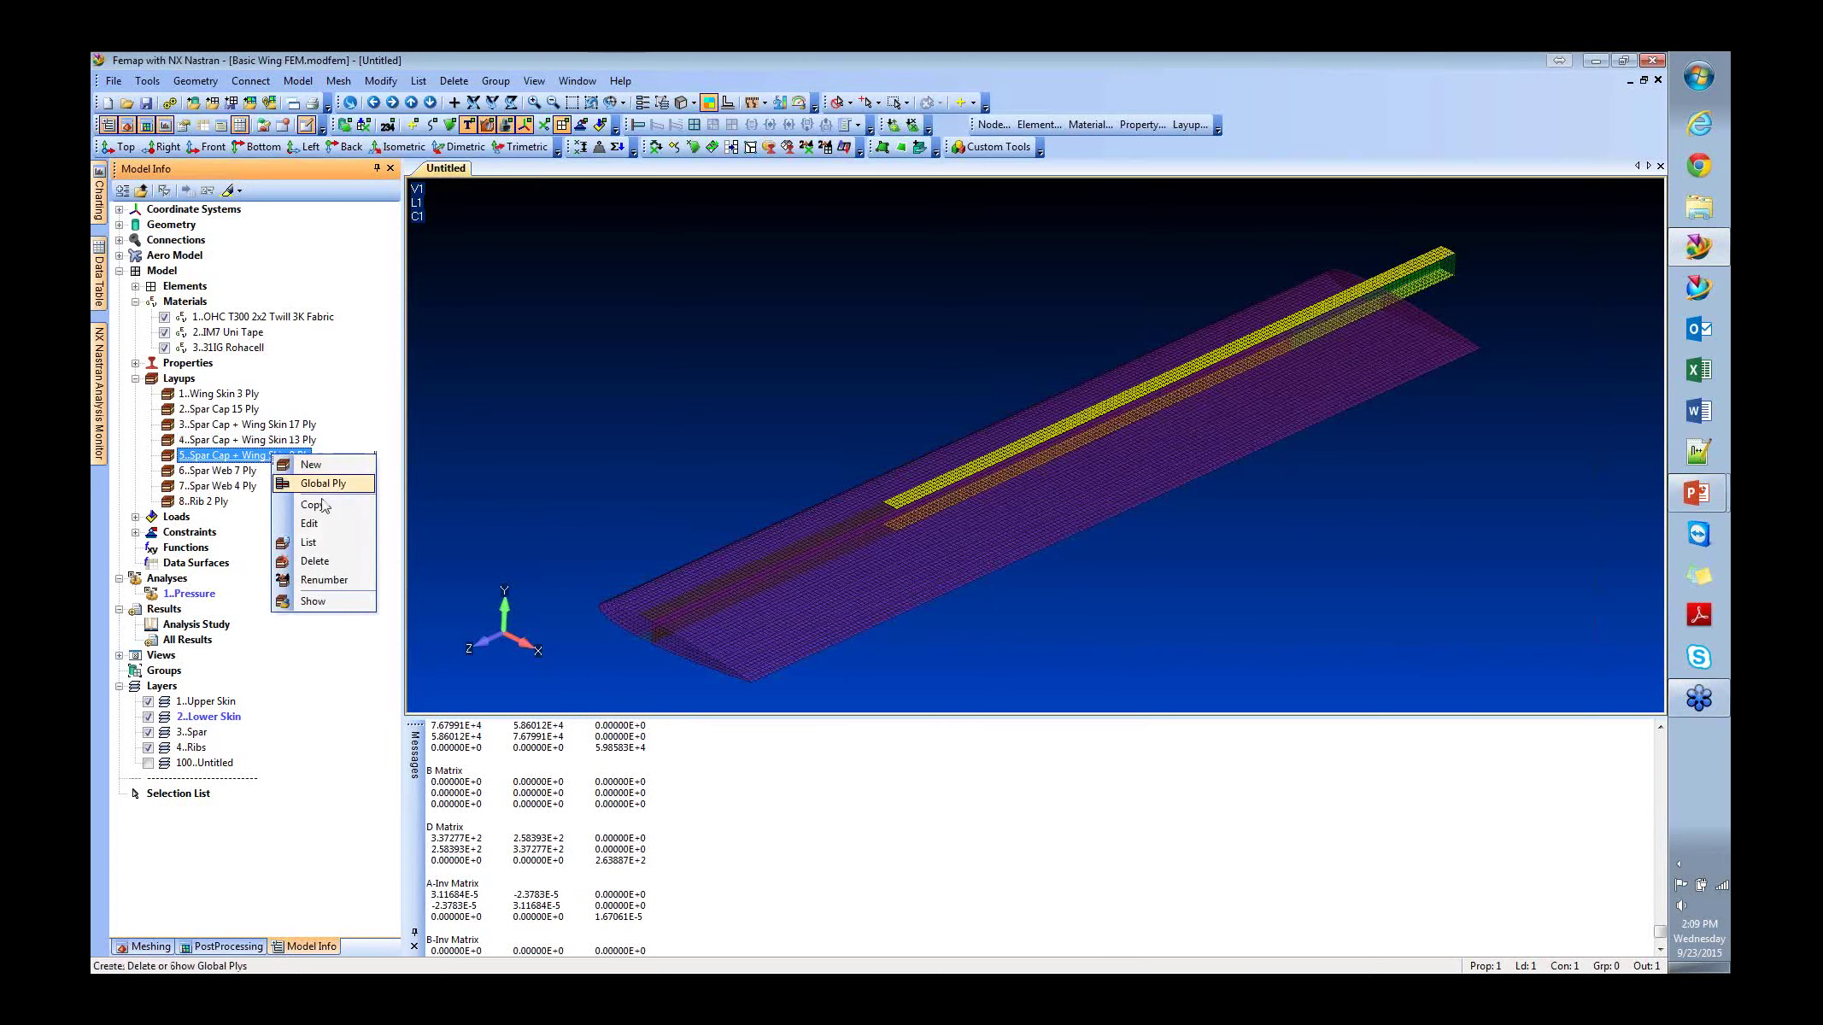
{"action": "left_click", "coordinate": [338, 526]}
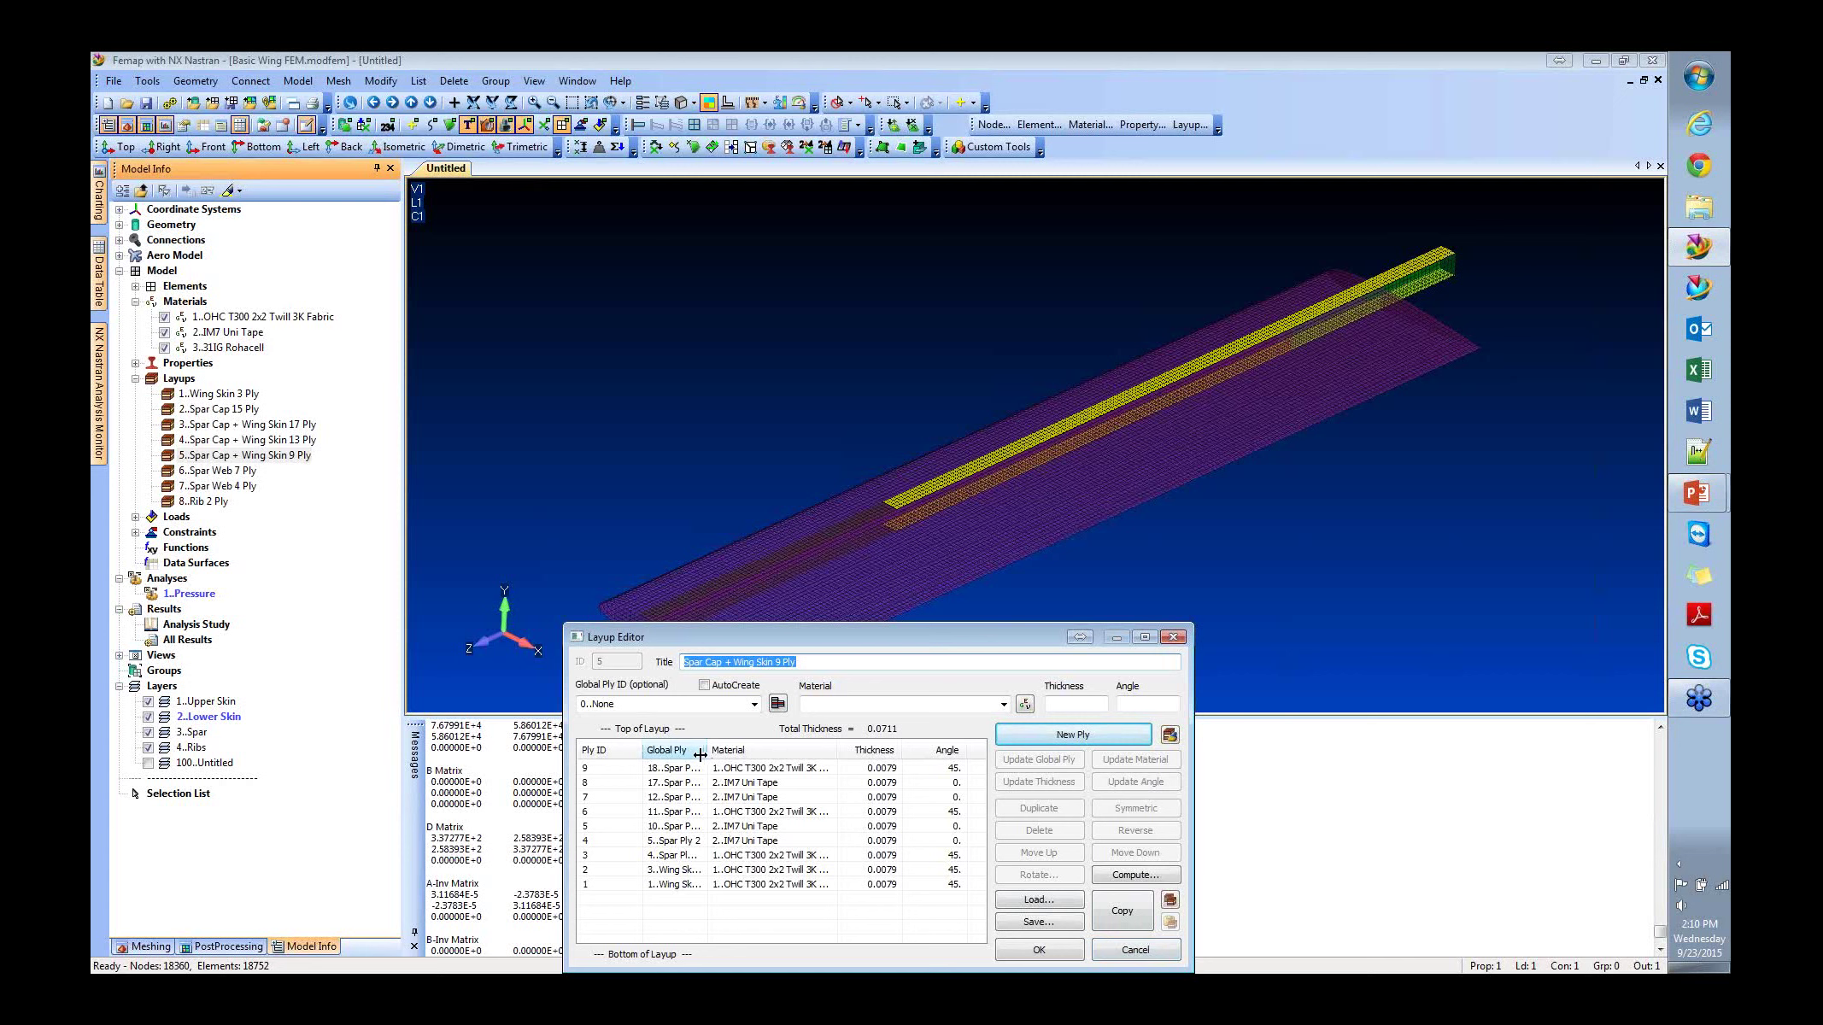
{"action": "left_click_drag", "start_coordinate": [701, 753], "coordinate": [750, 753]}
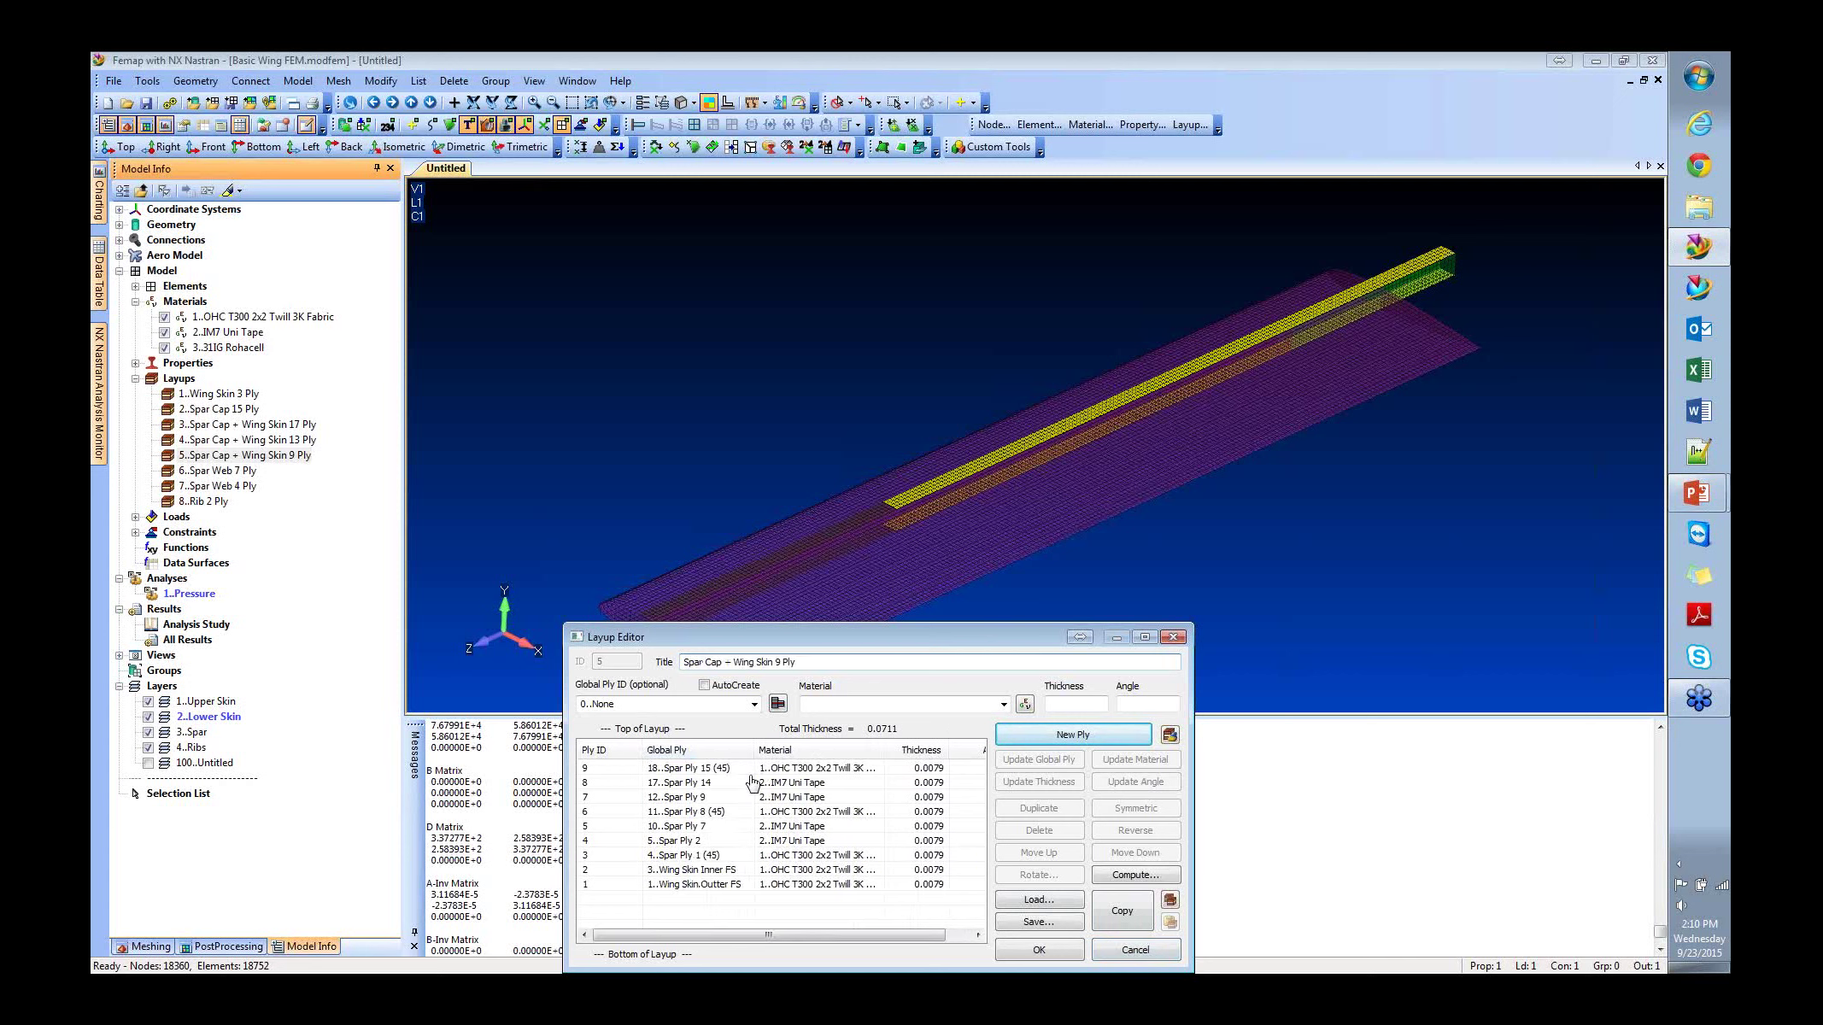
{"action": "left_click", "coordinate": [1136, 949]}
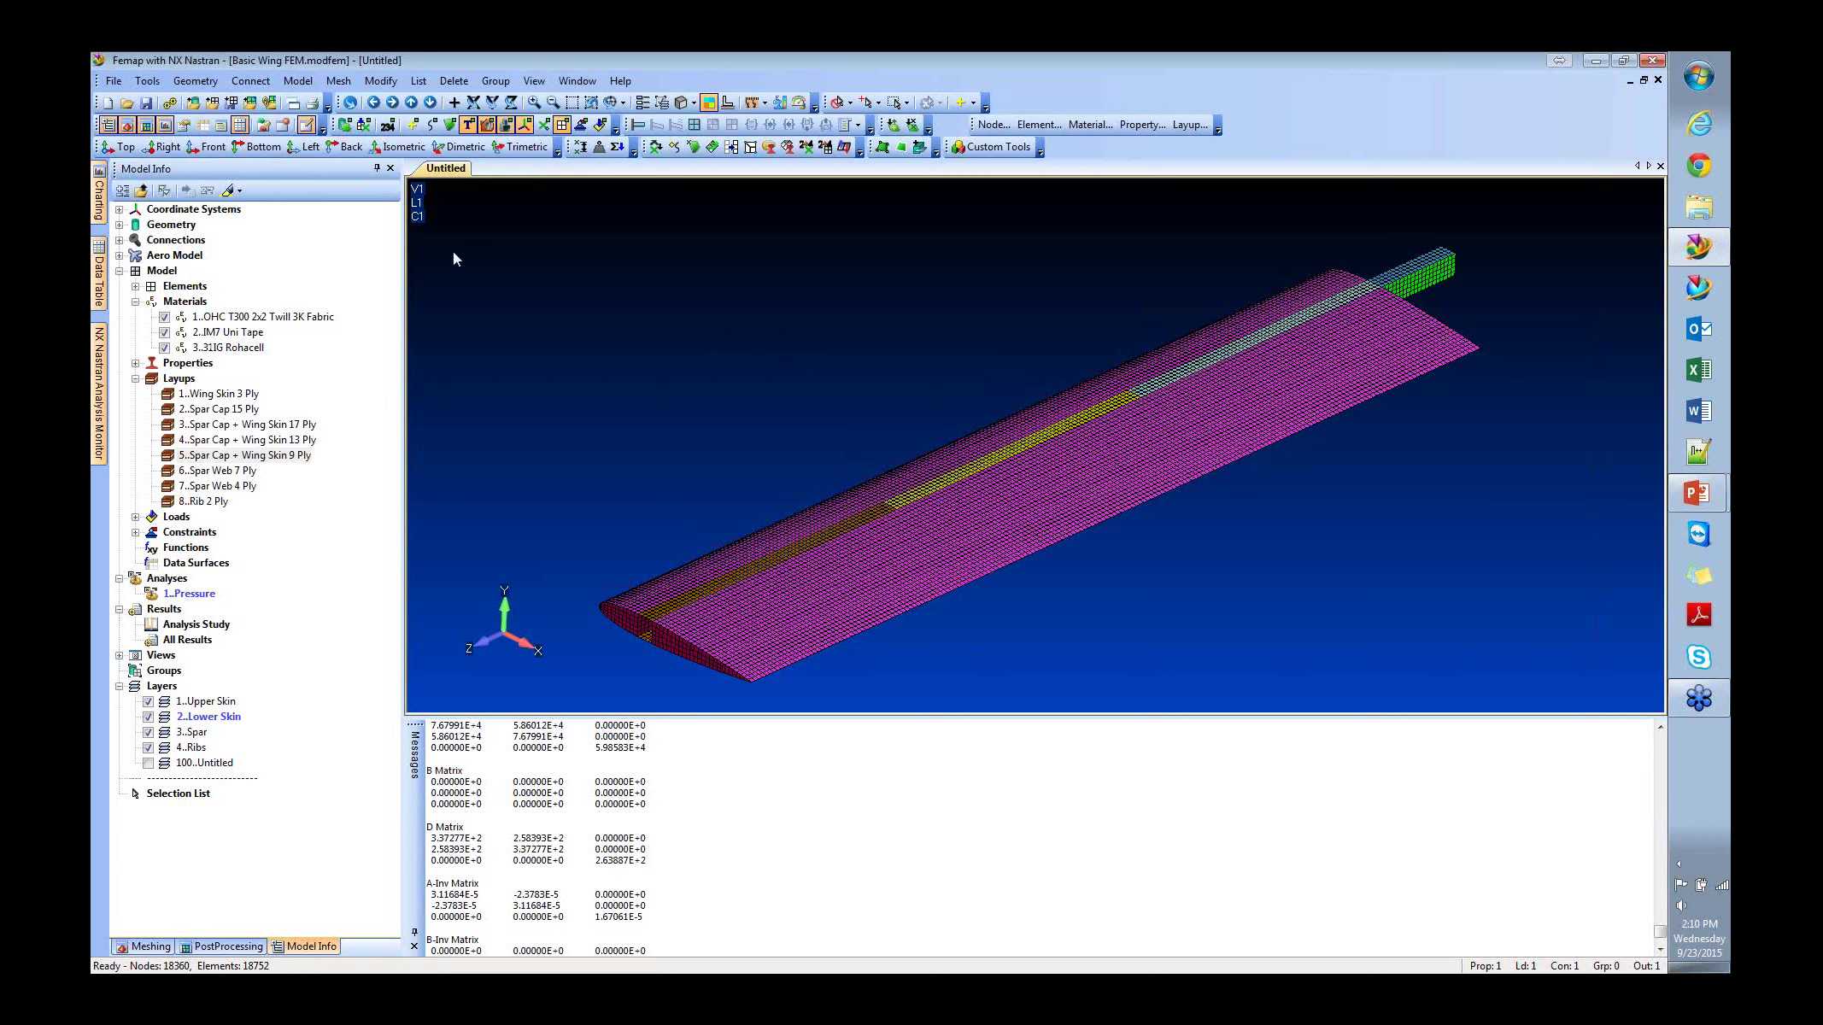
Open the Wing Skin 3 Ply laminate property and review its available layups, bond shear allowable and failure theory, keeping the settings.
{"action": "left_click", "coordinate": [135, 363]}
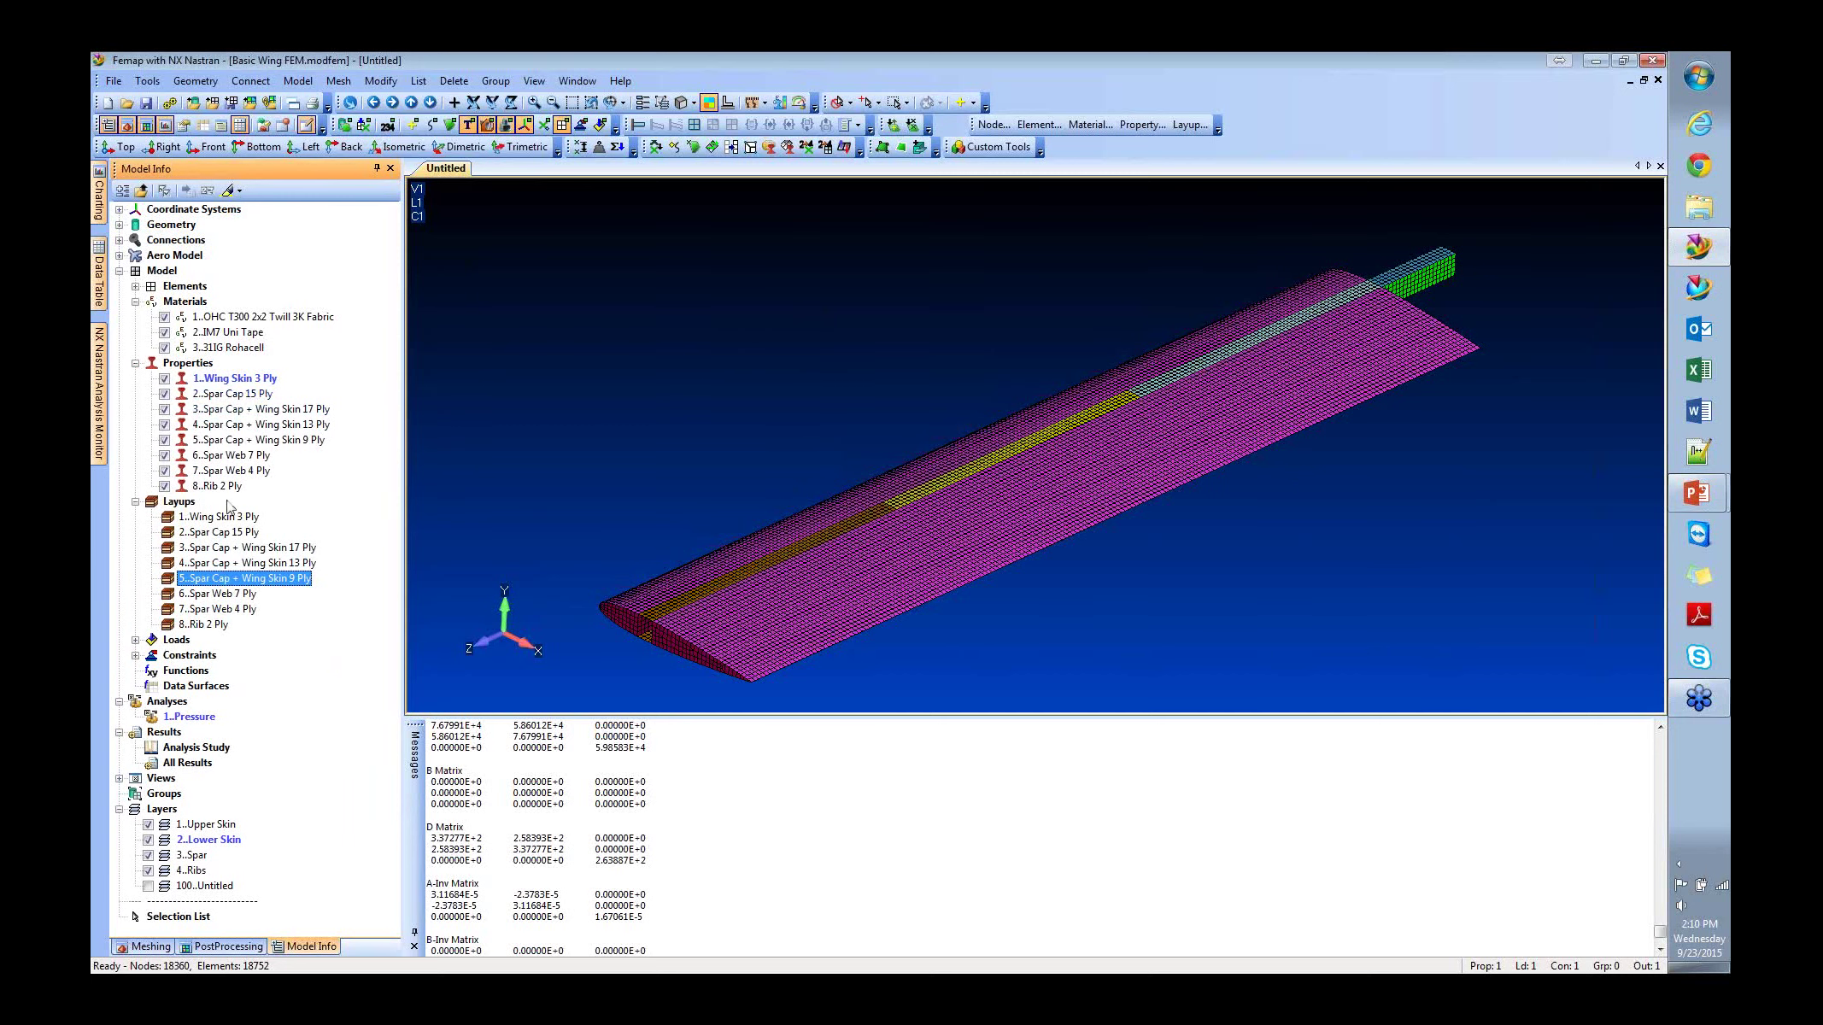
{"action": "right_click", "coordinate": [246, 384]}
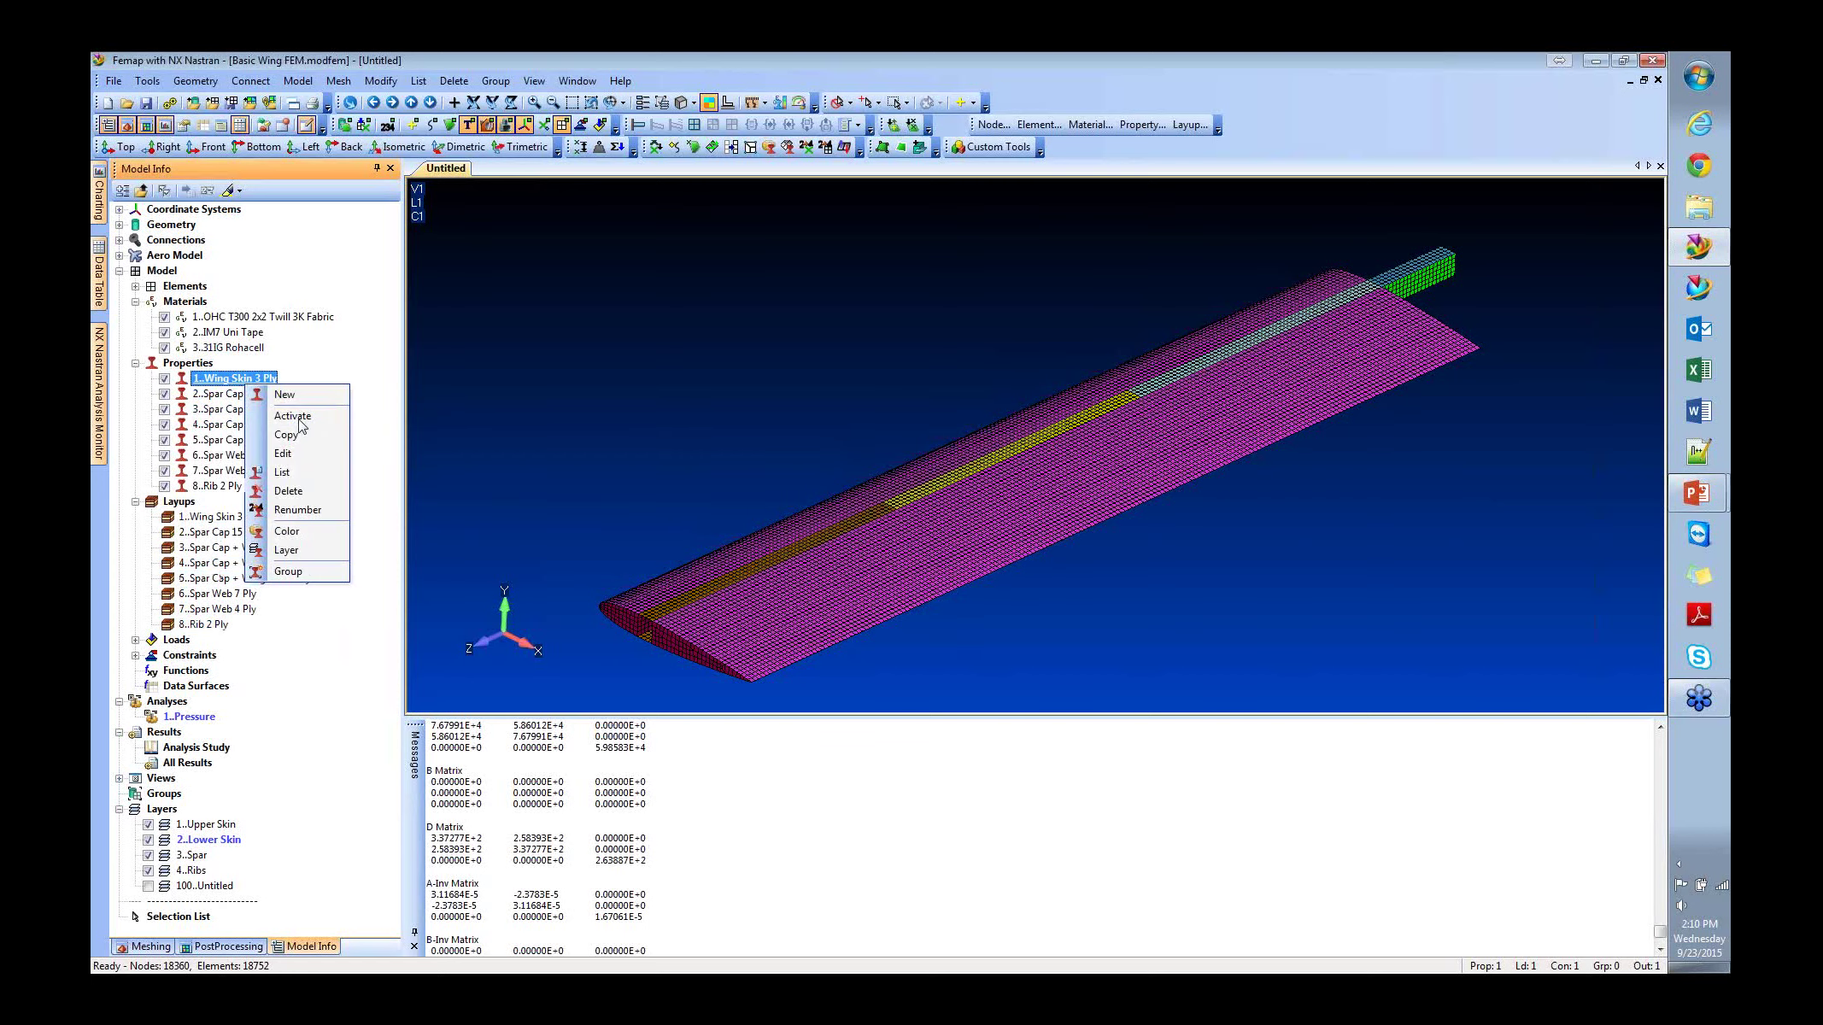
{"action": "left_click", "coordinate": [328, 452]}
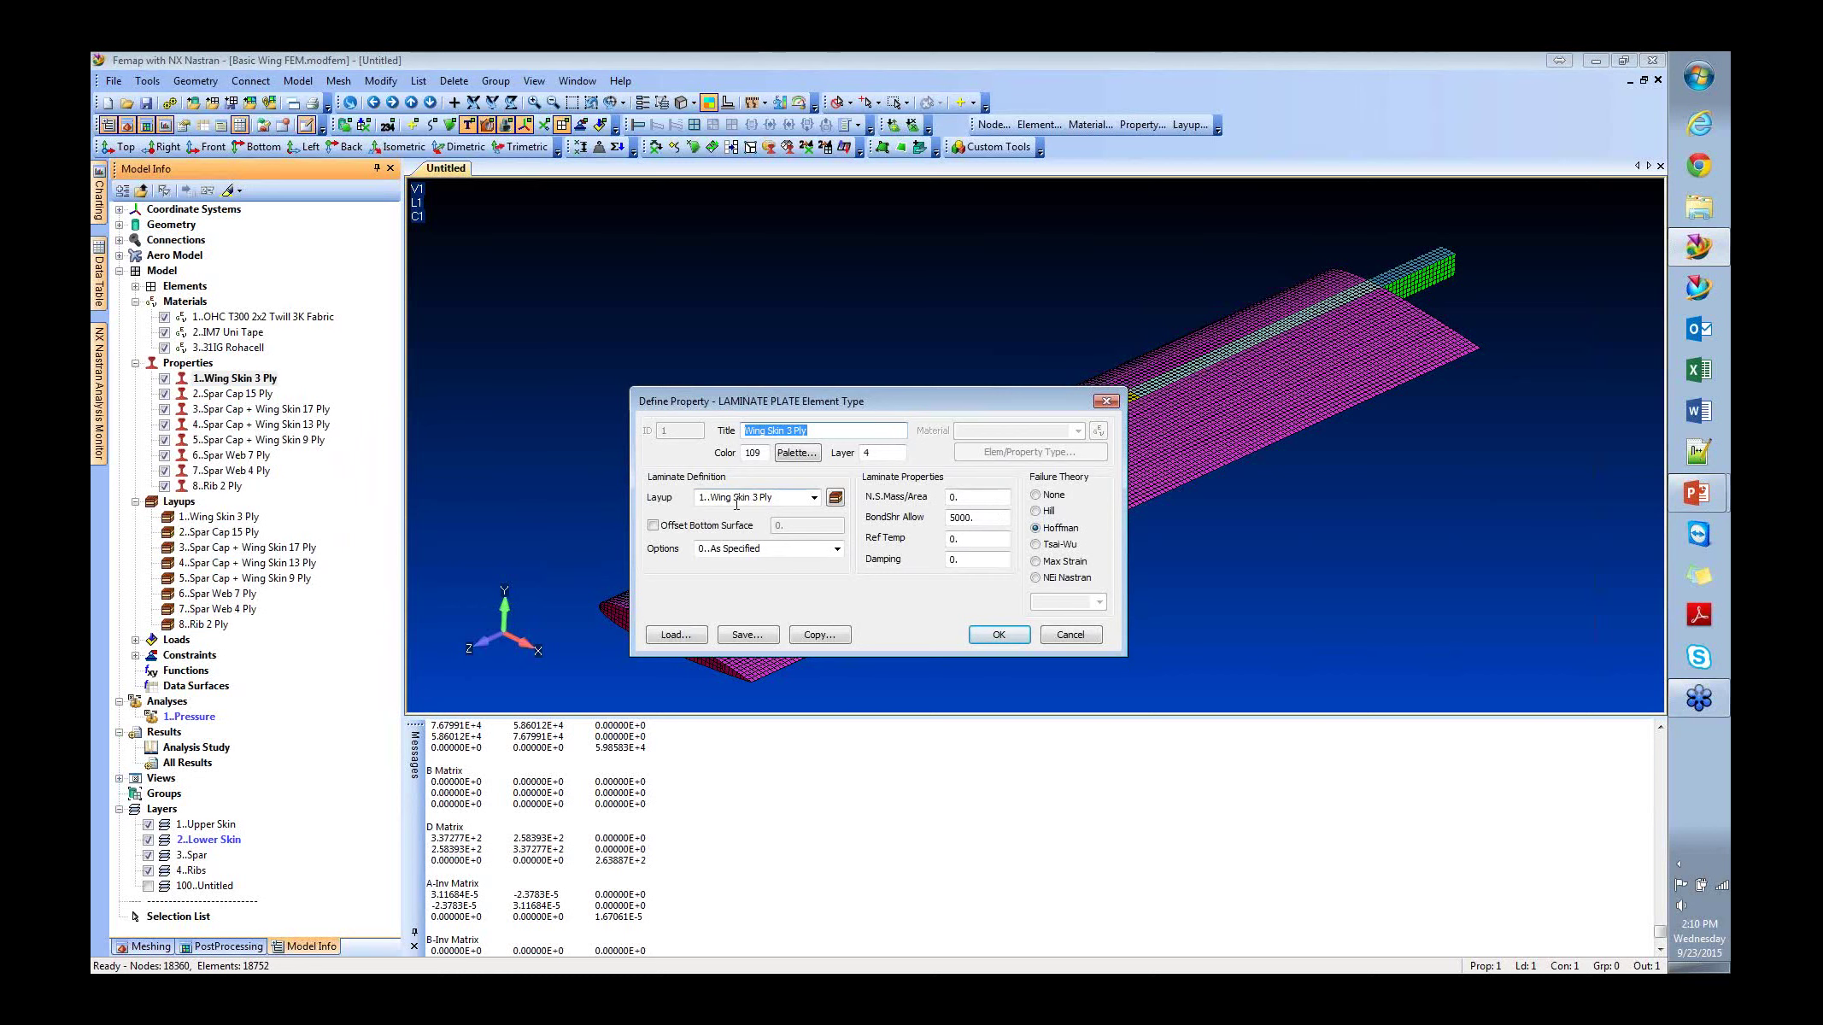
{"action": "left_click", "coordinate": [815, 498]}
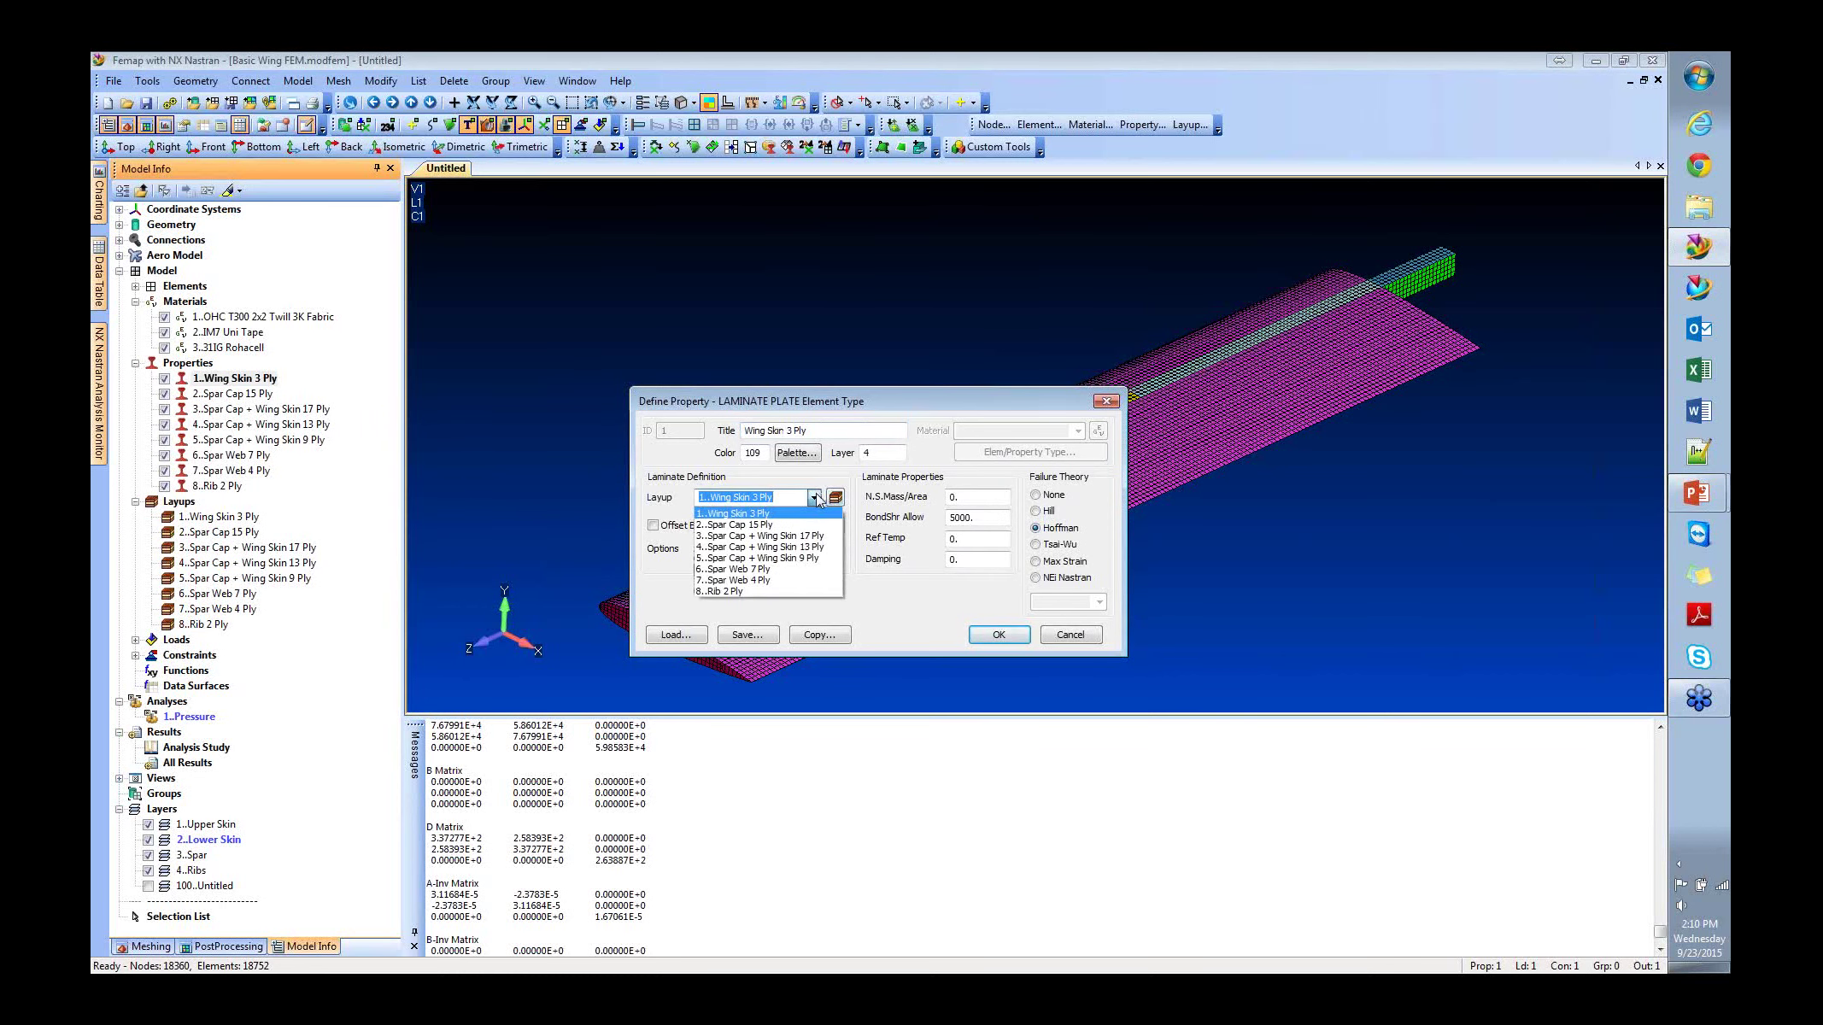
{"action": "left_click", "coordinate": [815, 507]}
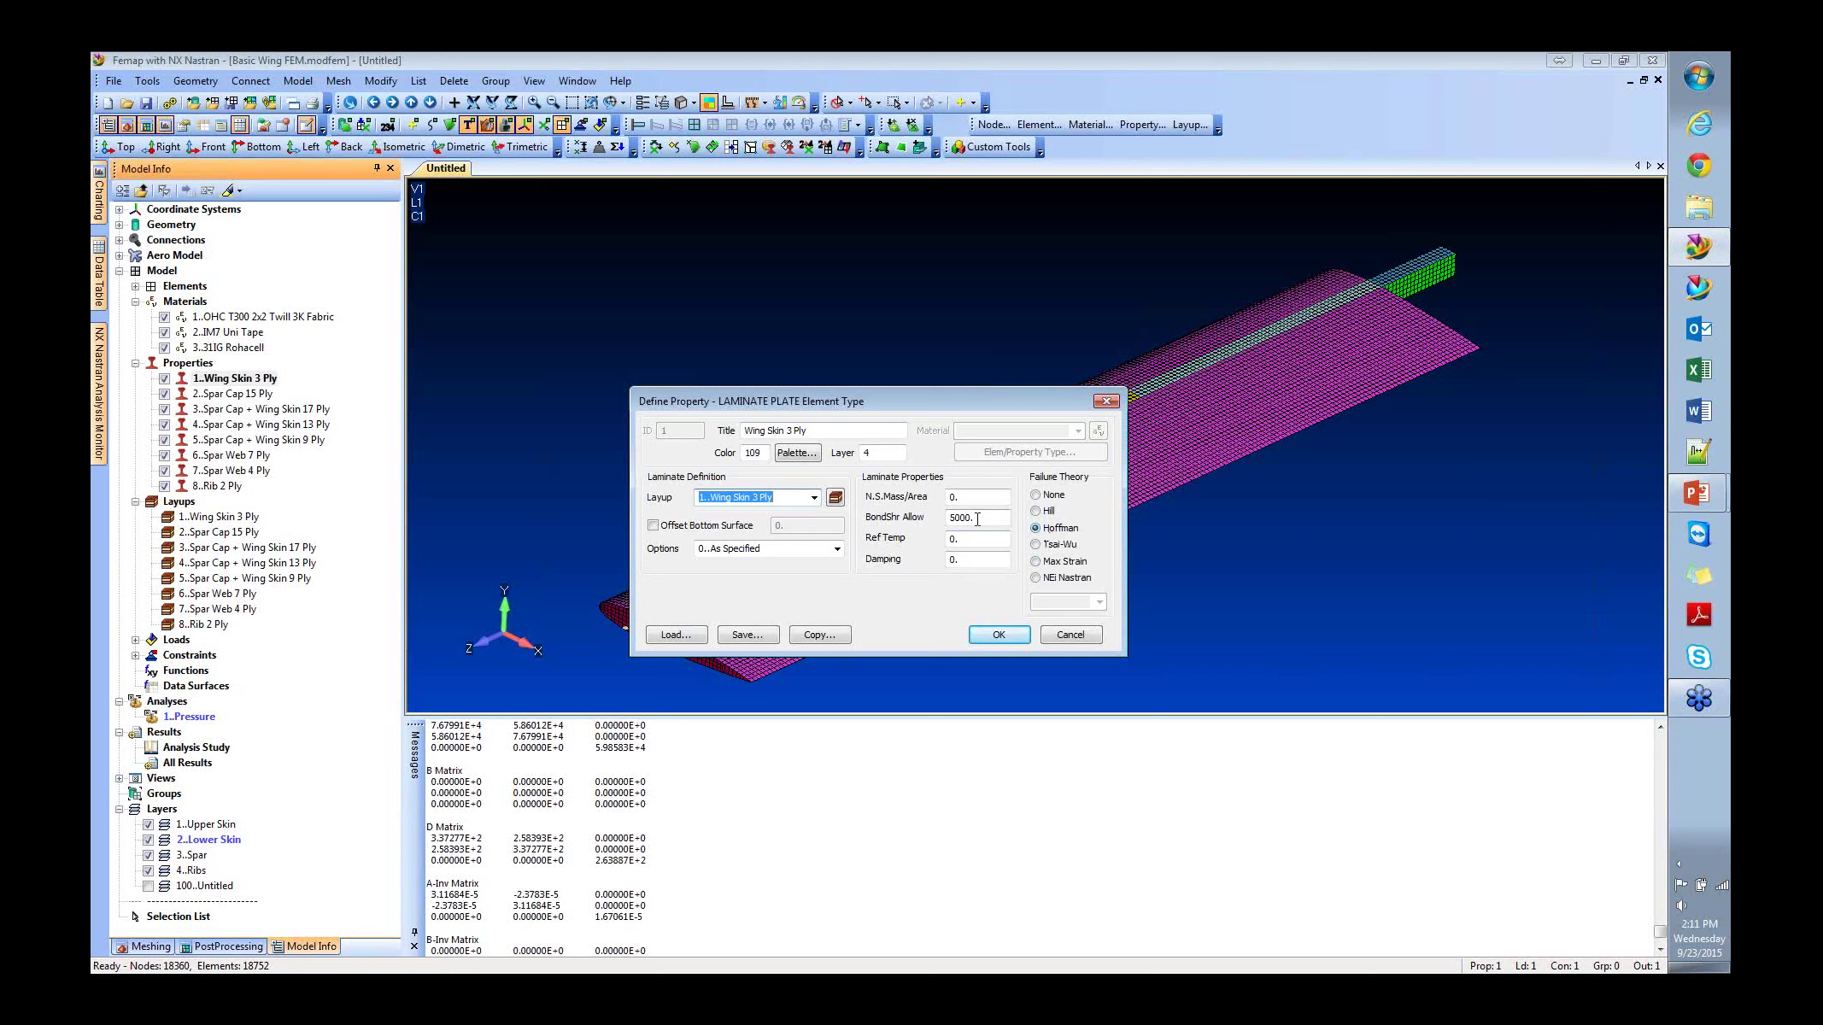
{"action": "left_click", "coordinate": [999, 635]}
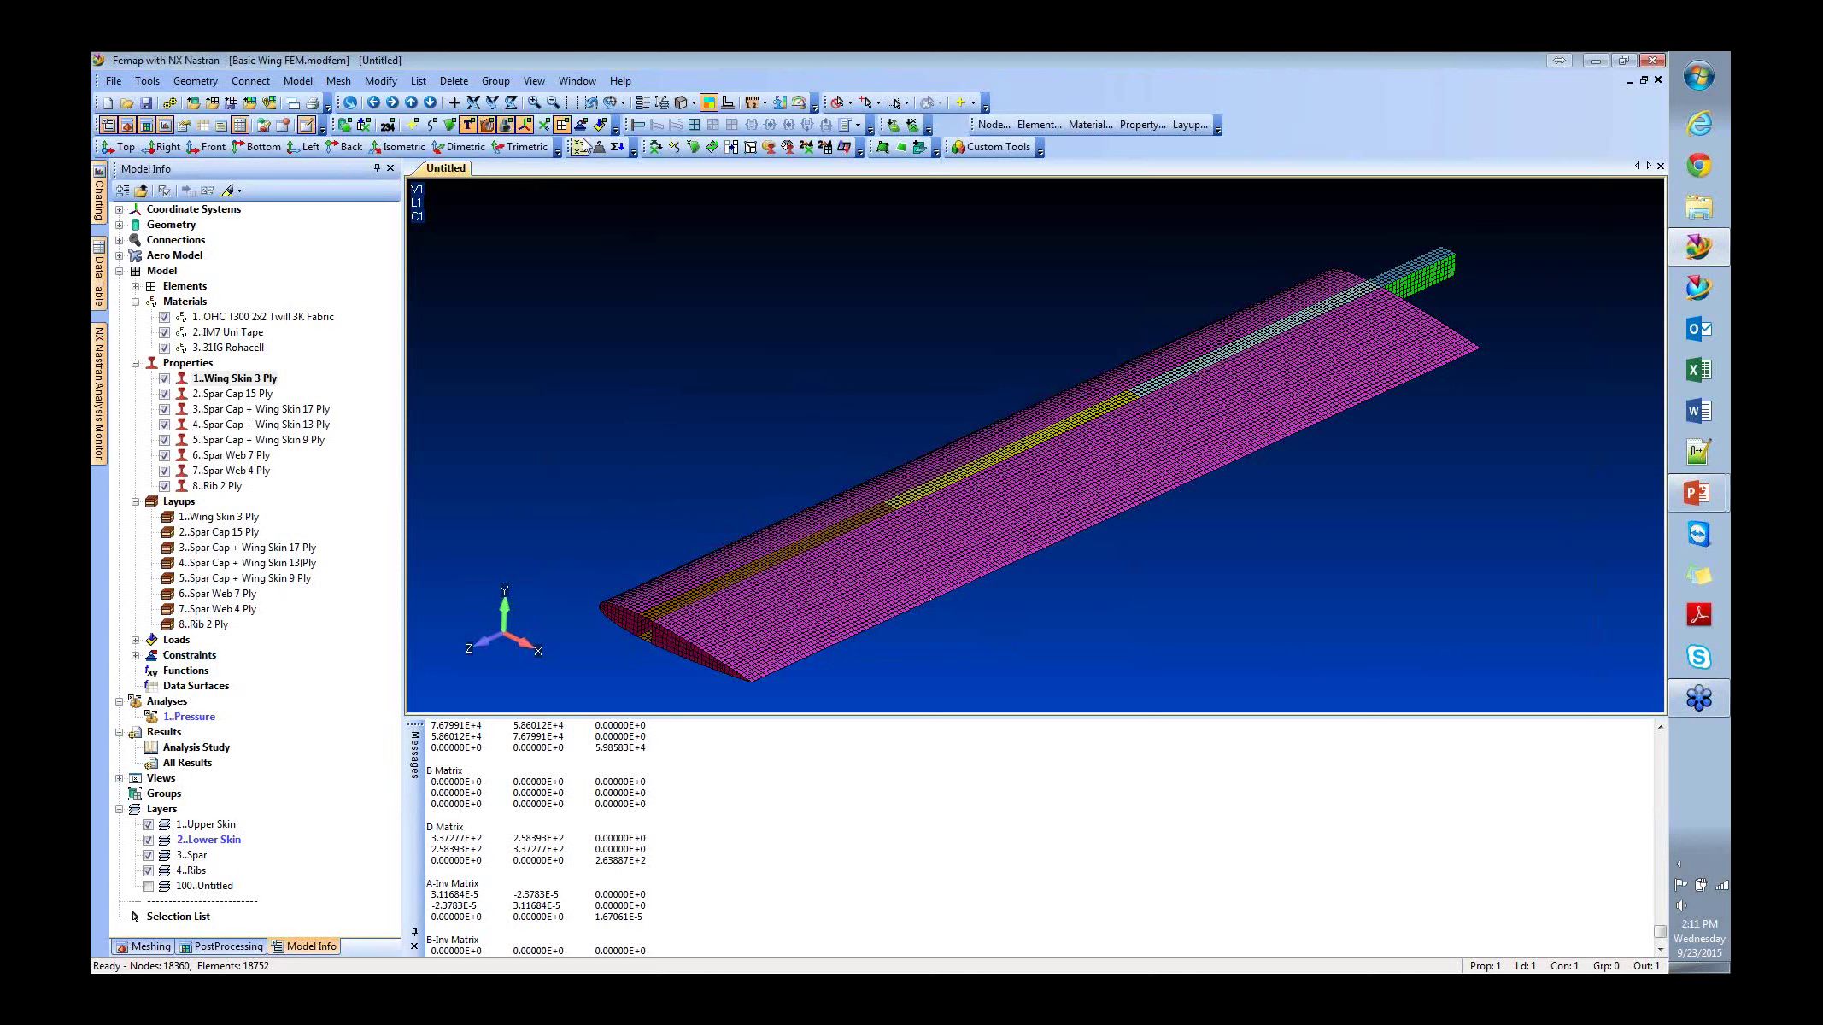
Display the model's loads and hide them again, and do the same with the constraints near the wing root.
{"action": "left_click", "coordinate": [600, 124]}
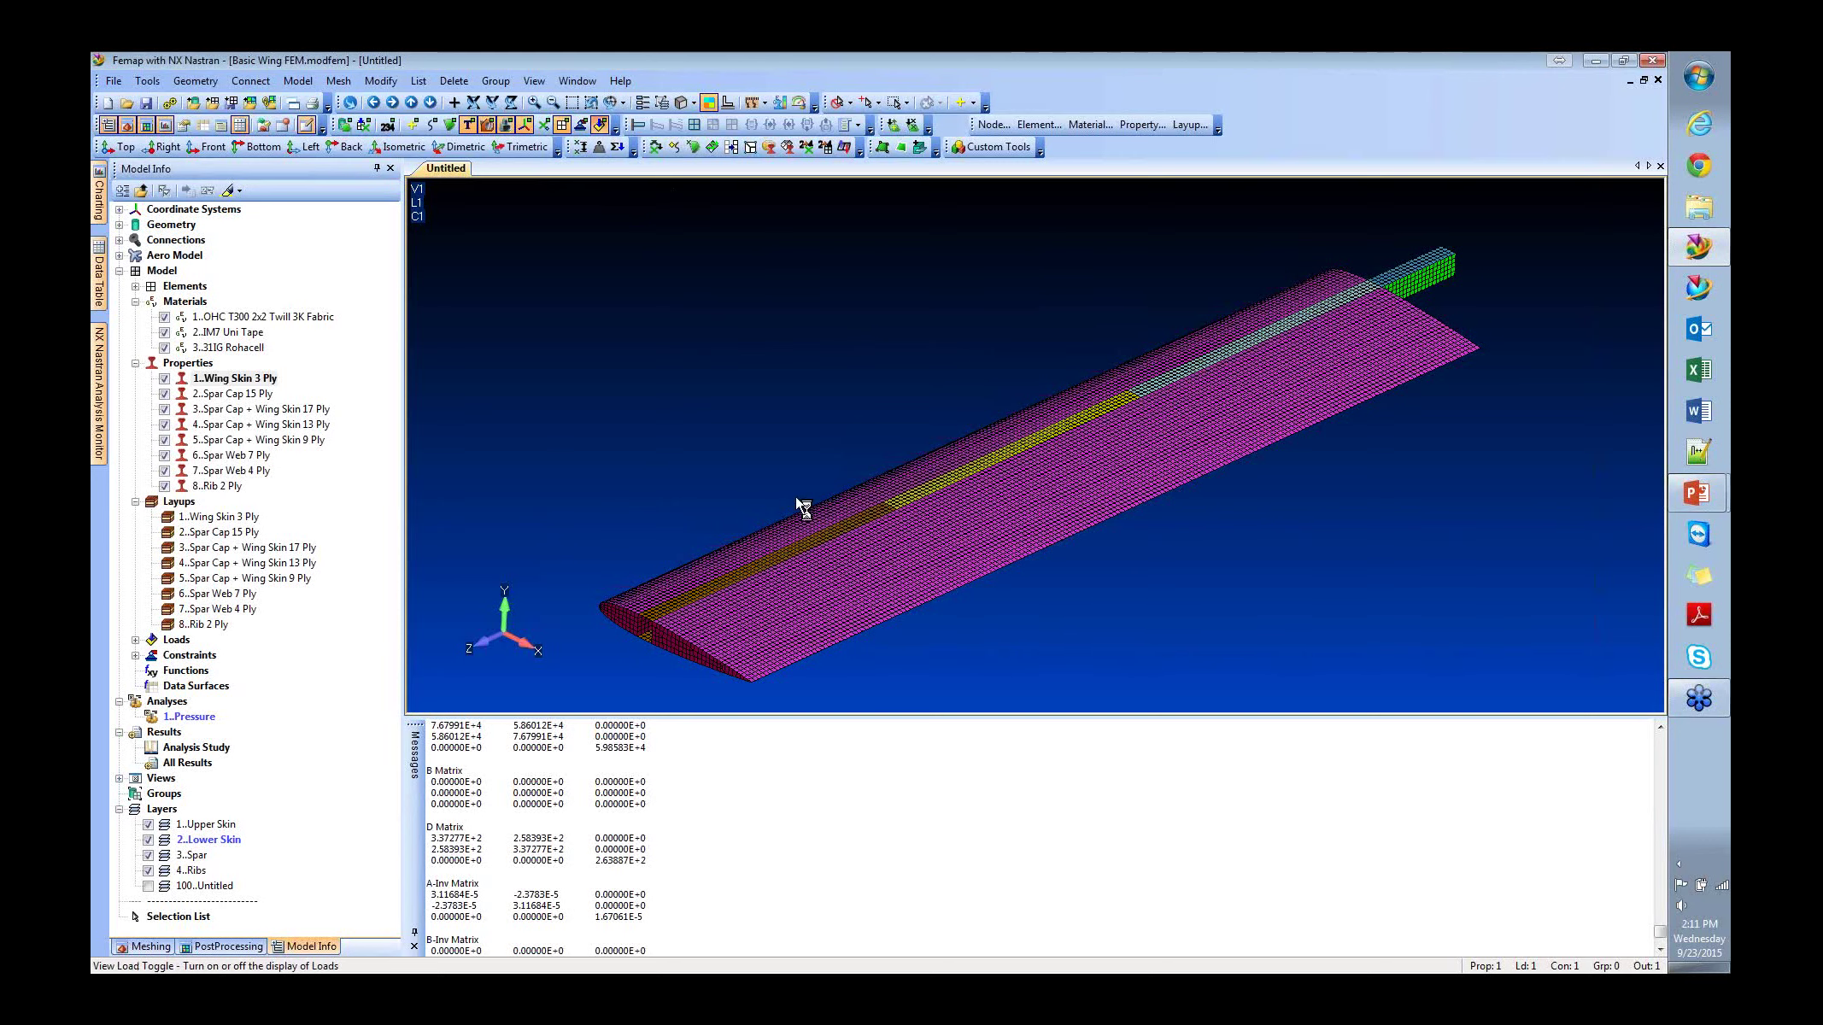
{"action": "left_click", "coordinate": [601, 124]}
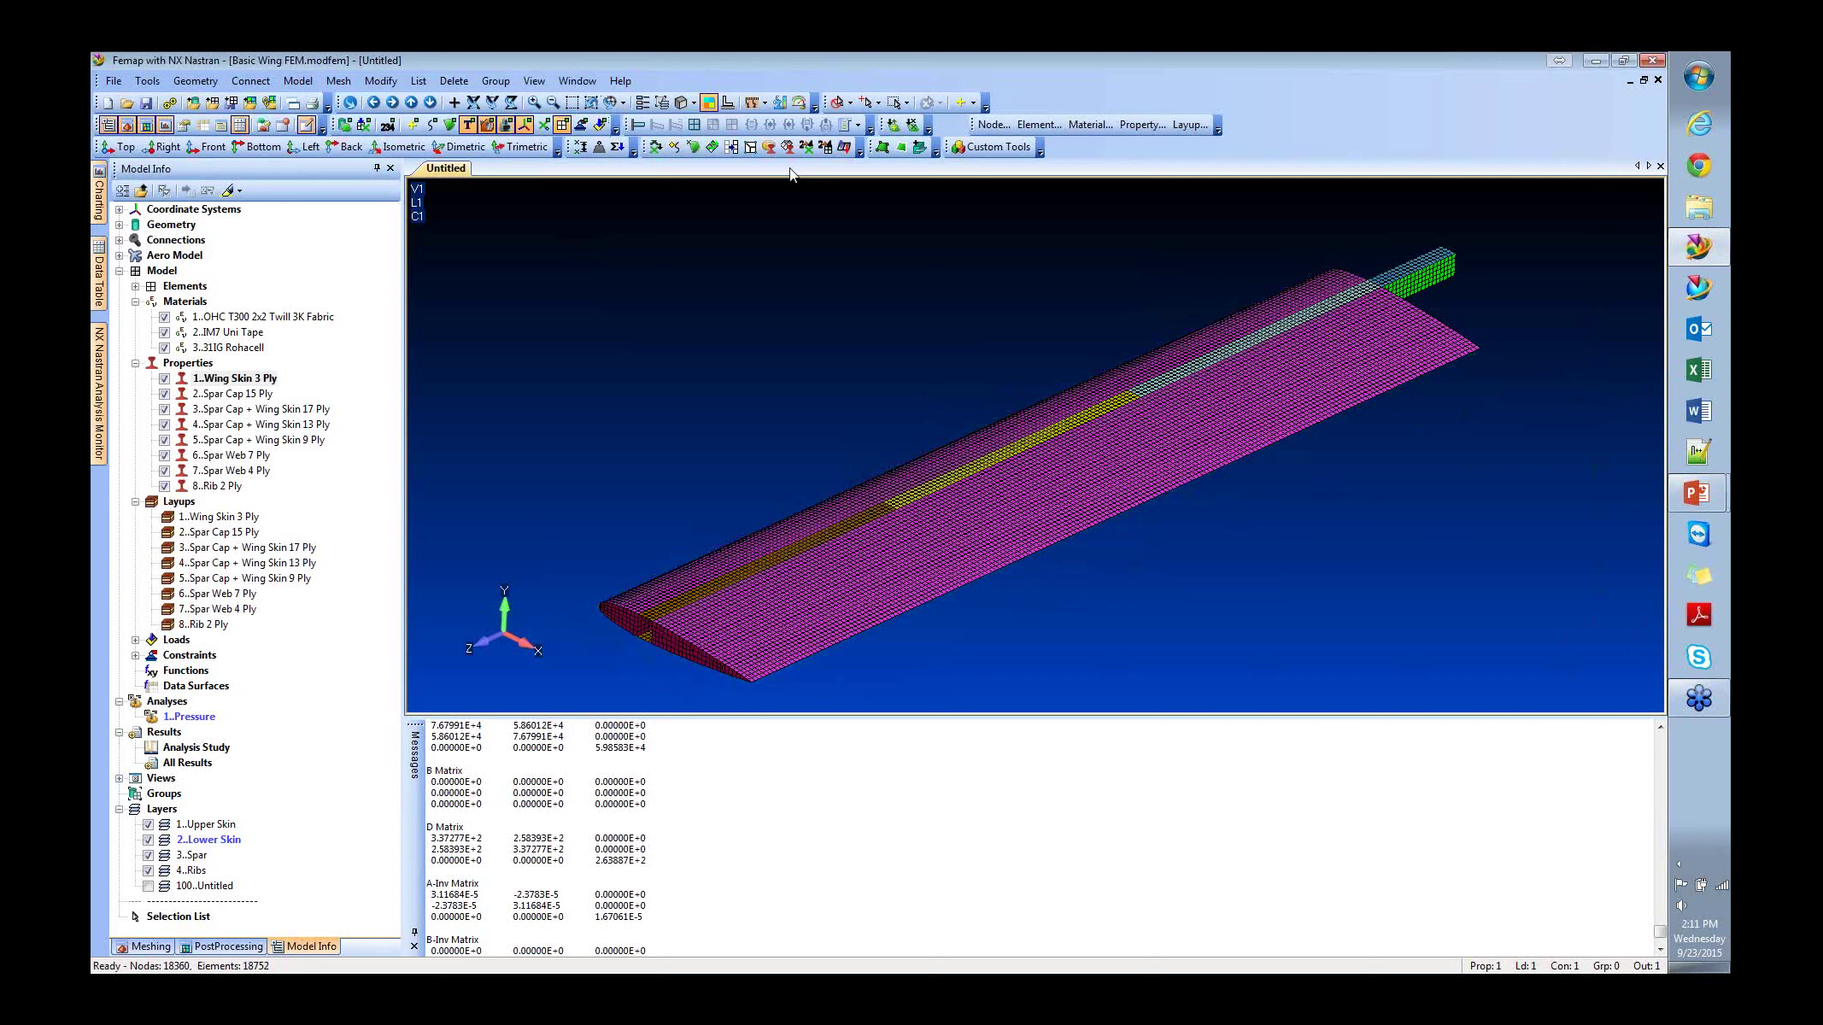
{"action": "left_click", "coordinate": [582, 125]}
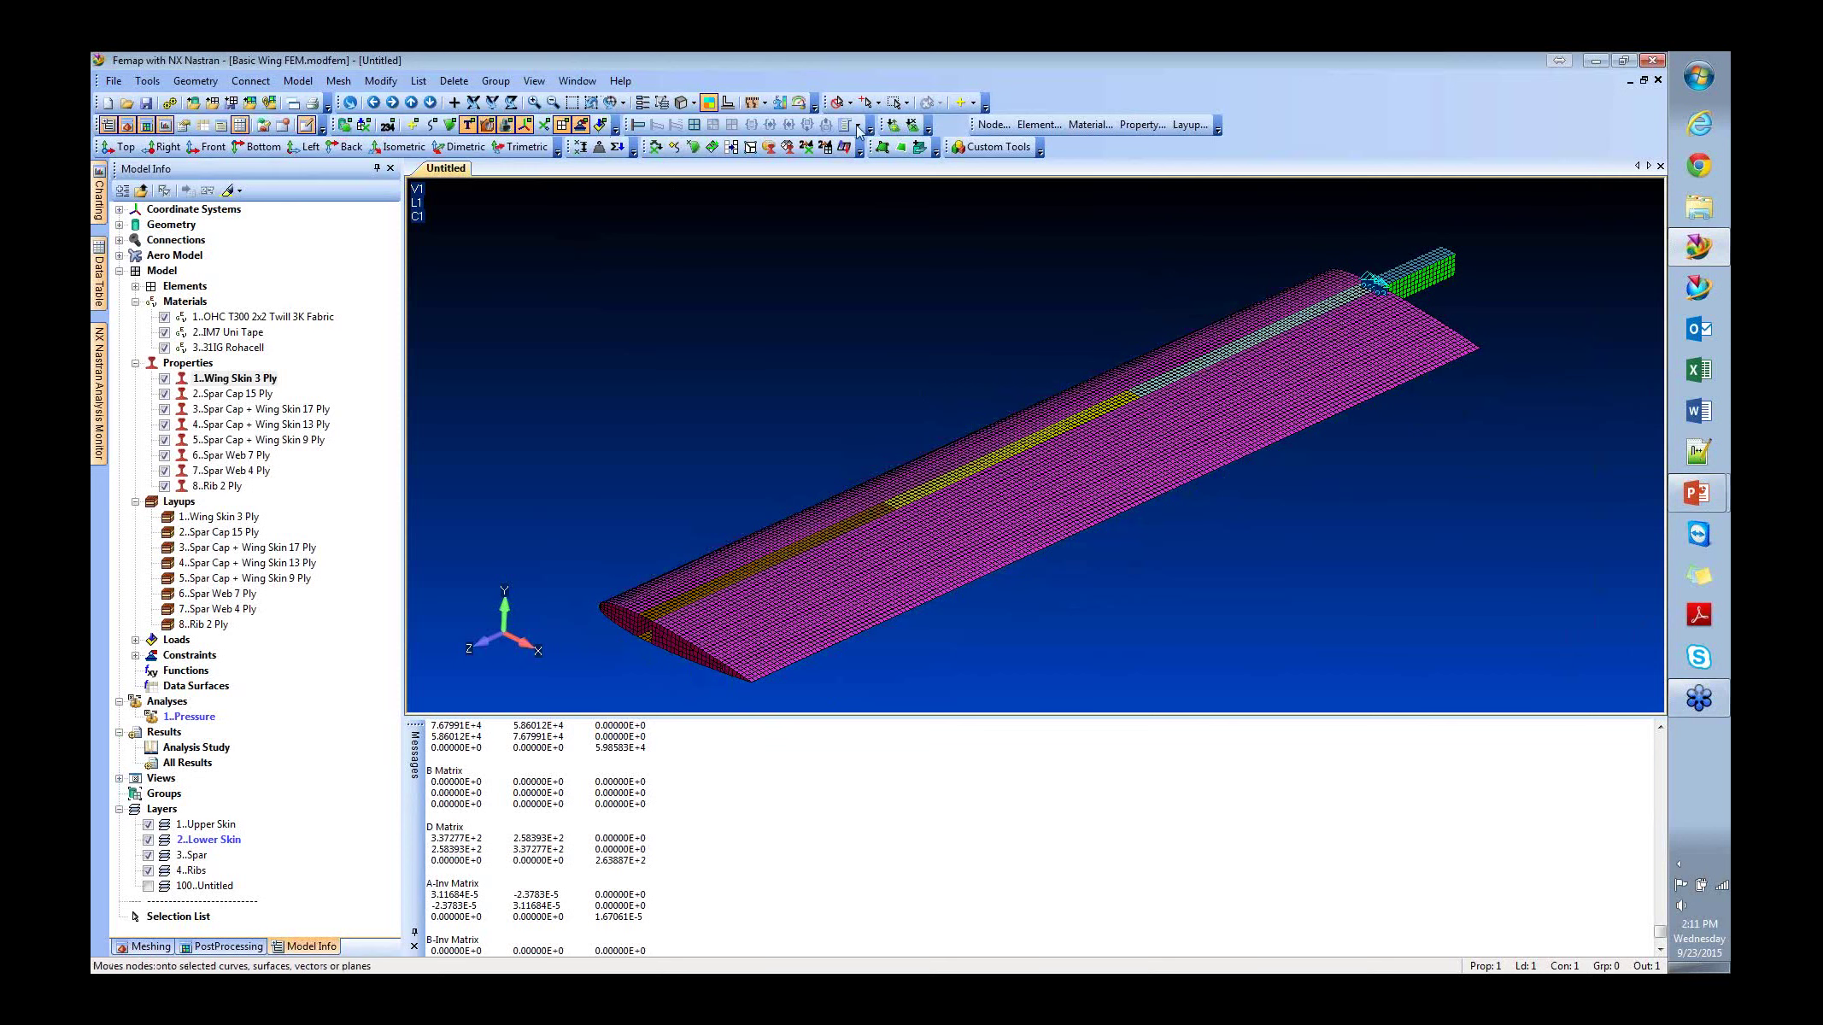
{"action": "left_click", "coordinate": [582, 125]}
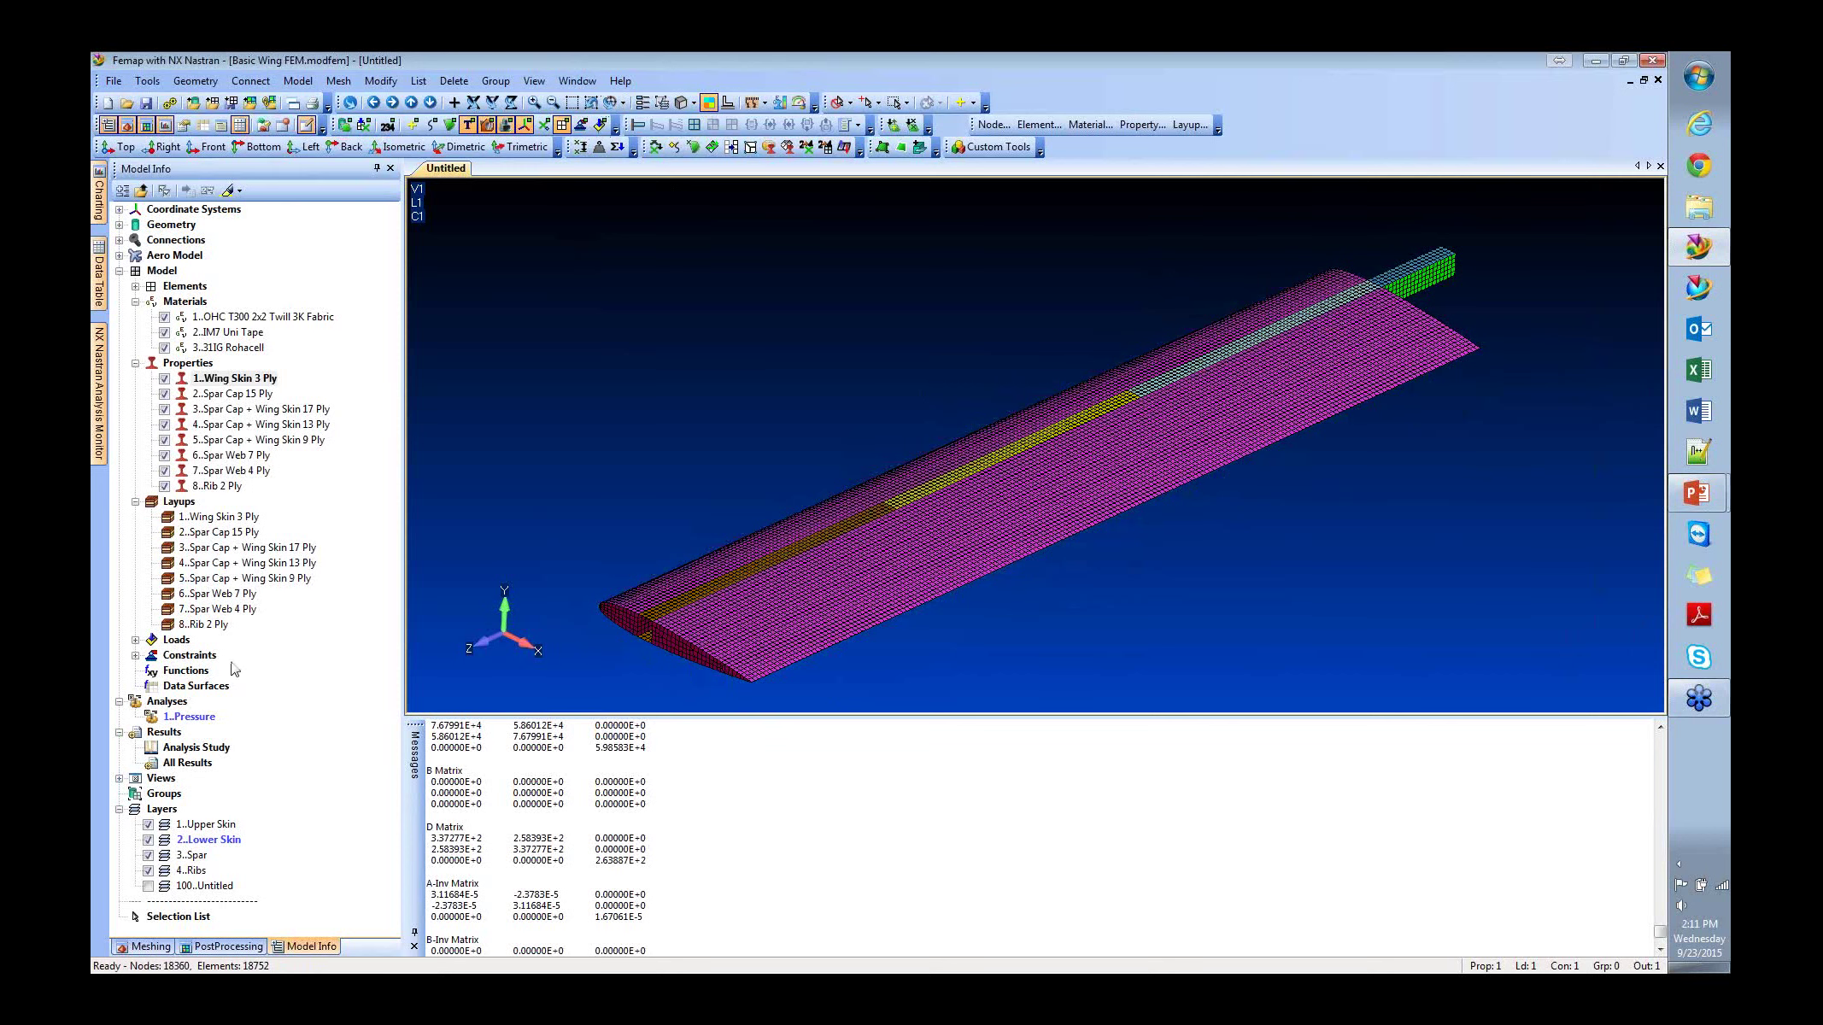
Run the Pressure analysis and activate its NX NASTRAN Case 1 output set.
{"action": "right_click", "coordinate": [186, 722]}
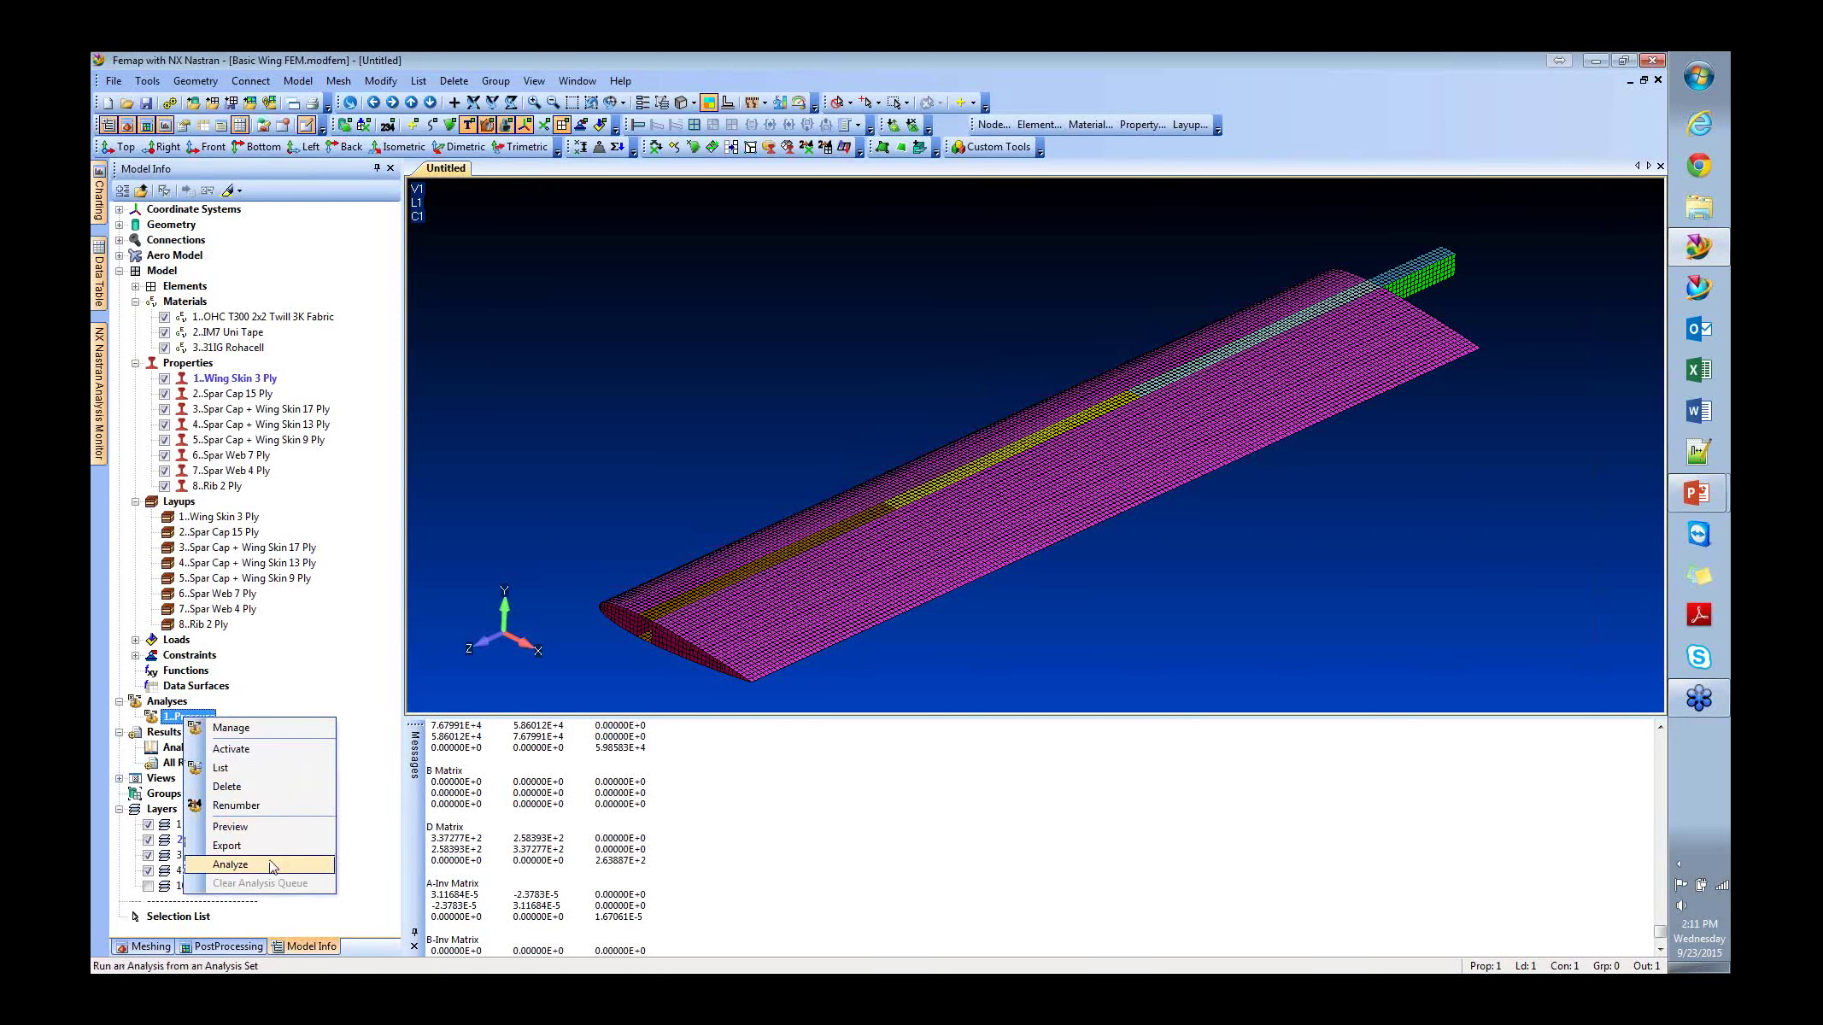
{"action": "left_click", "coordinate": [272, 867]}
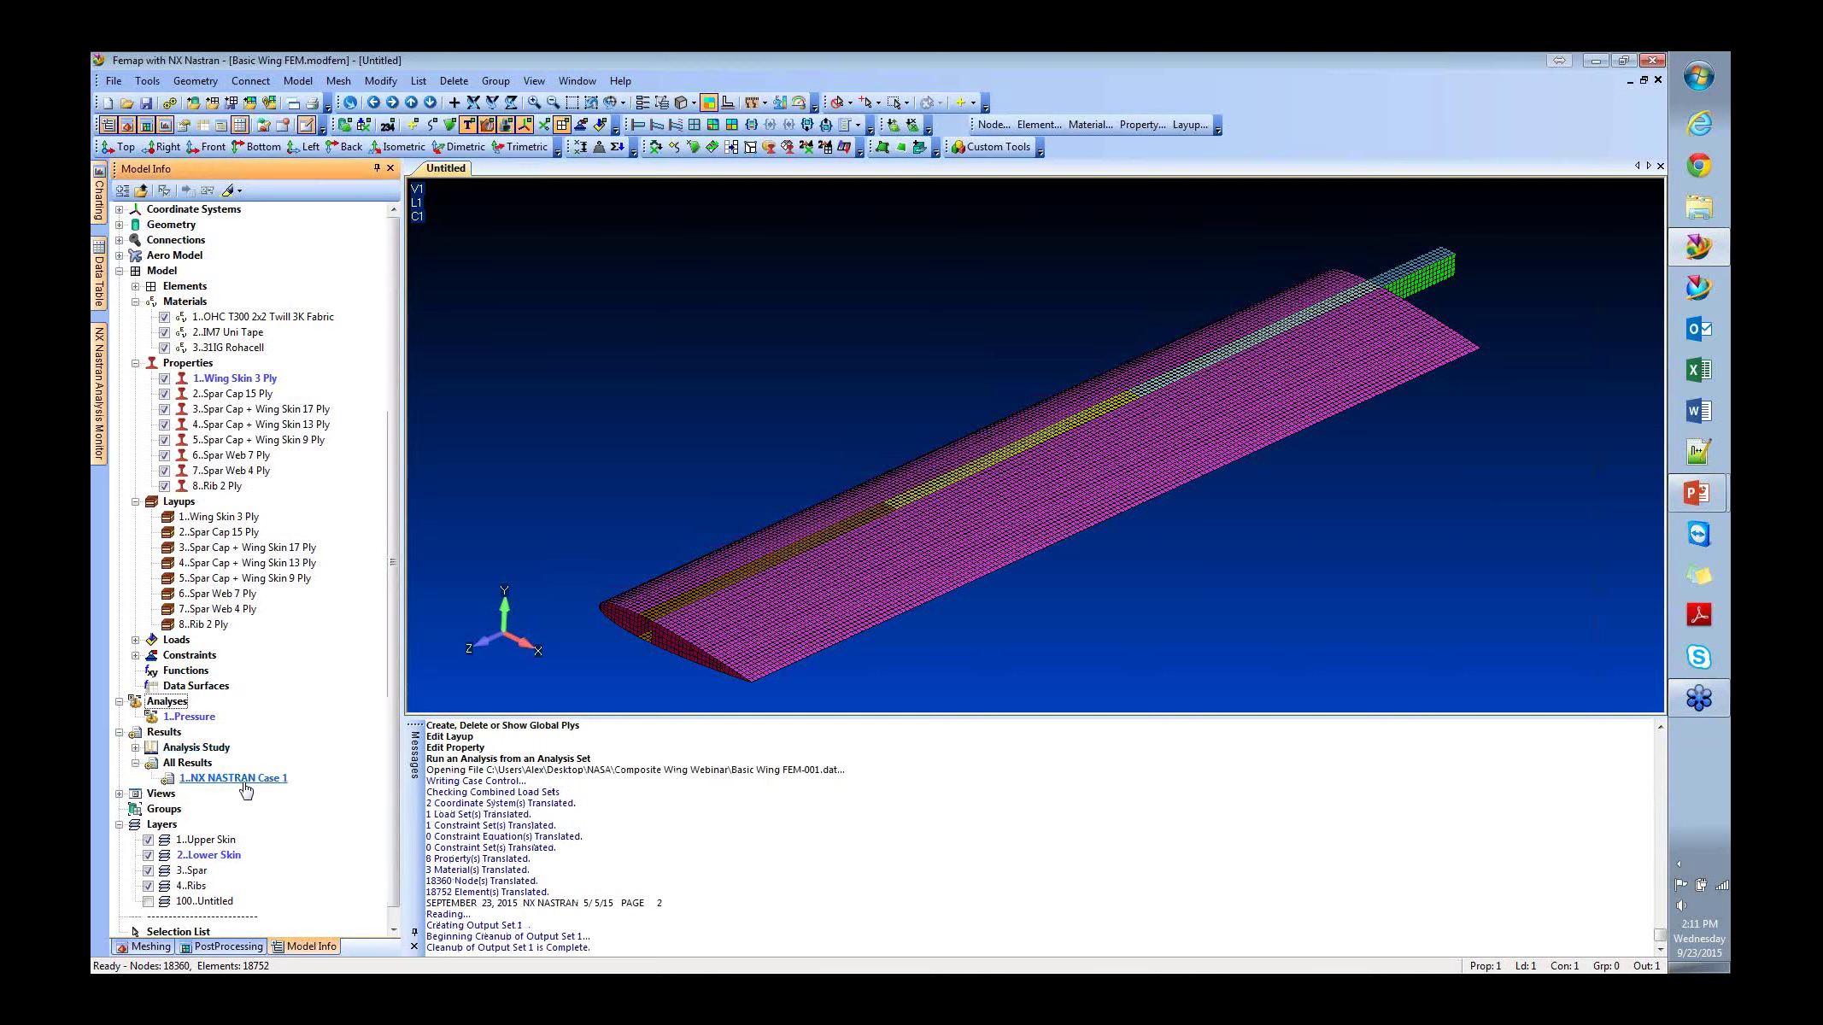
{"action": "left_click", "coordinate": [229, 946]}
{"action": "left_click", "coordinate": [311, 947]}
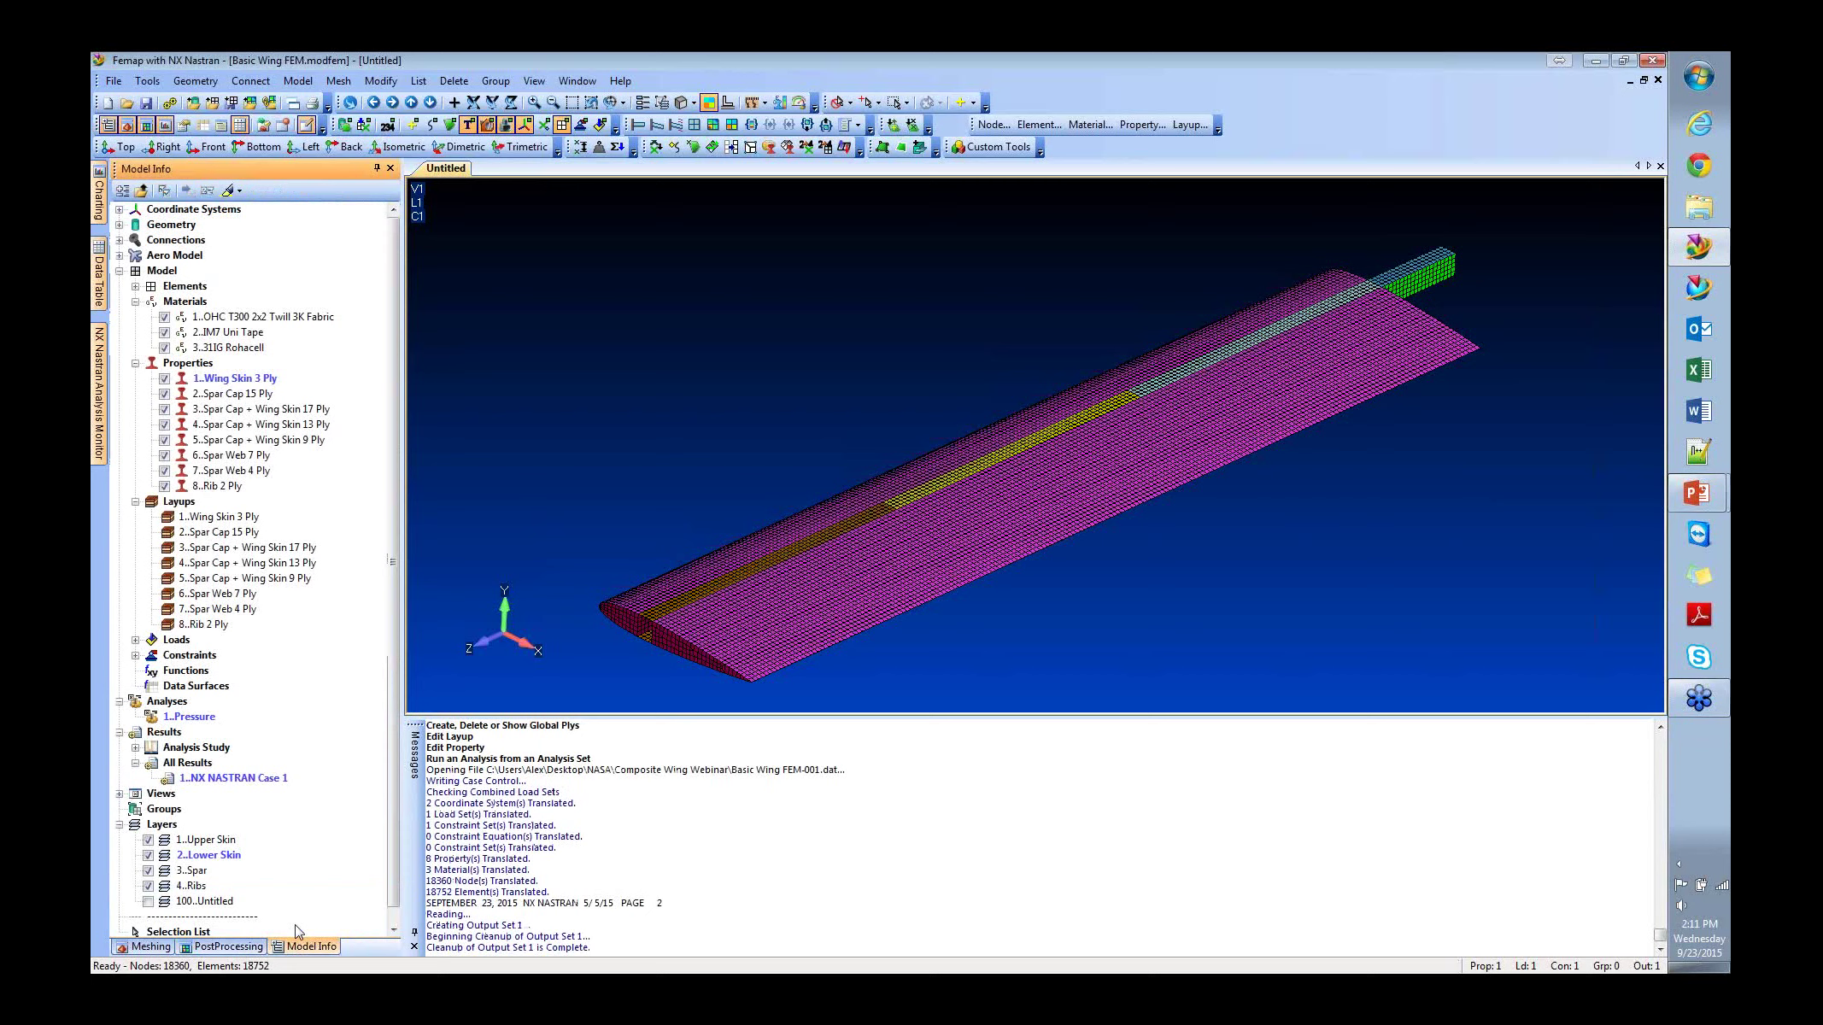
{"action": "double_click", "coordinate": [202, 780]}
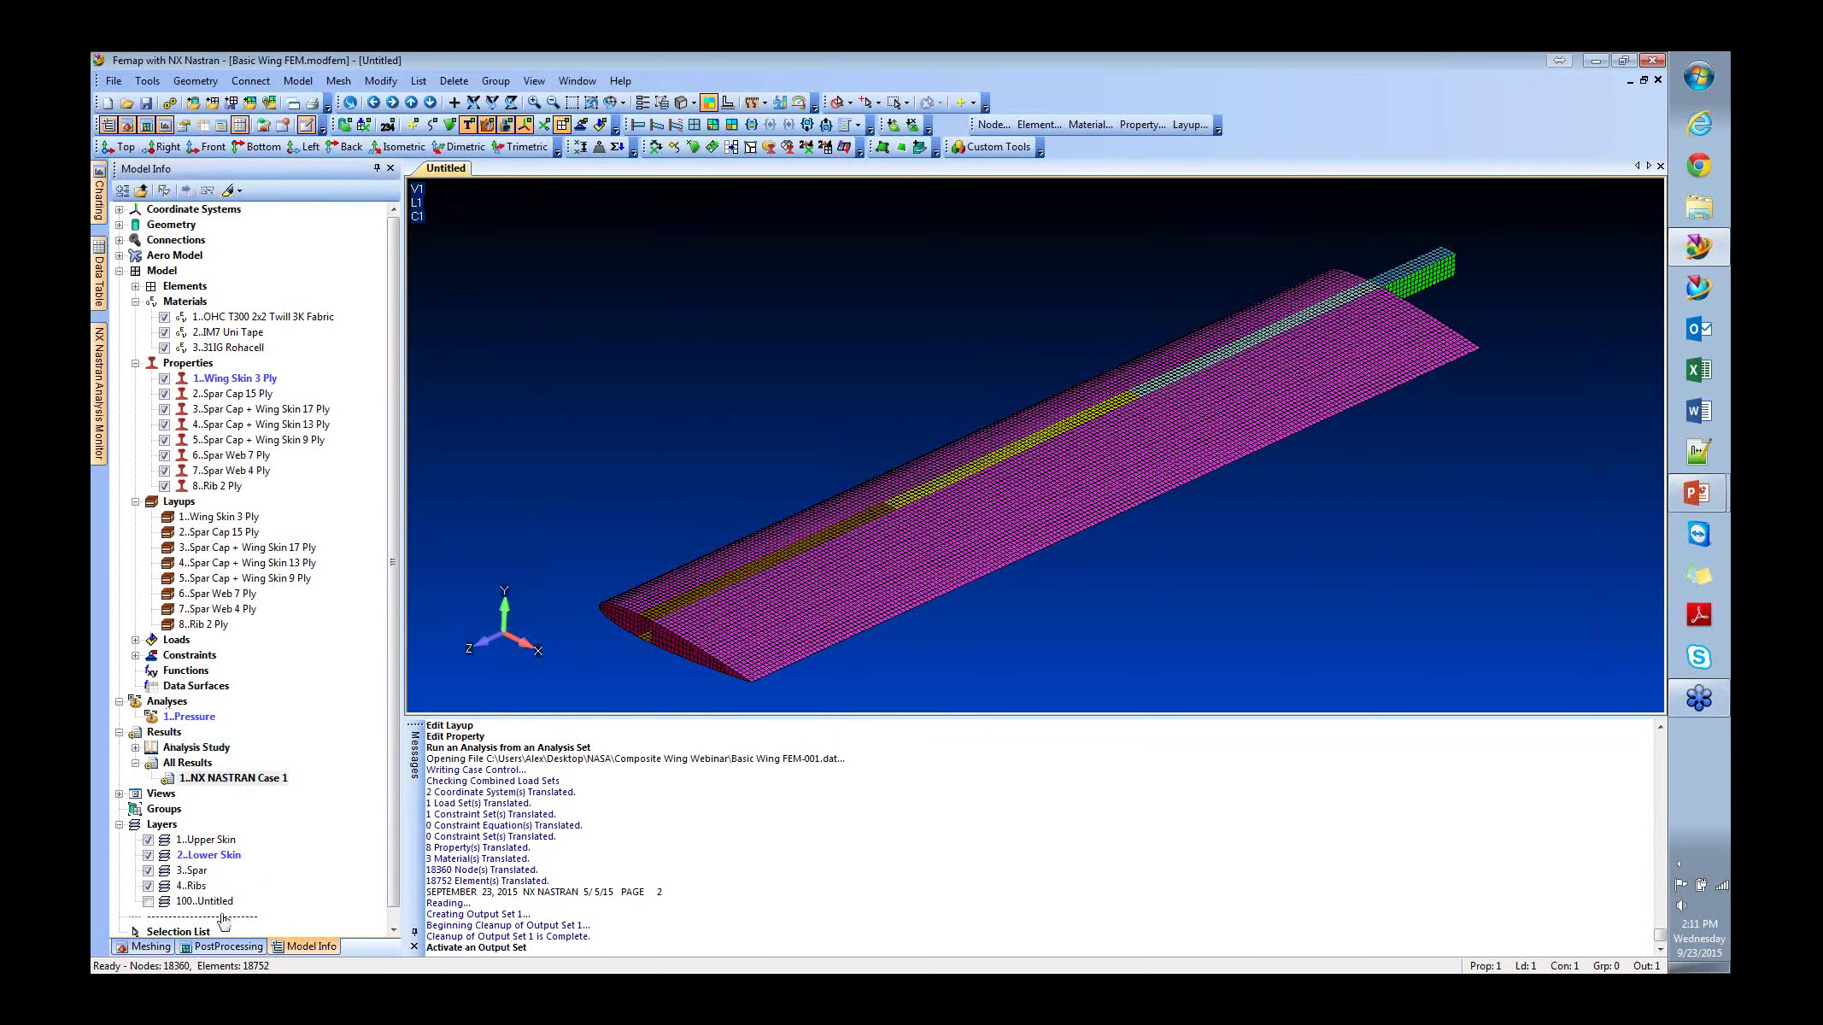
Contour the wing with the 6060 Laminate Max Failure Index output vector.
{"action": "left_click", "coordinate": [225, 946]}
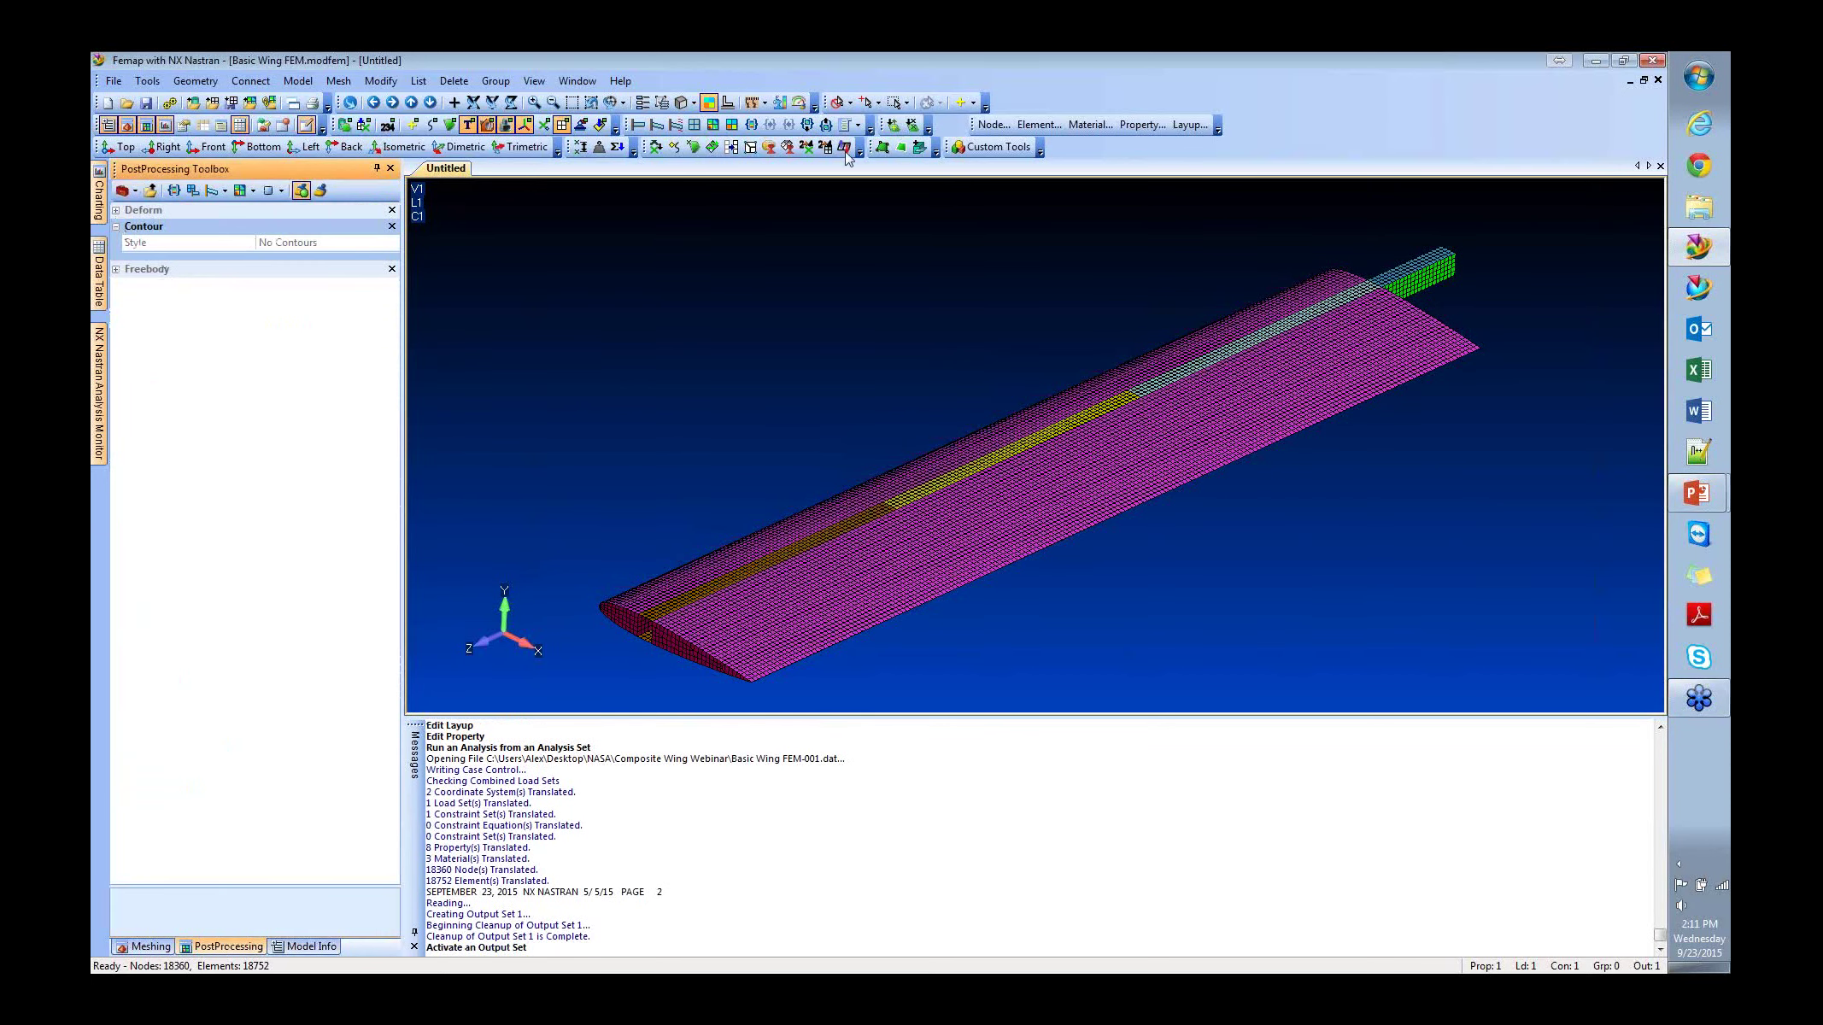
{"action": "left_click", "coordinate": [719, 127]}
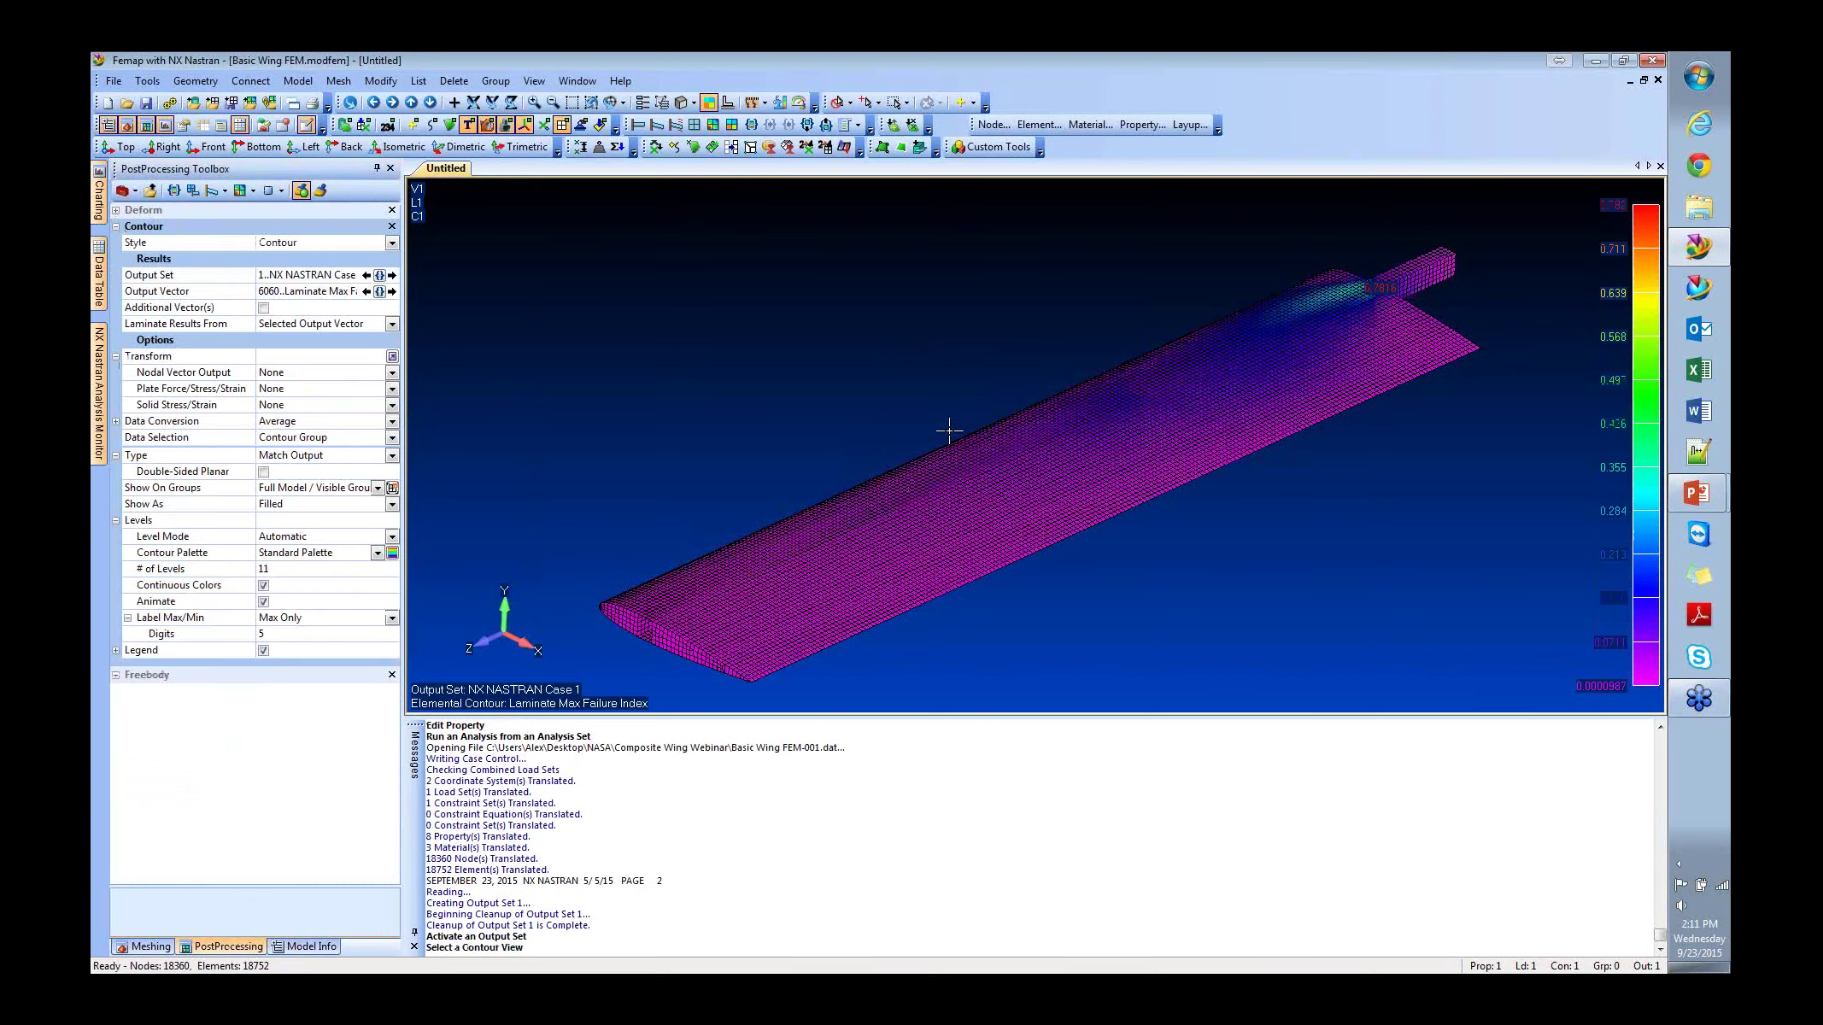
{"action": "left_click", "coordinate": [380, 292]}
{"action": "left_click", "coordinate": [380, 292]}
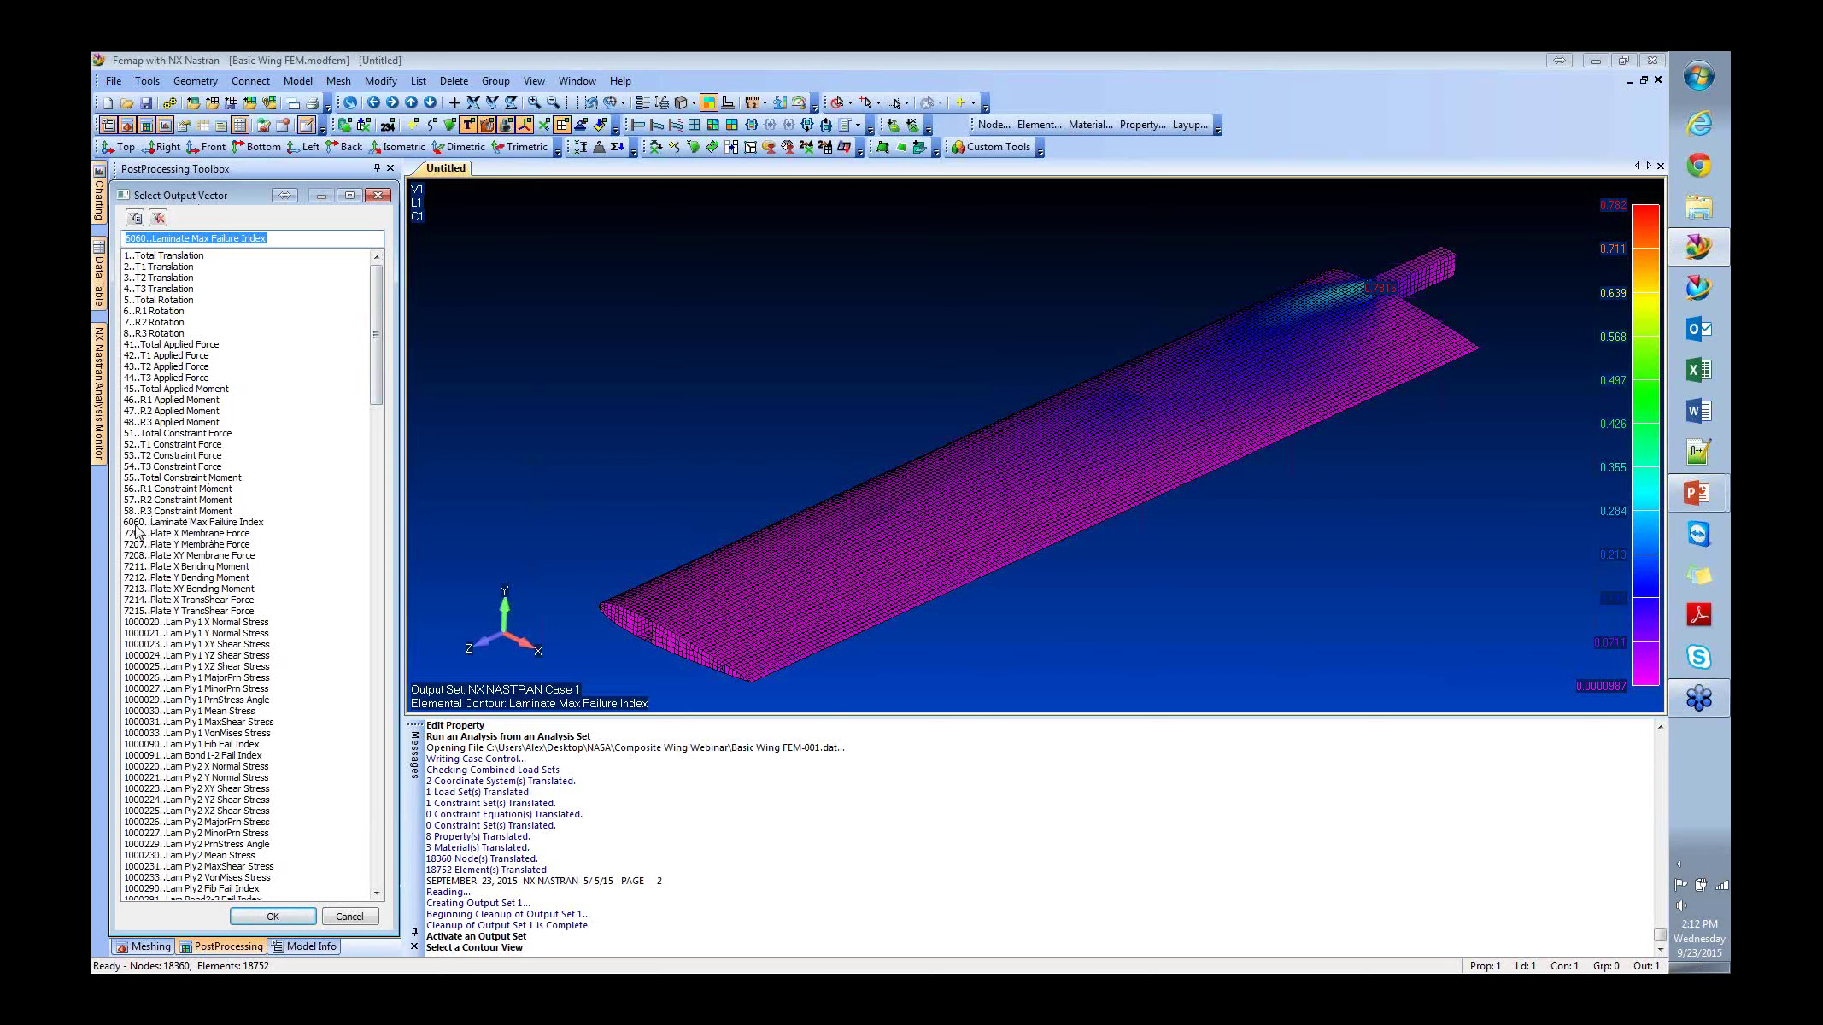
{"action": "double_click", "coordinate": [202, 523]}
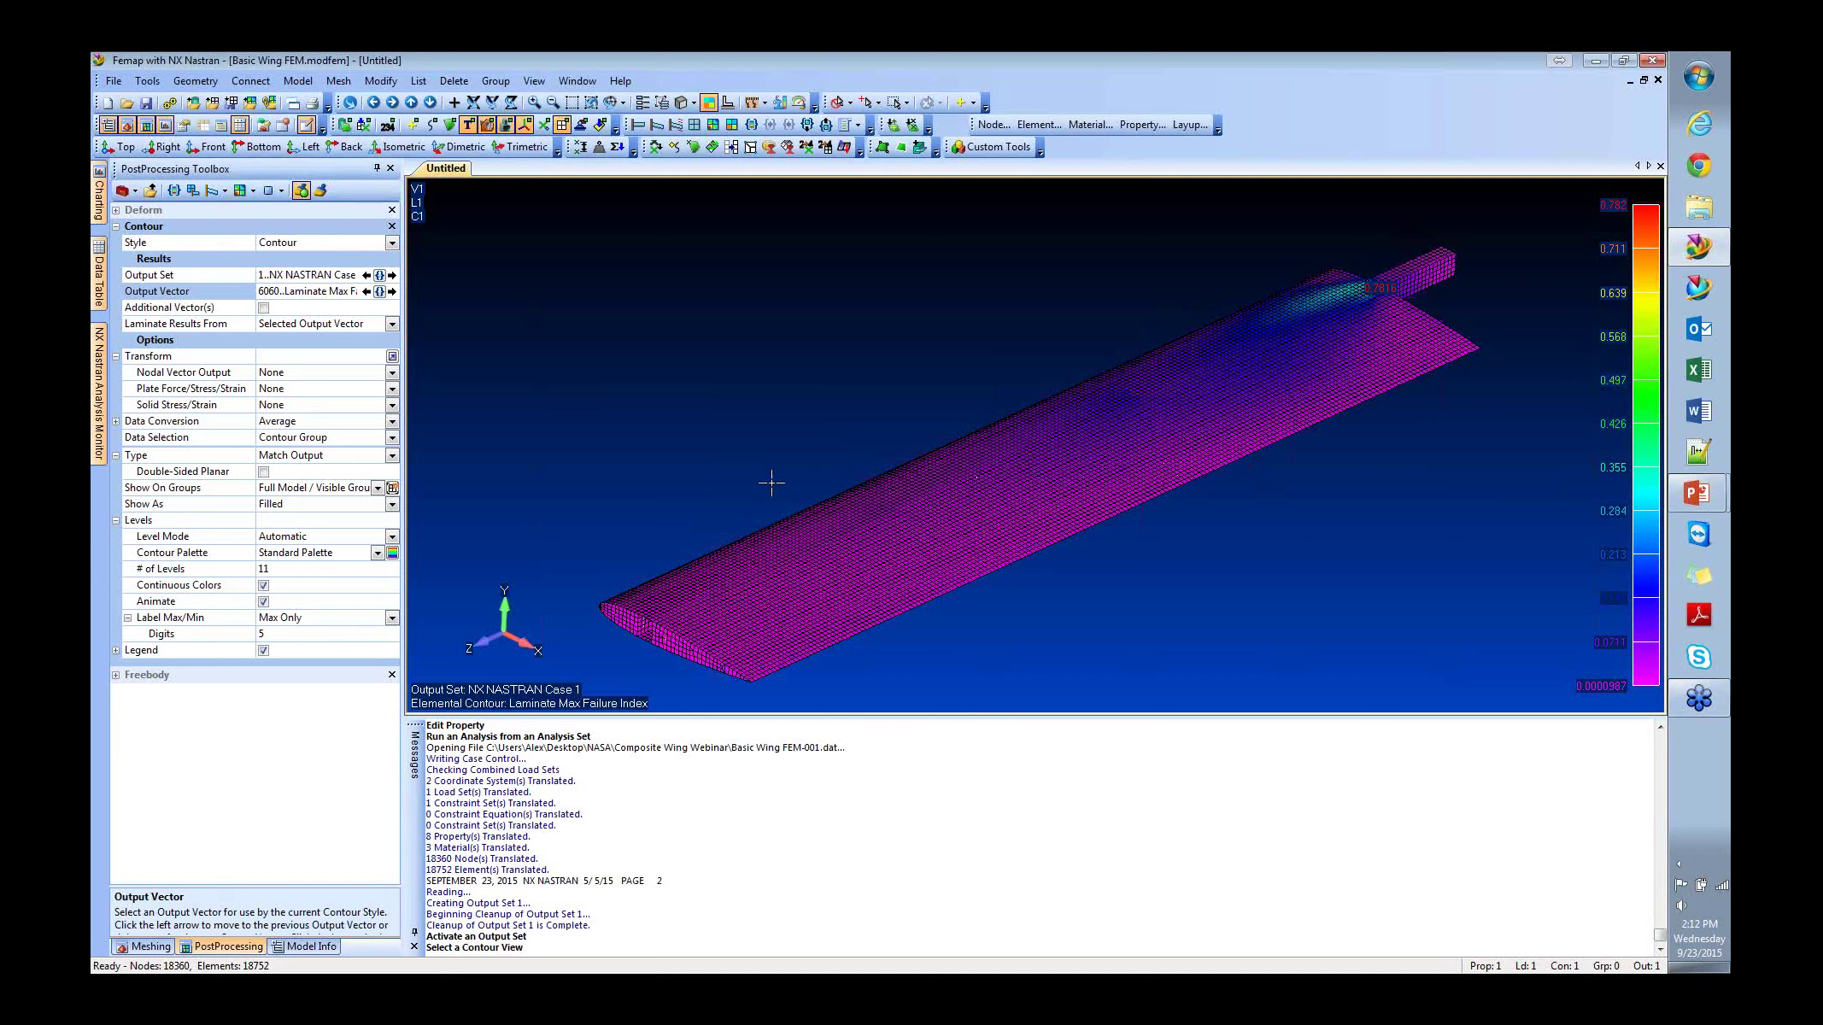
Contour the 1000090 Lam Ply1 Fib Fail Index on the wing.
{"action": "left_click", "coordinate": [380, 291]}
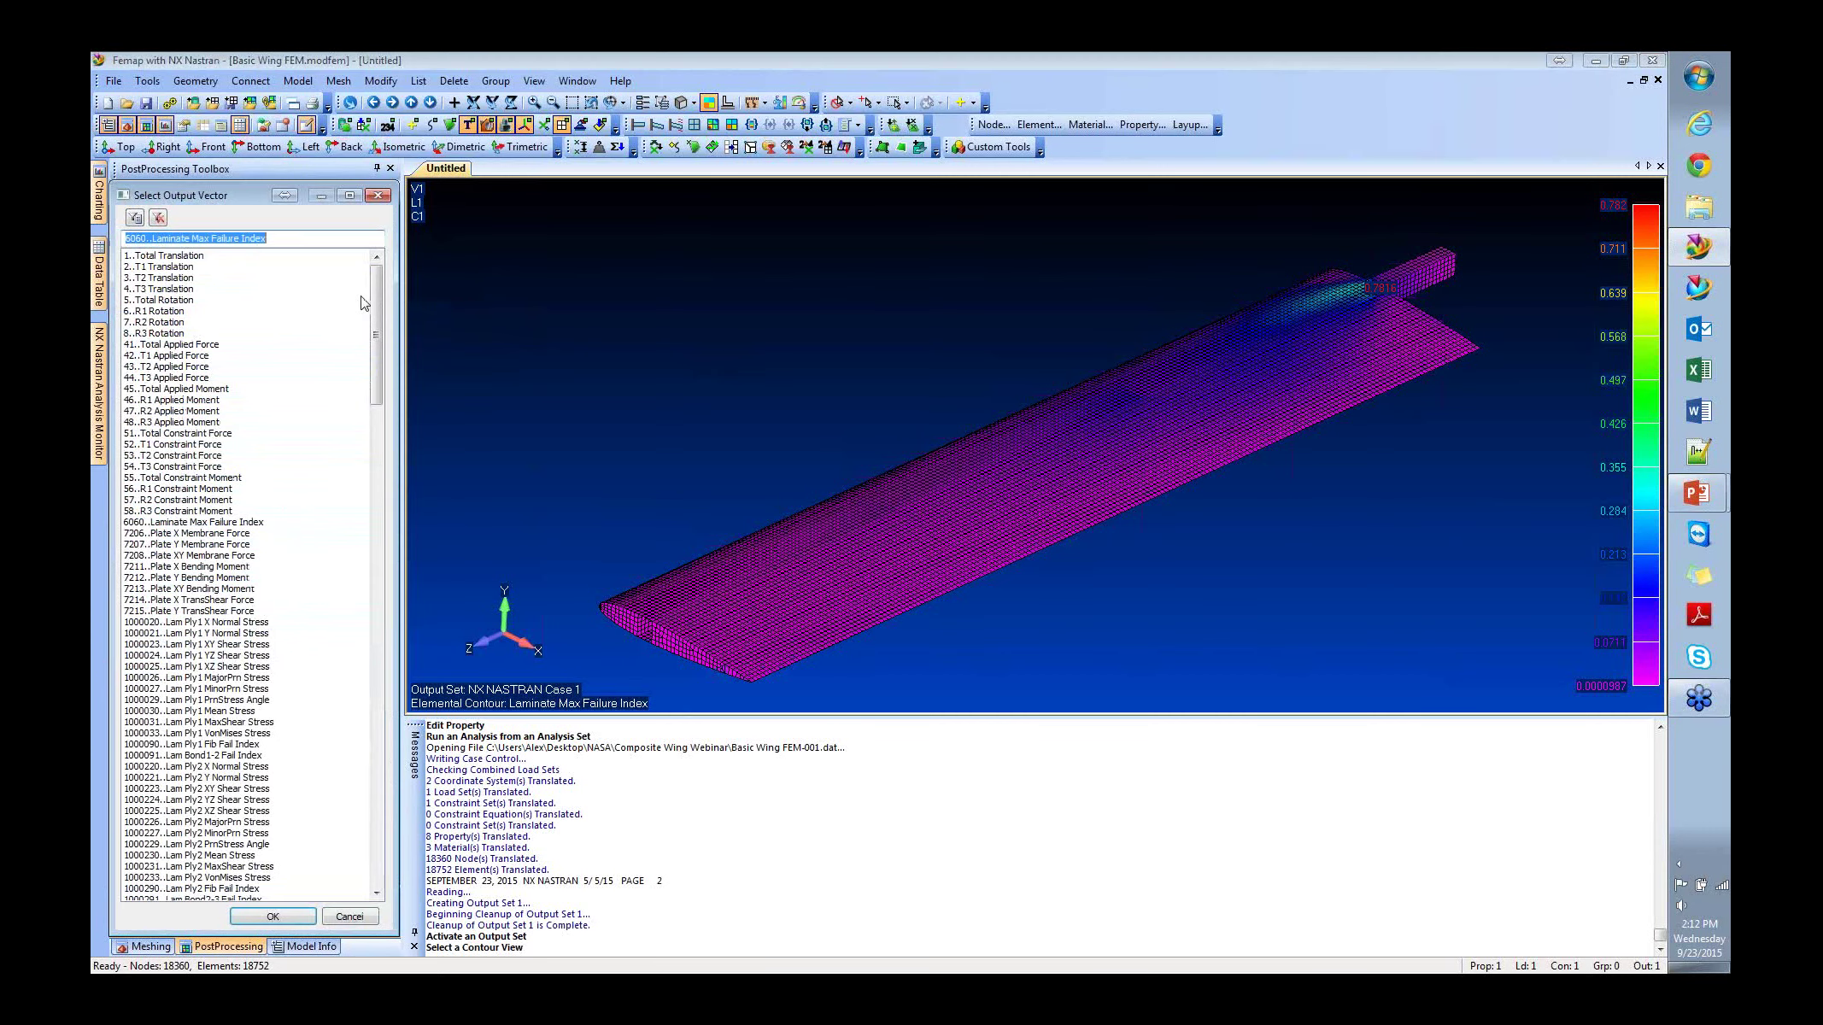
{"action": "left_click_drag", "start_coordinate": [377, 357], "coordinate": [363, 408]}
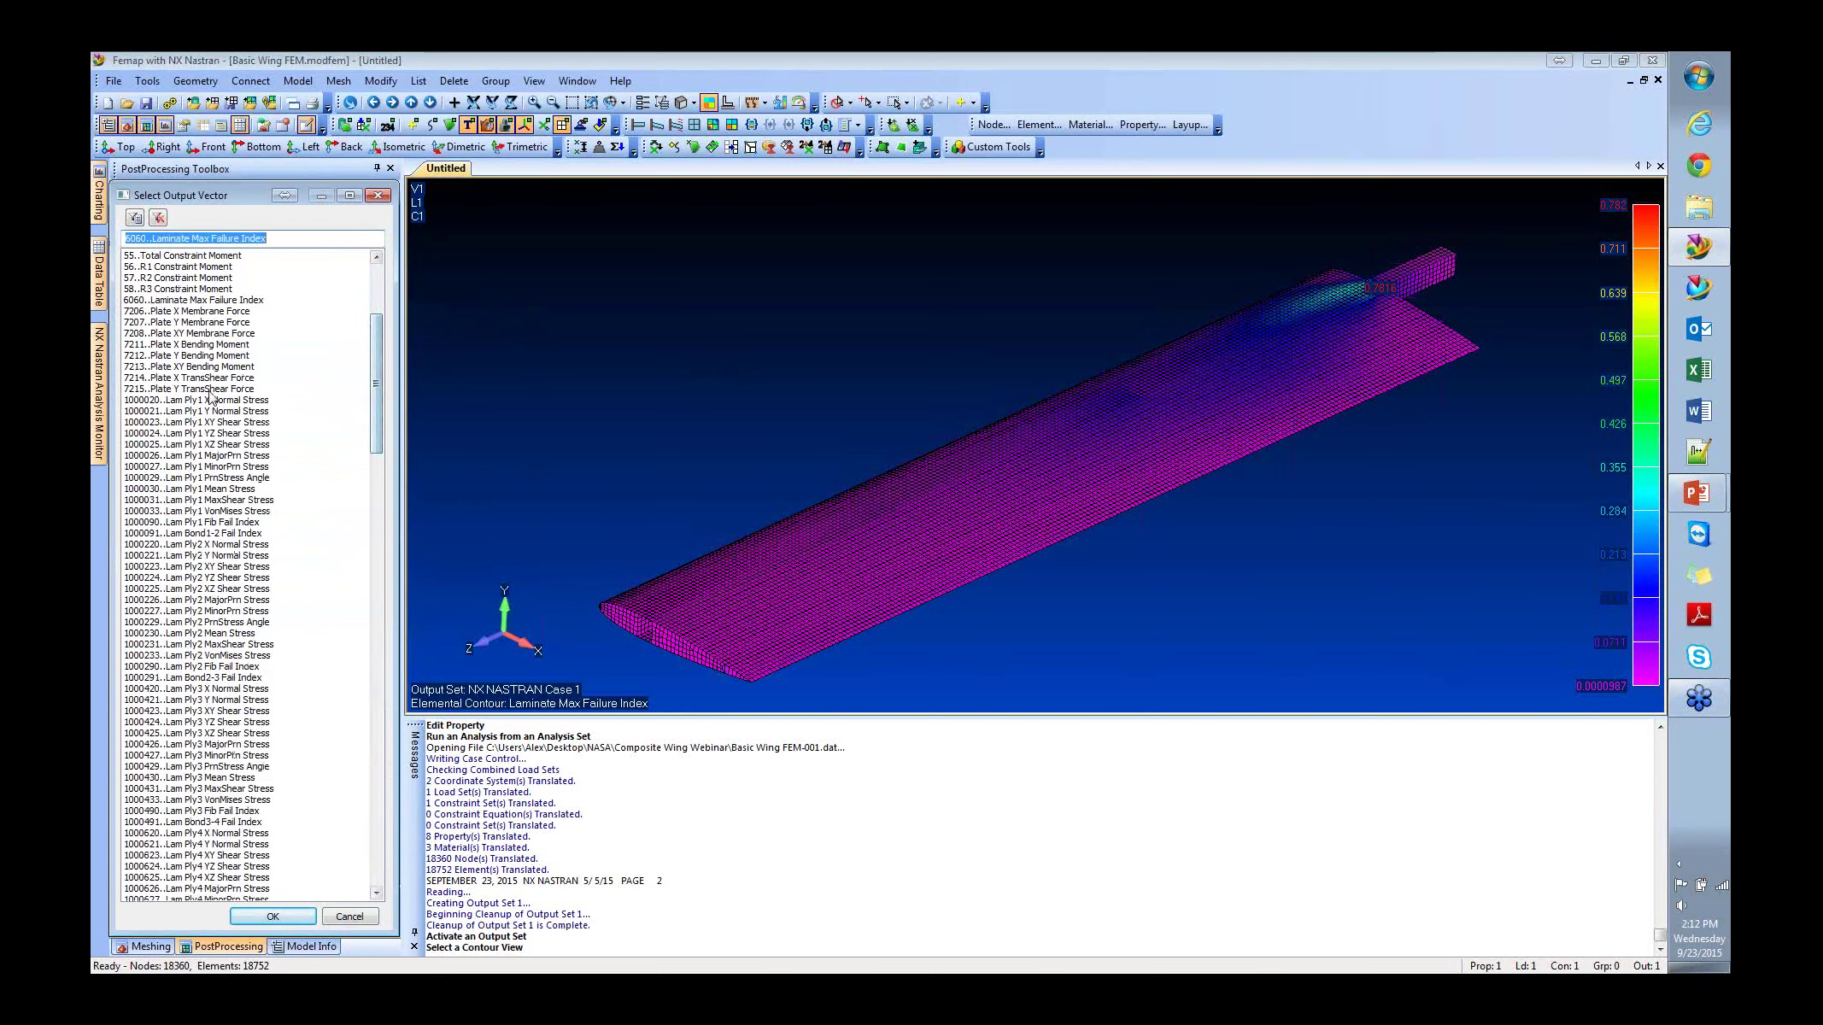
{"action": "double_click", "coordinate": [228, 525]}
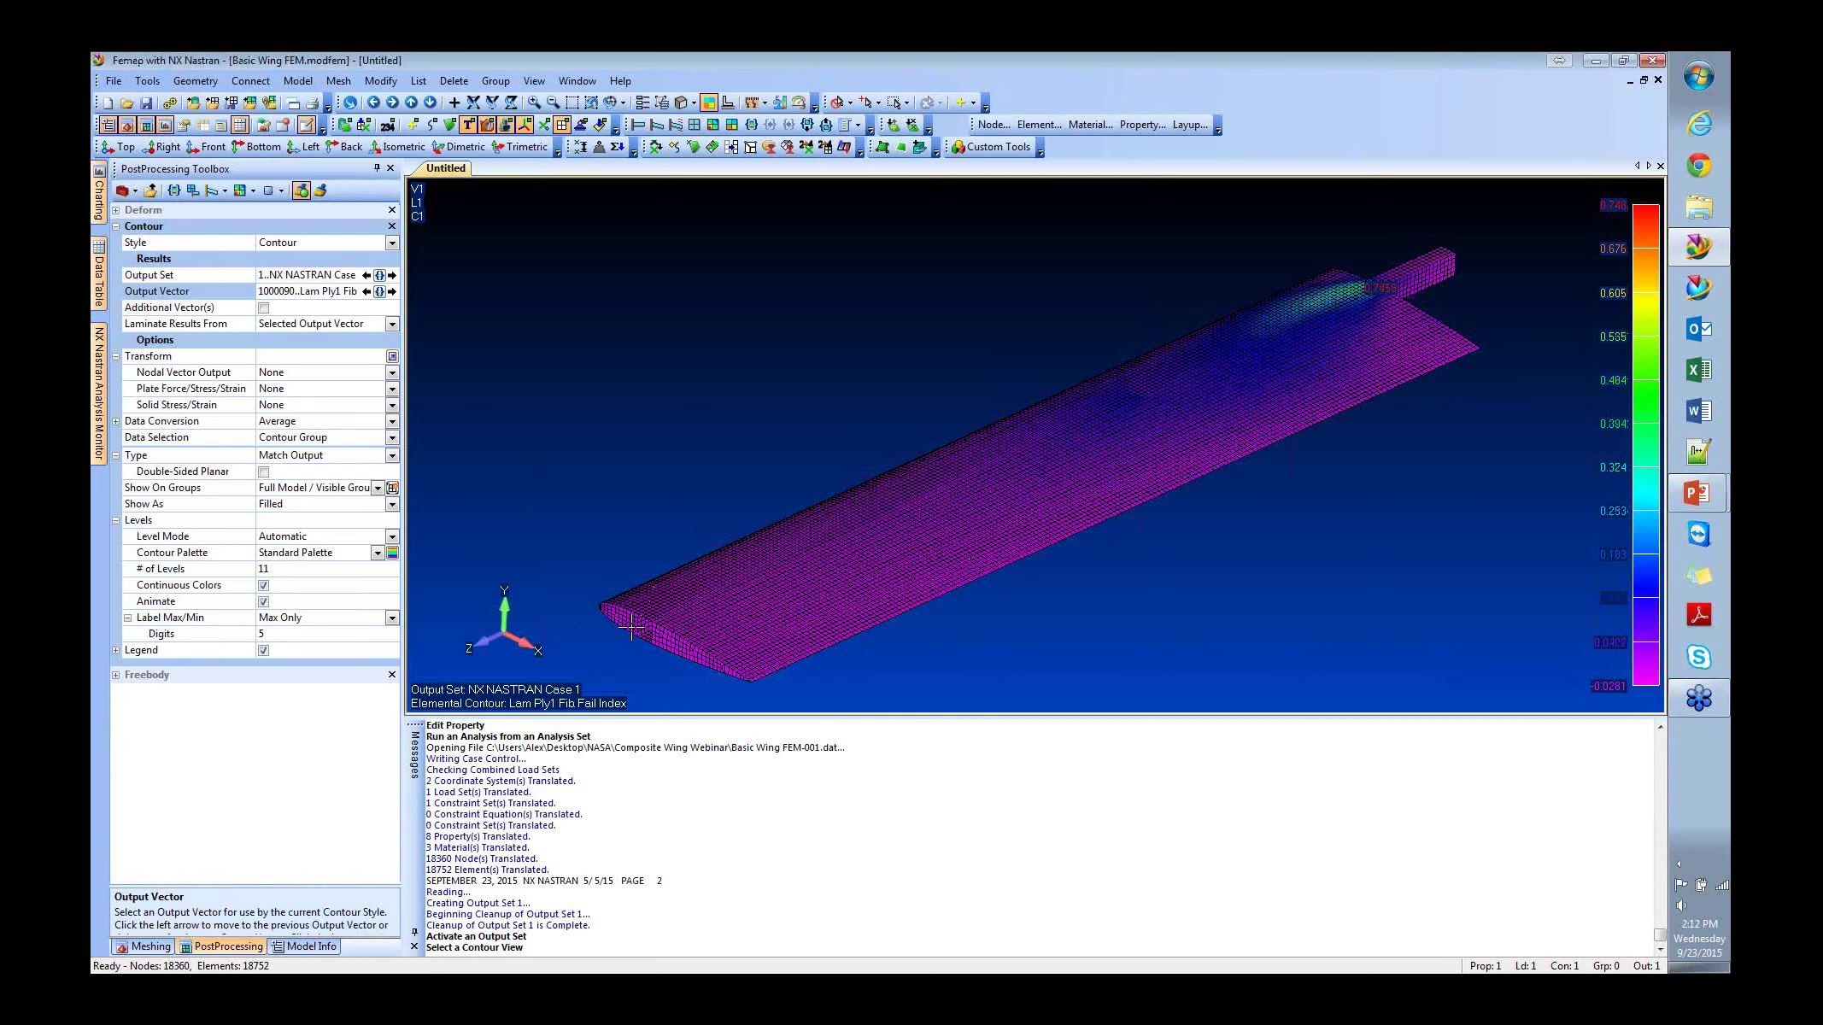
Change the contoured output vector to 1000690 Lam Ply4 Fib Fail Index.
{"action": "left_click", "coordinate": [380, 291]}
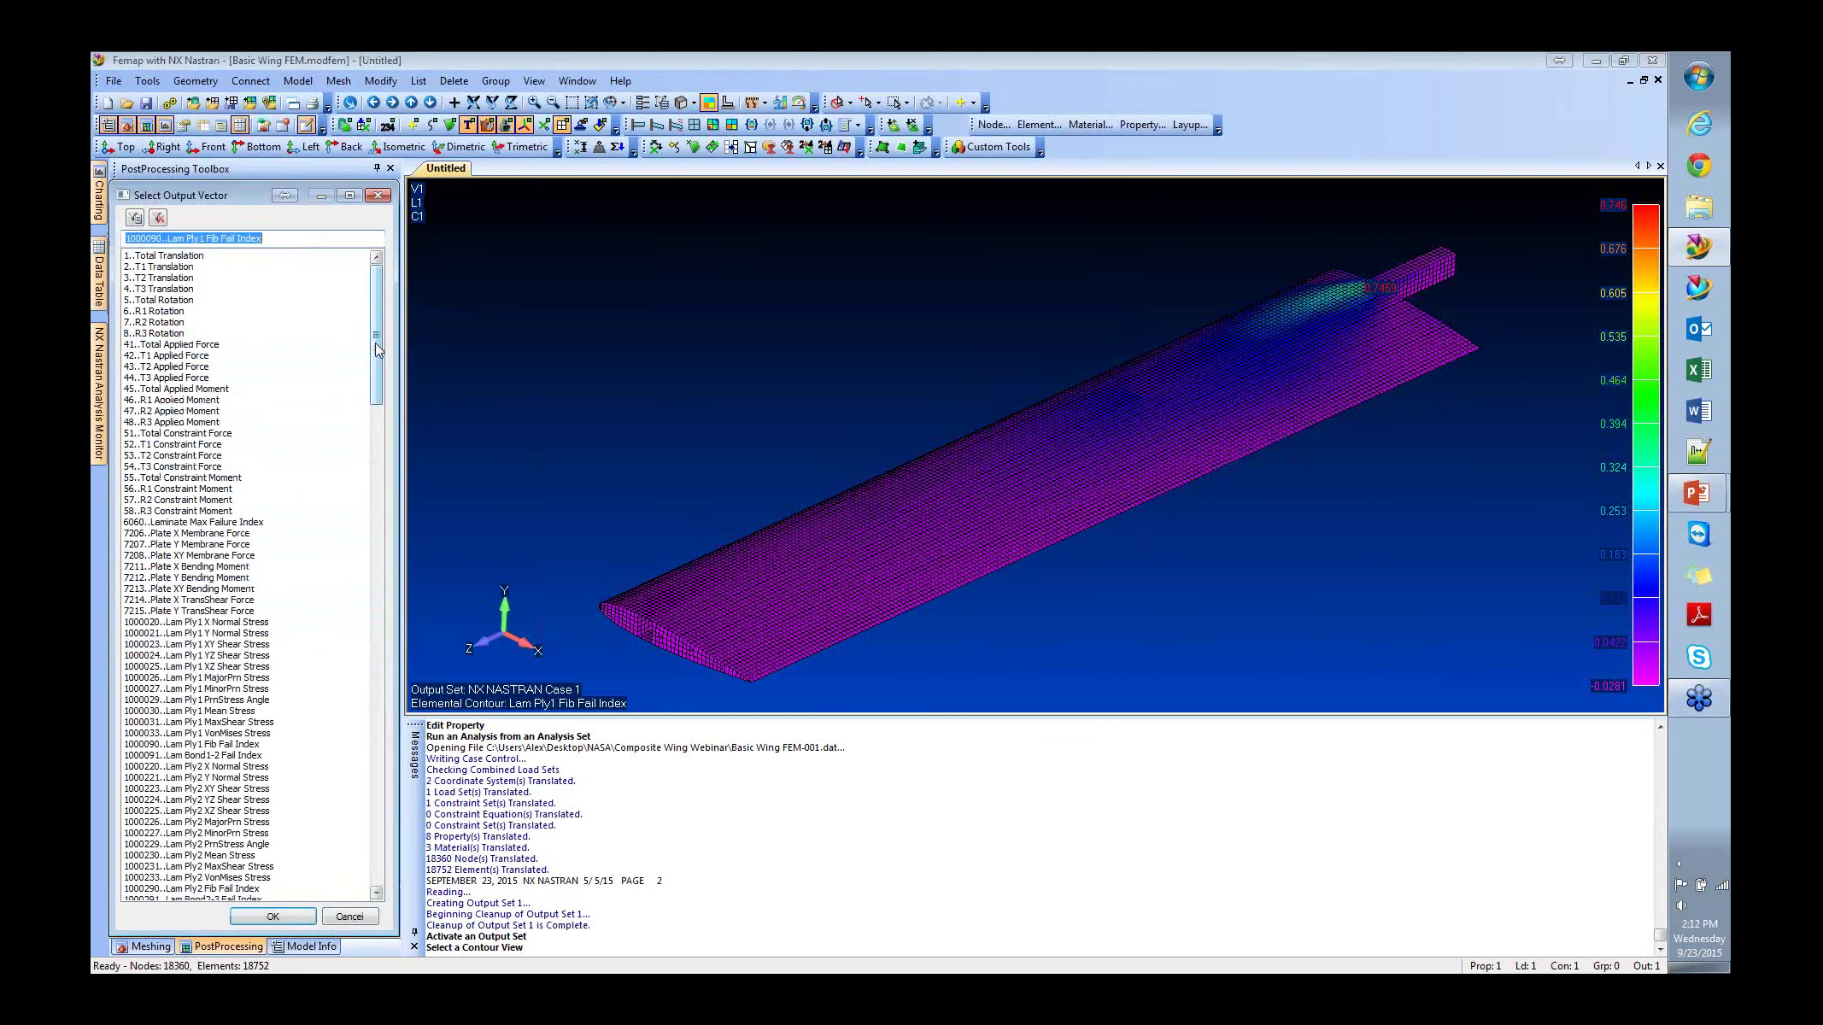
{"action": "left_click_drag", "start_coordinate": [378, 347], "coordinate": [385, 429]}
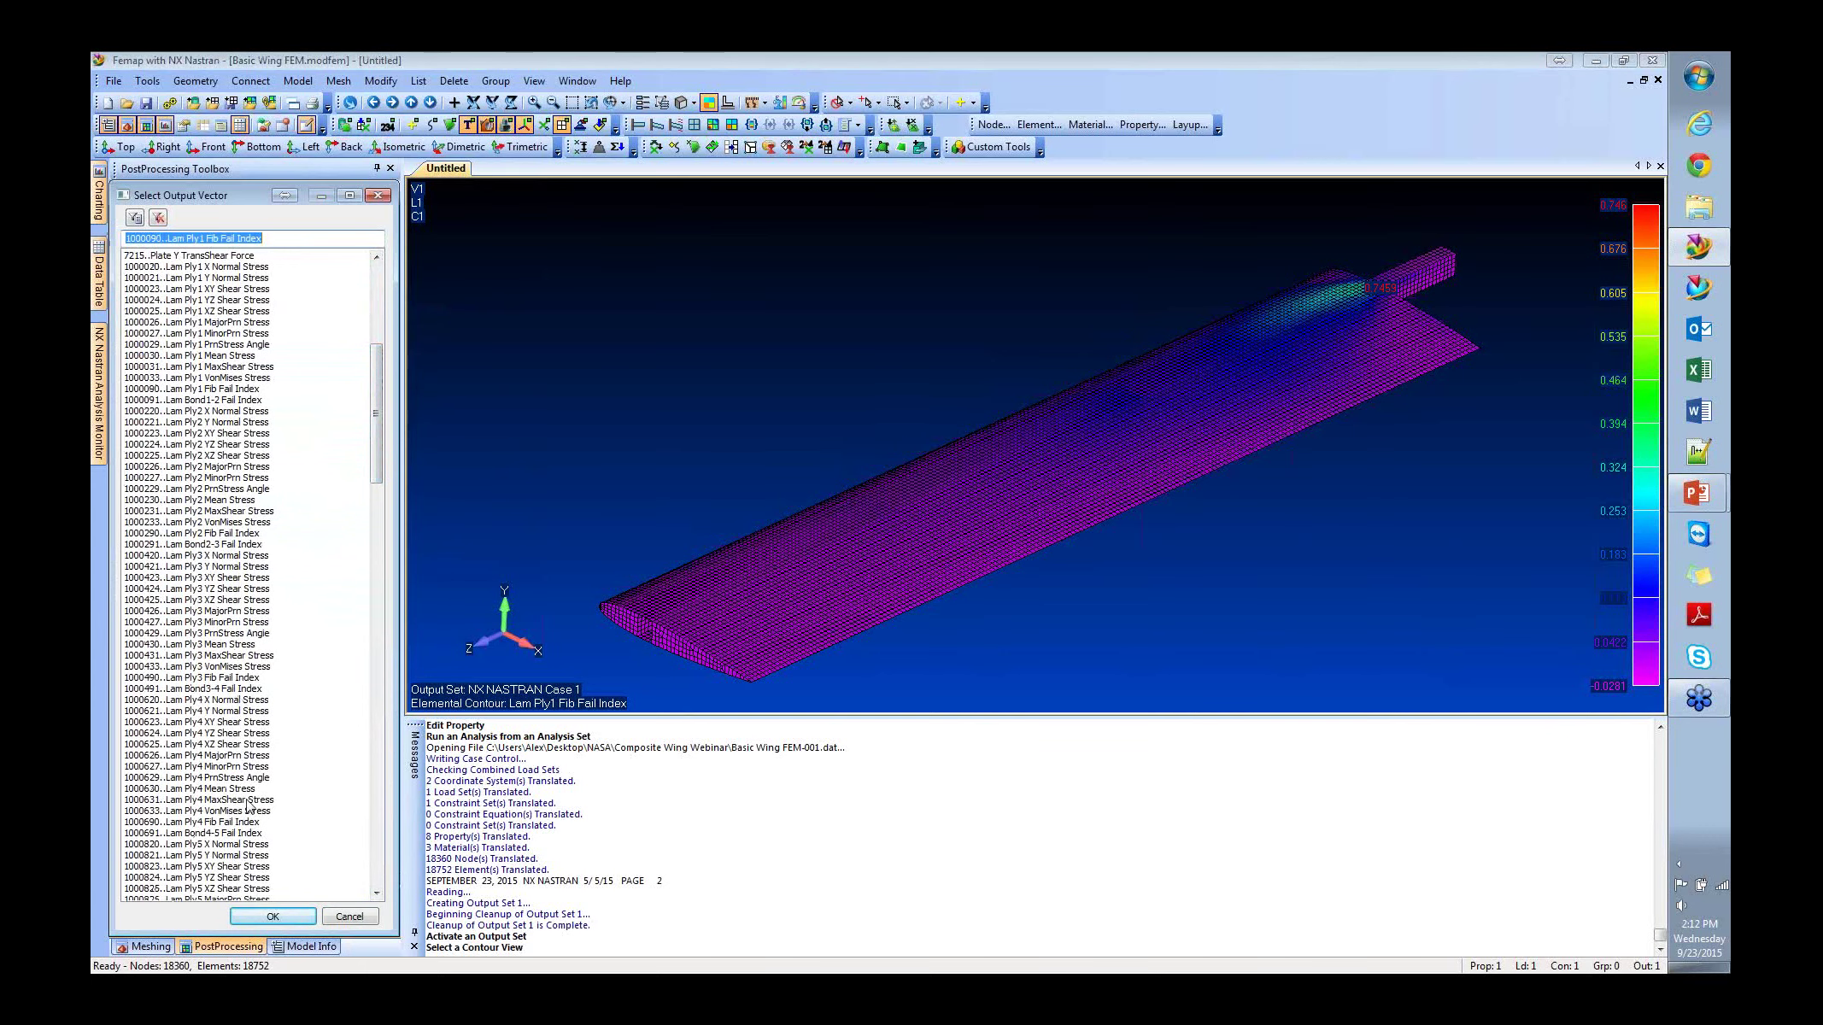
{"action": "left_click", "coordinate": [213, 822]}
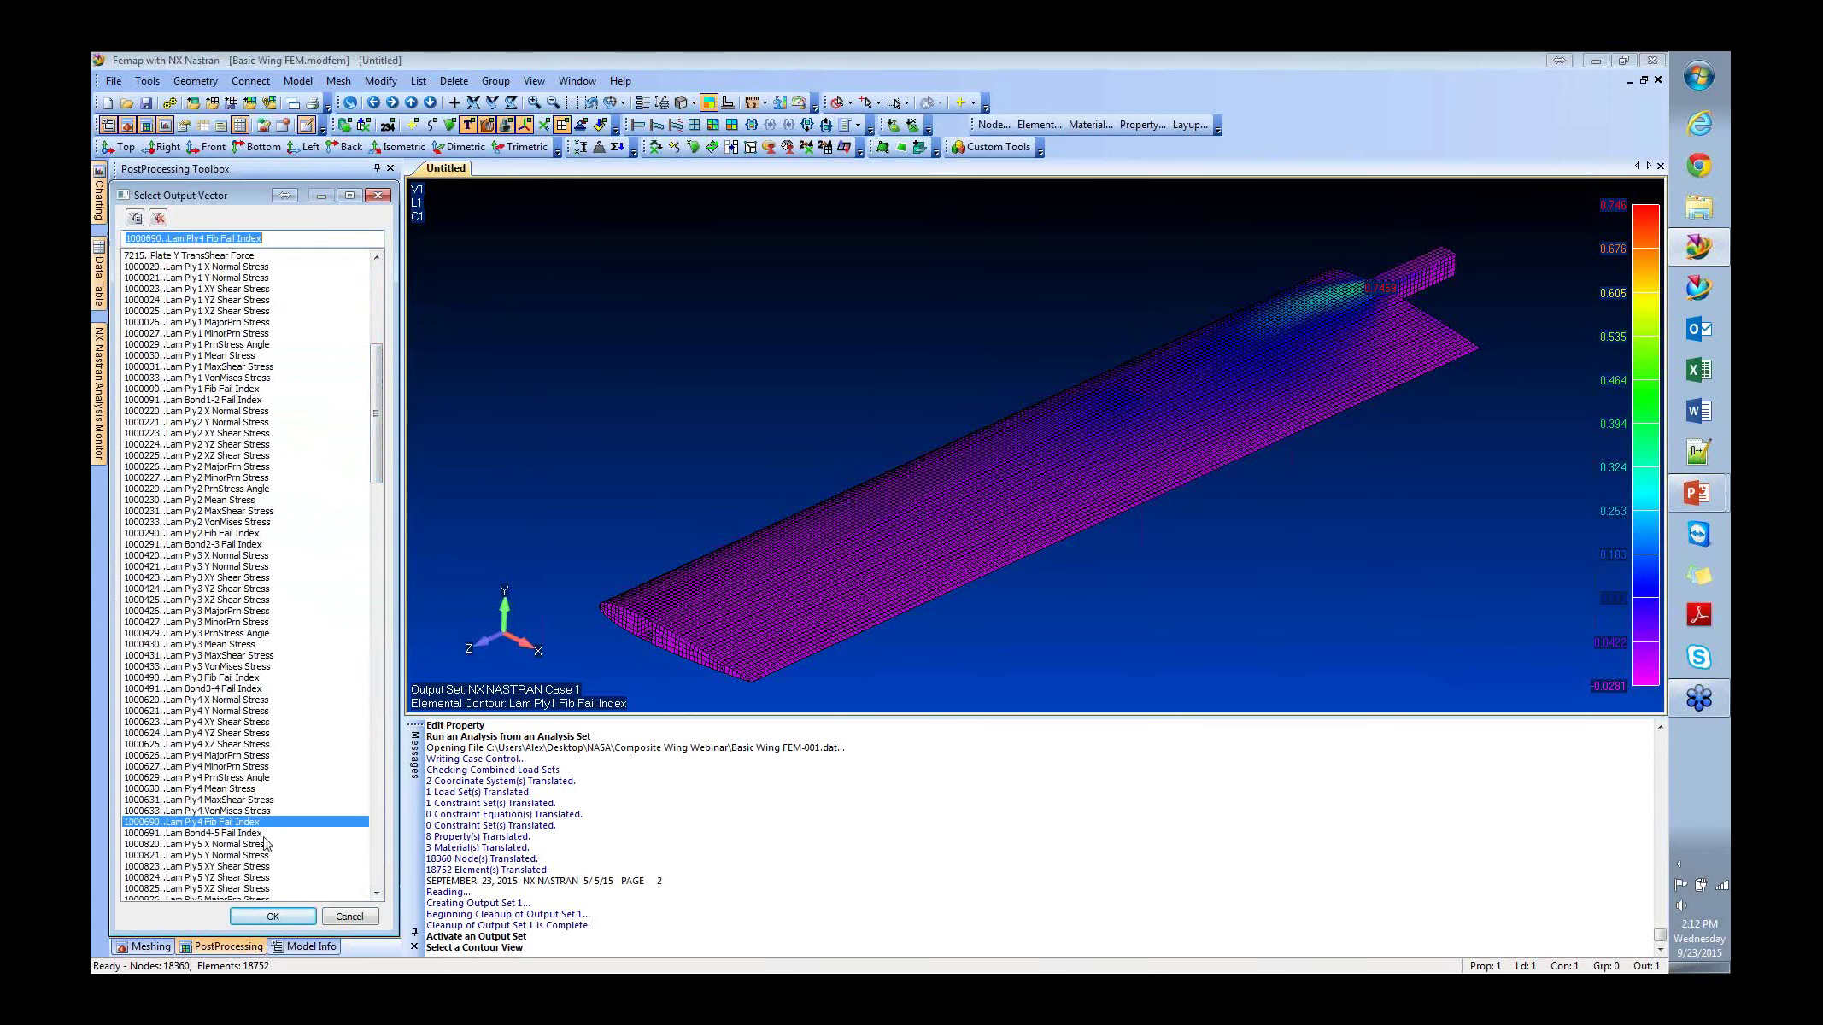
{"action": "left_click", "coordinate": [273, 917]}
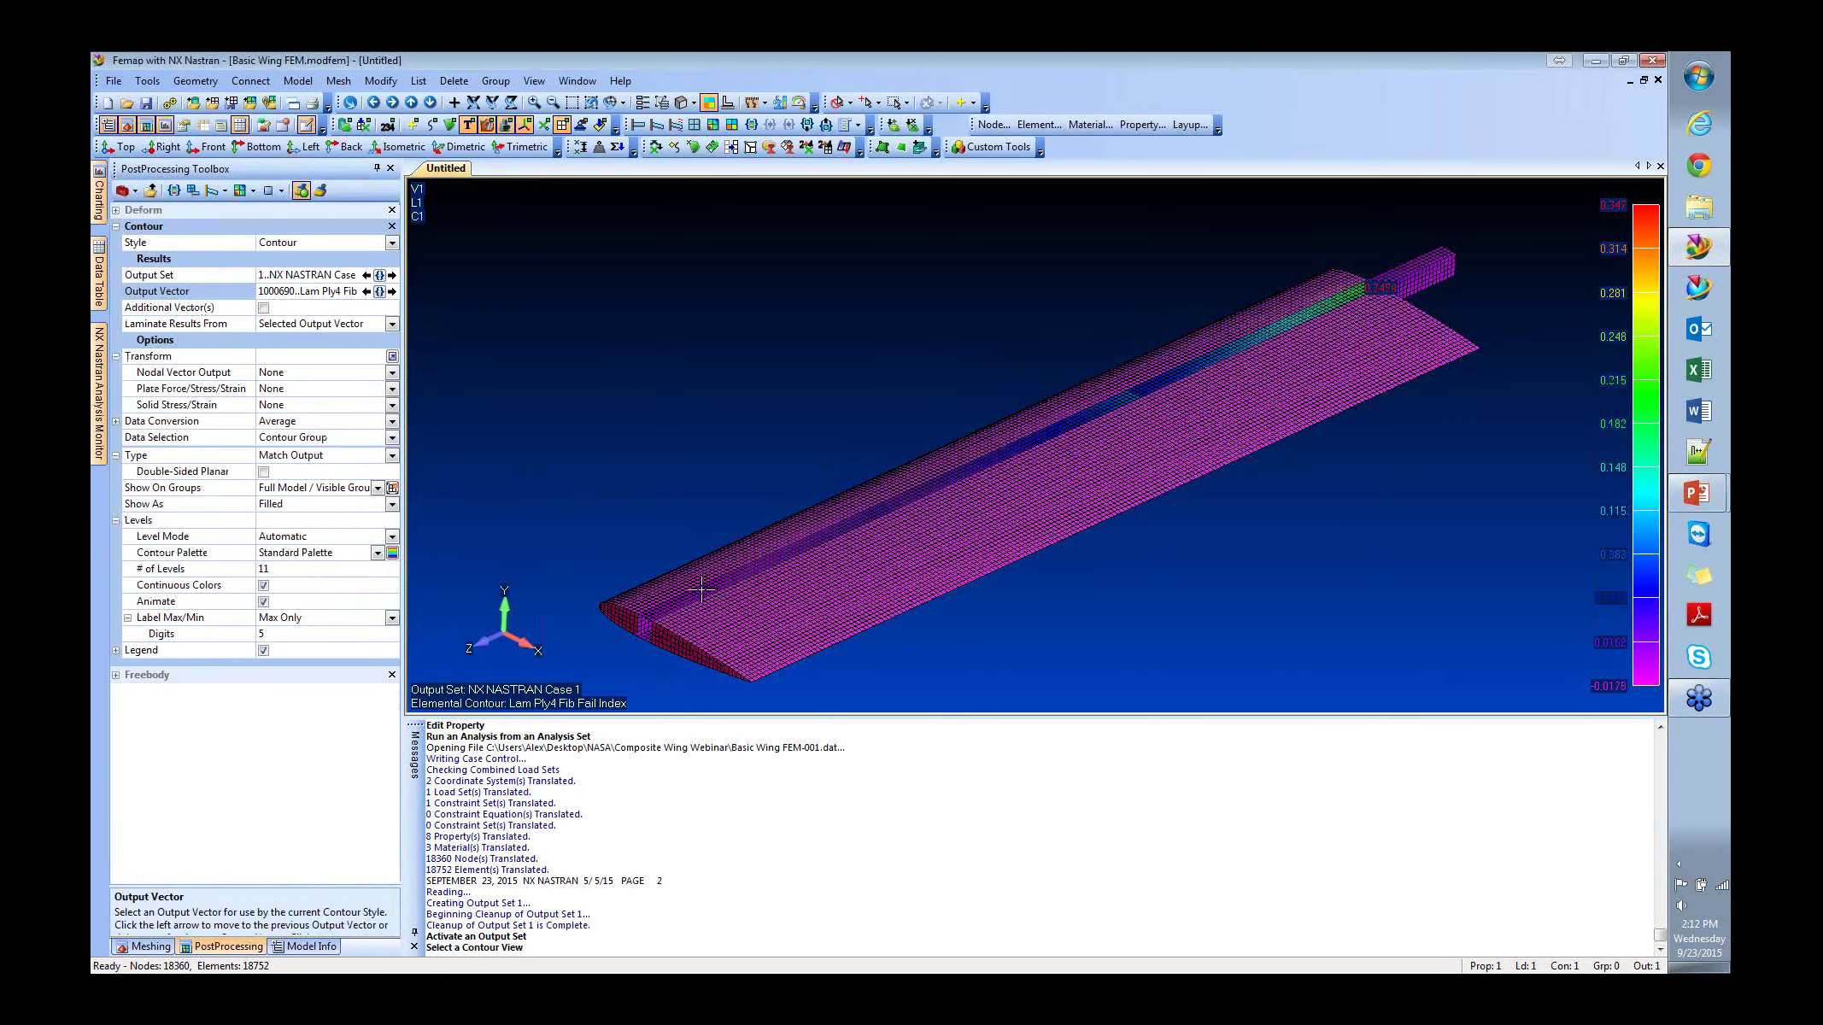
Change the view's Color With option so elements without Ply 4 results are drawn white.
{"action": "left_click", "coordinate": [694, 103]}
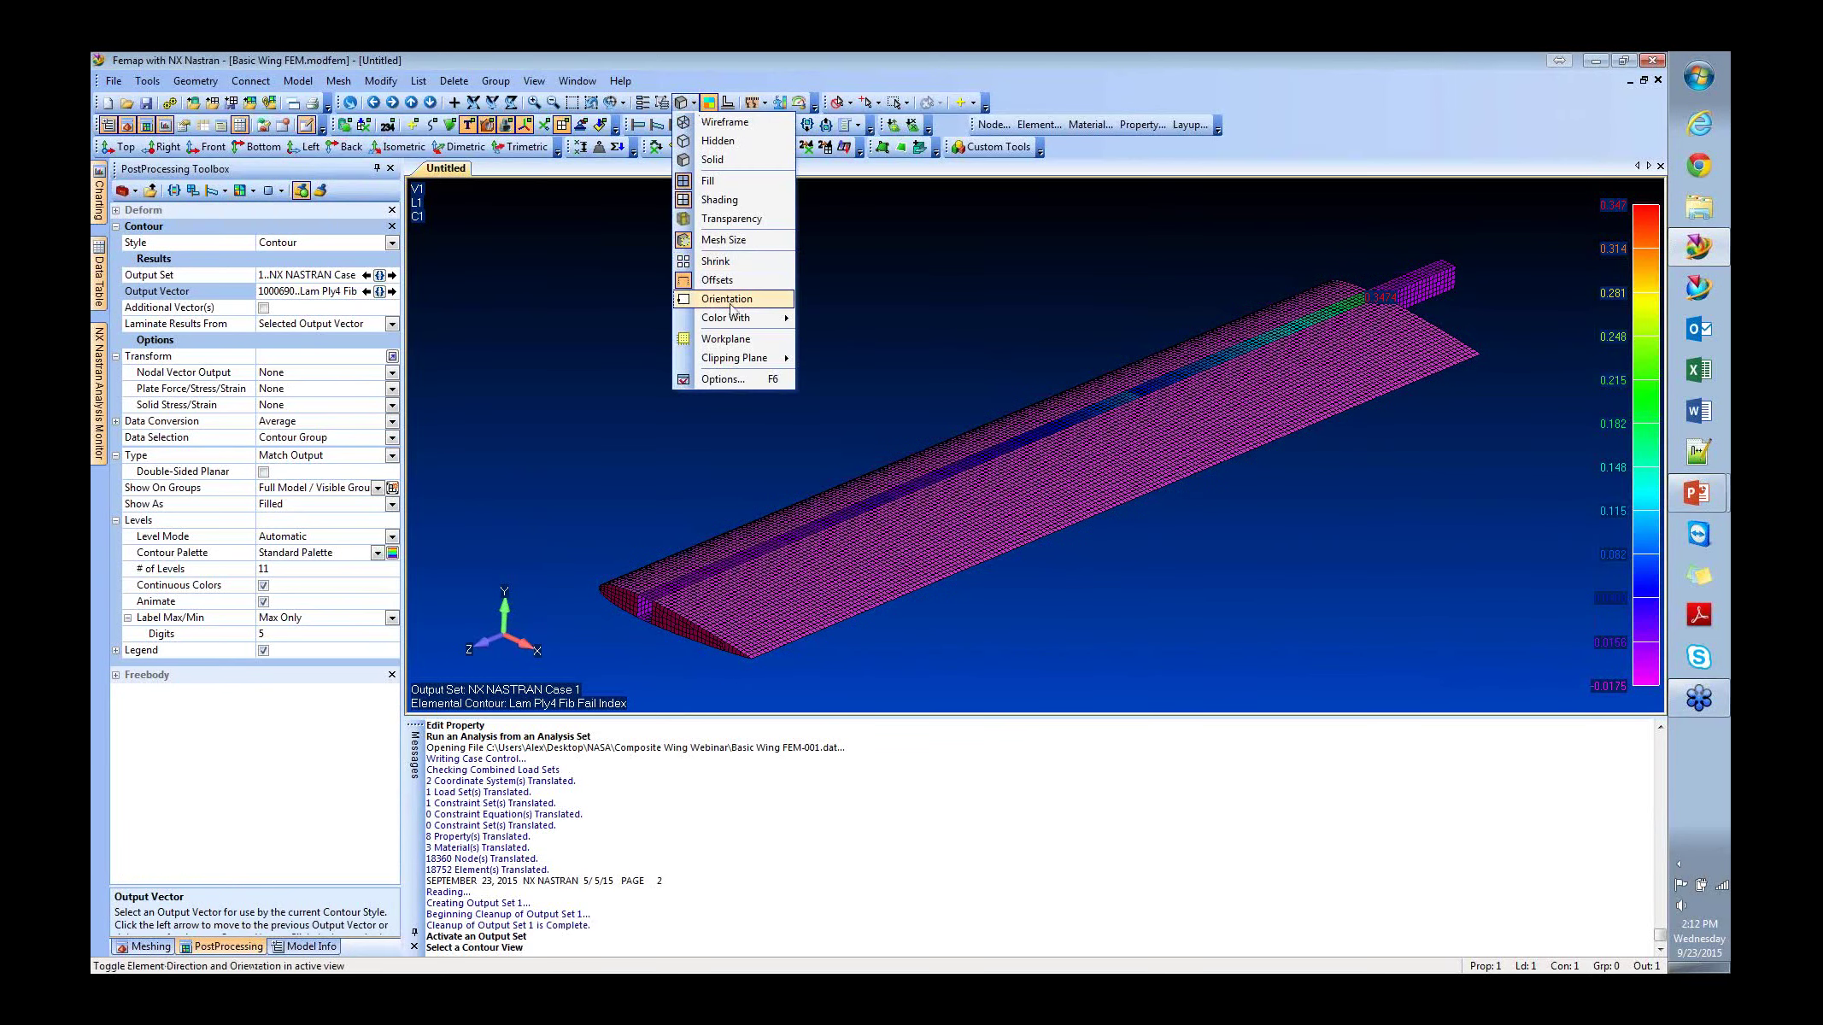
{"action": "mouse_move", "coordinate": [735, 318]}
{"action": "left_click", "coordinate": [884, 338]}
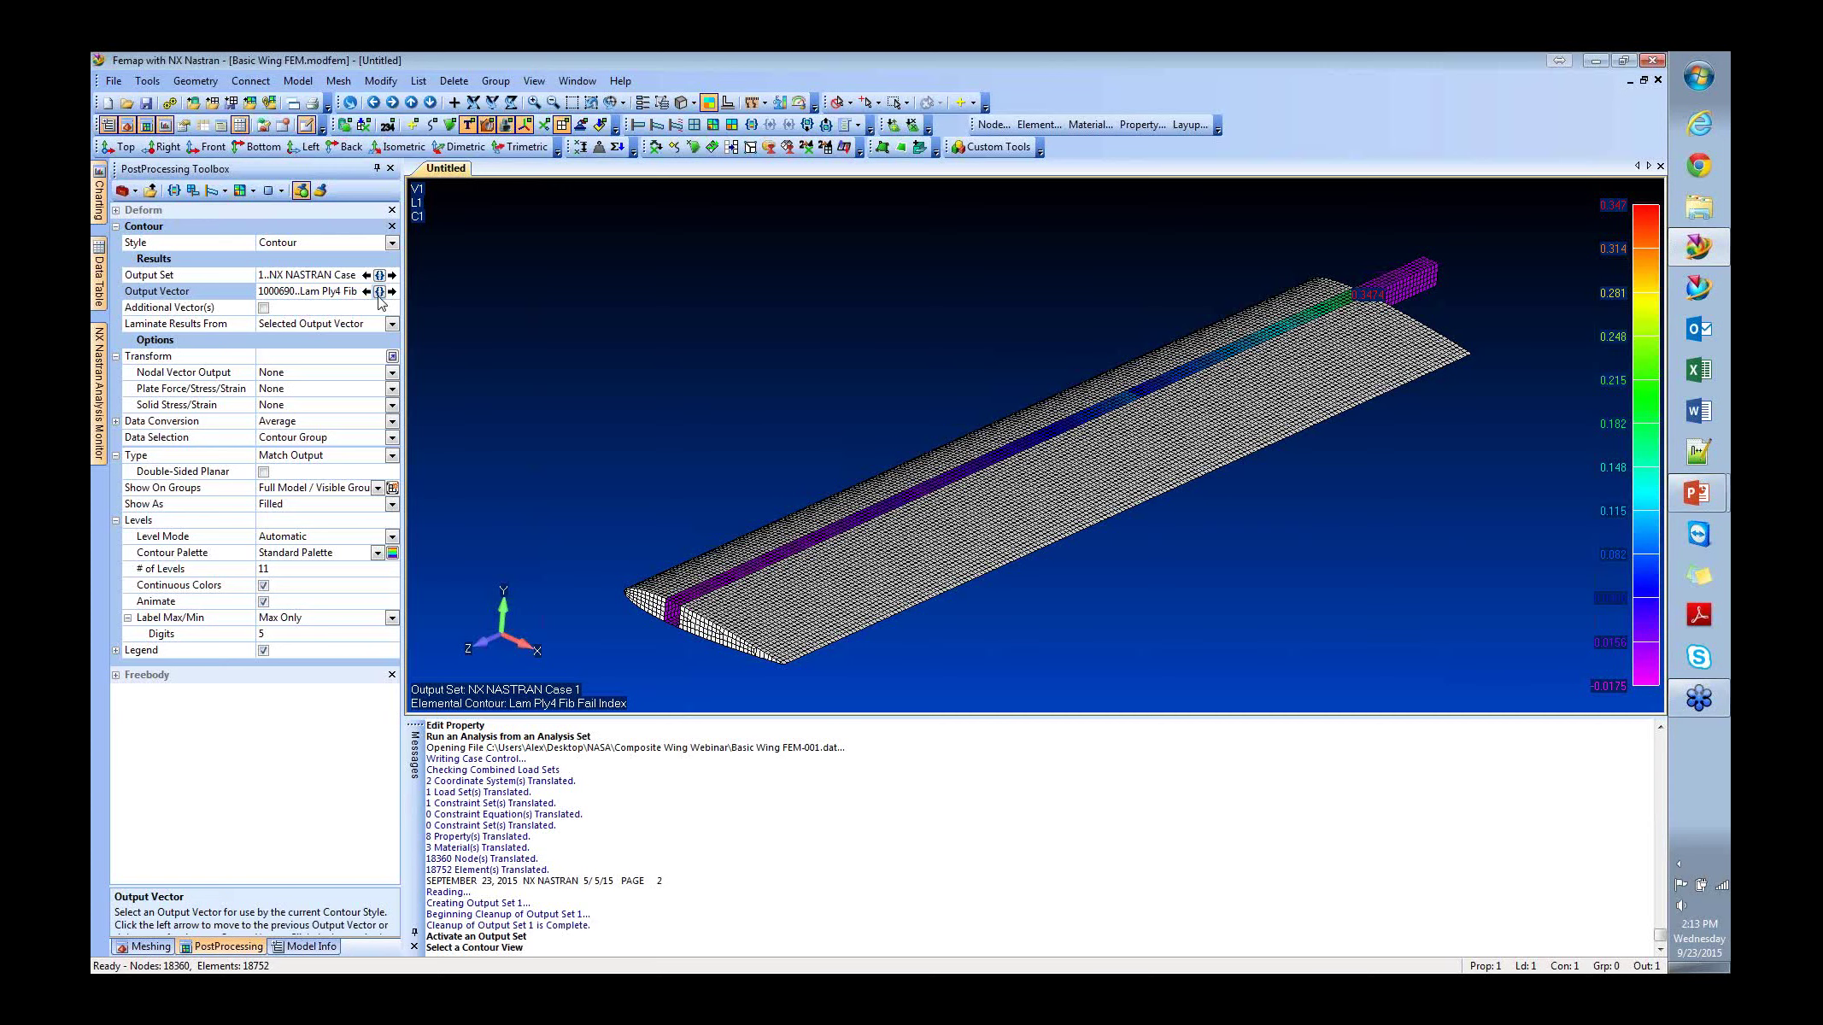
Set the contour's output vector back to 1000090 Lam Ply1 Fib Fail Index.
{"action": "left_click", "coordinate": [379, 292]}
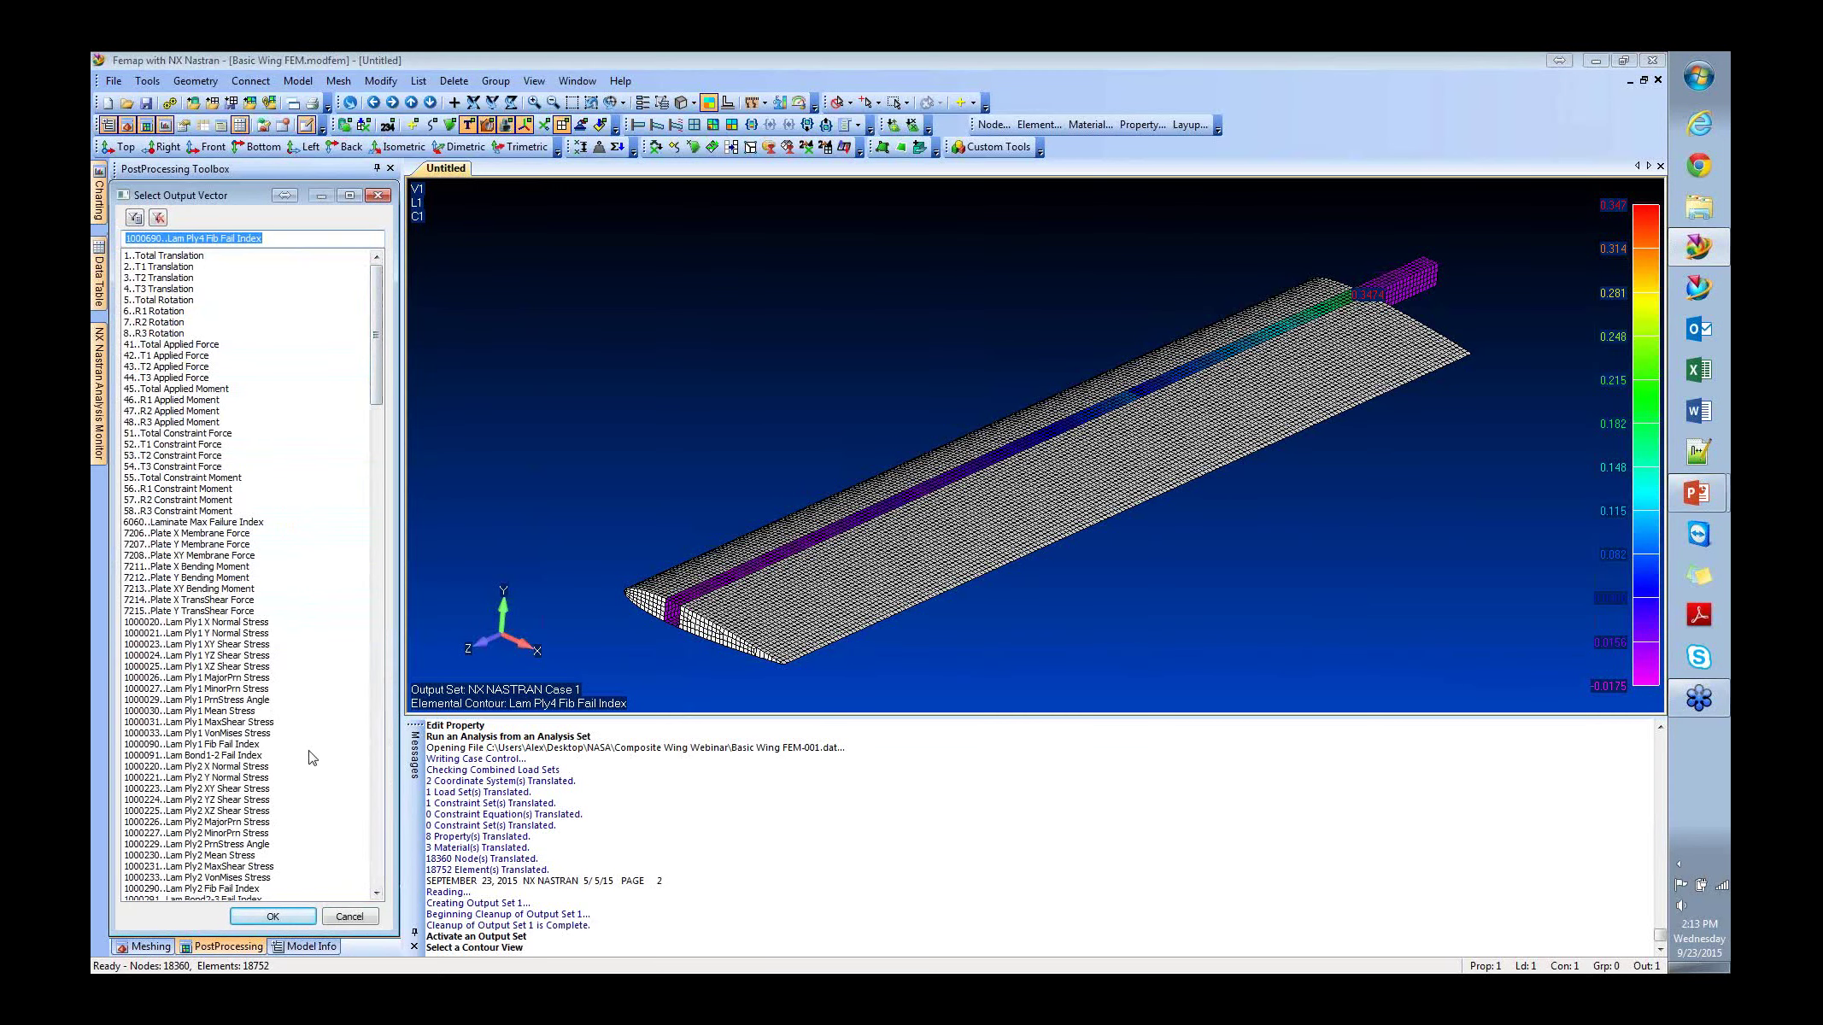
{"action": "scroll", "coordinate": [287, 724], "scroll_direction": "down", "scroll_amount": 1}
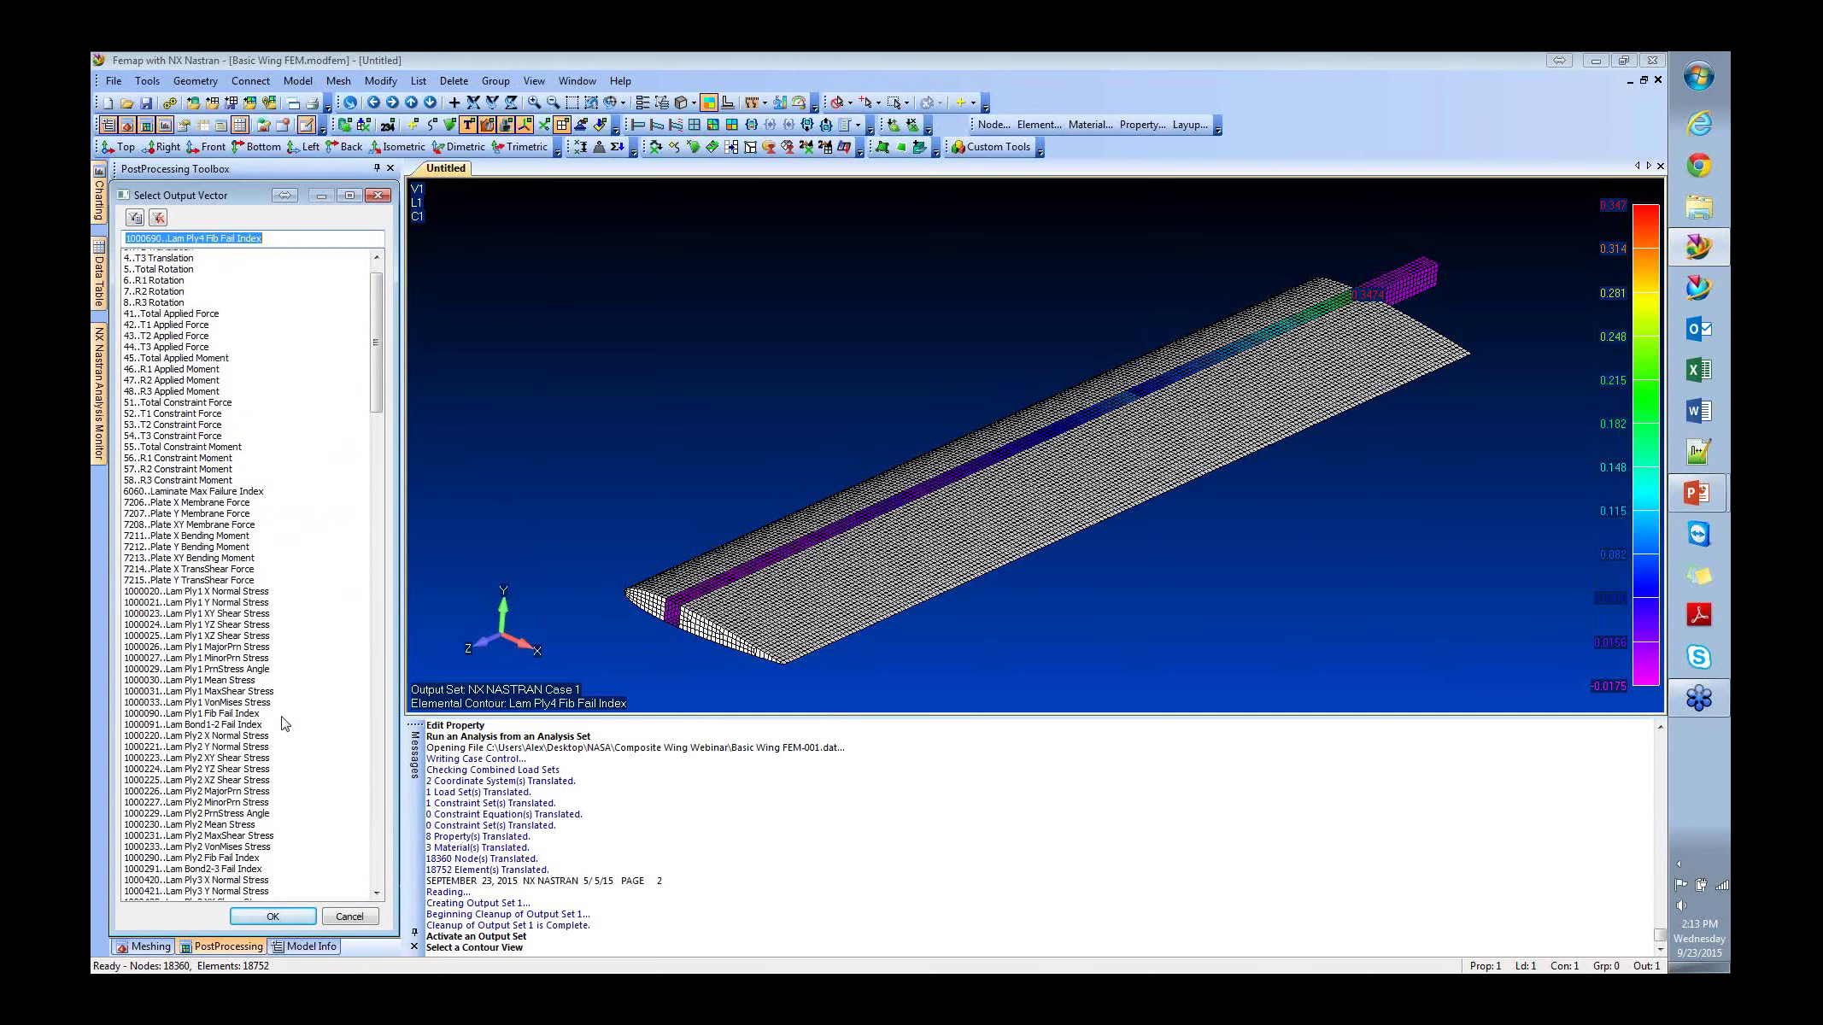
{"action": "left_click", "coordinate": [234, 711]}
{"action": "double_click", "coordinate": [234, 713]}
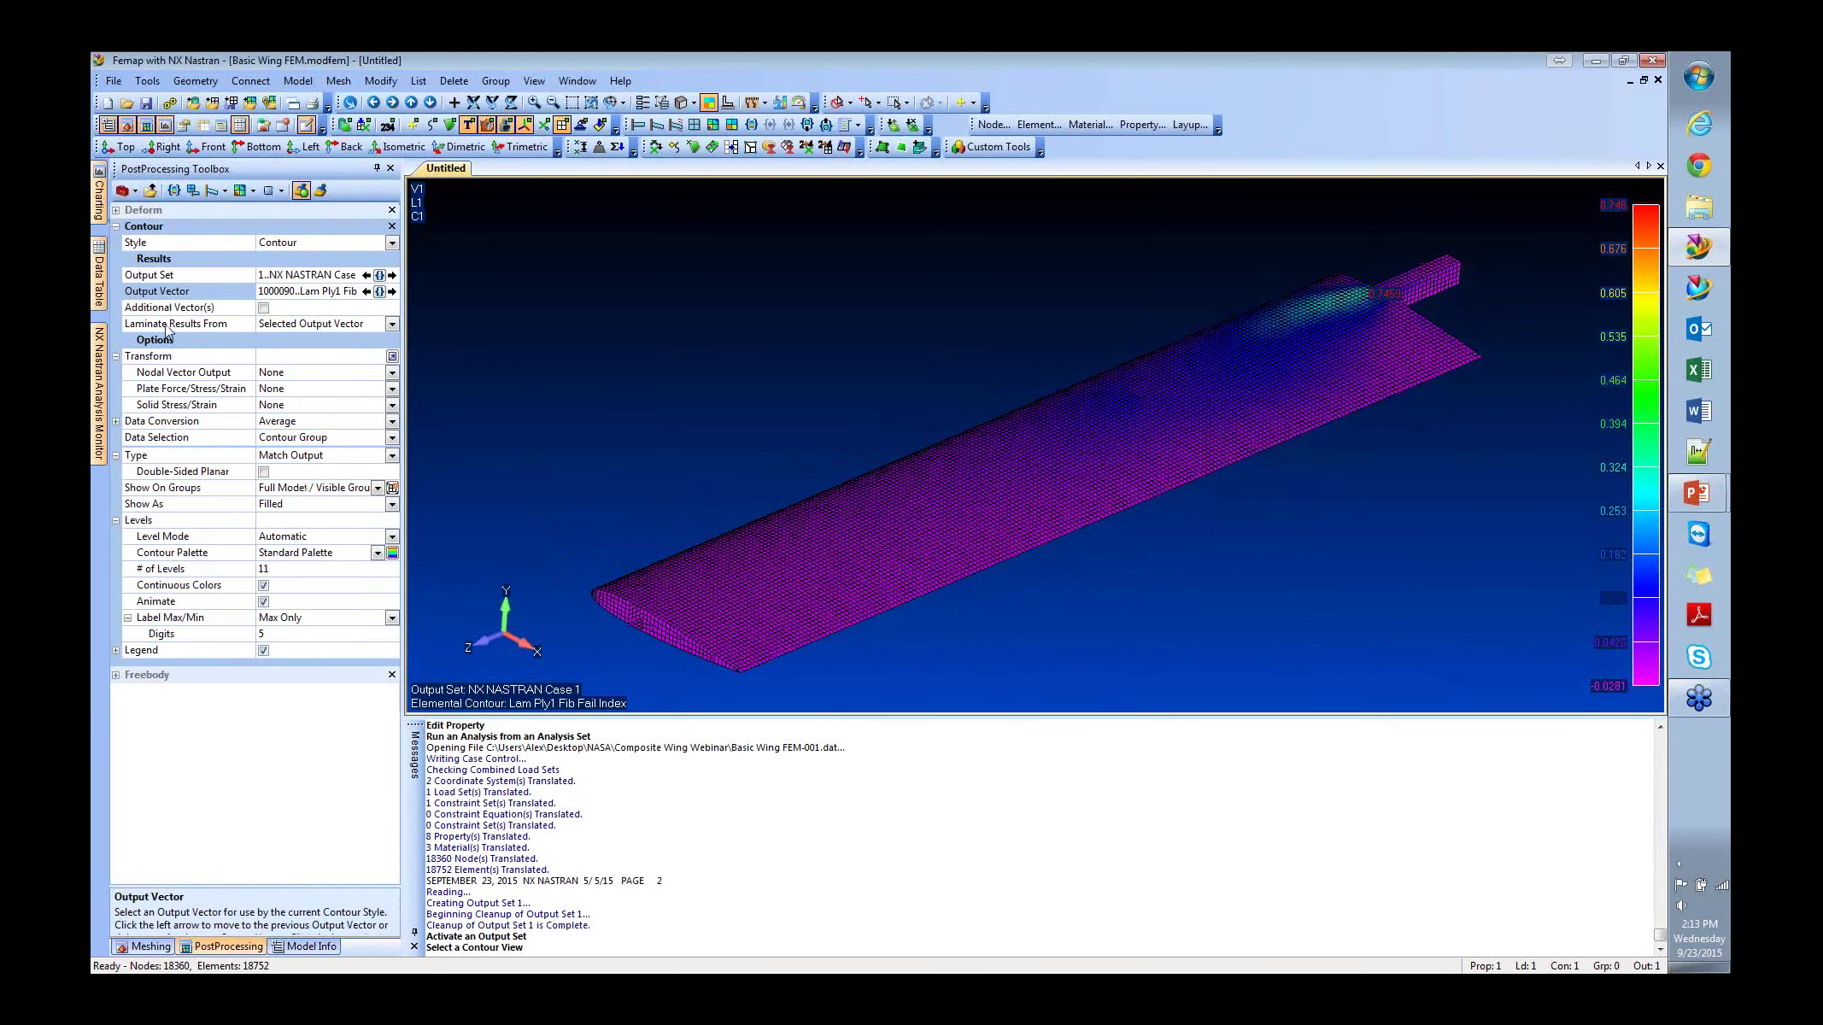
Take the laminate results from global ply 1 Wing Skin Outter FS and inspect the failure index contour on the wing.
{"action": "left_click", "coordinate": [391, 324]}
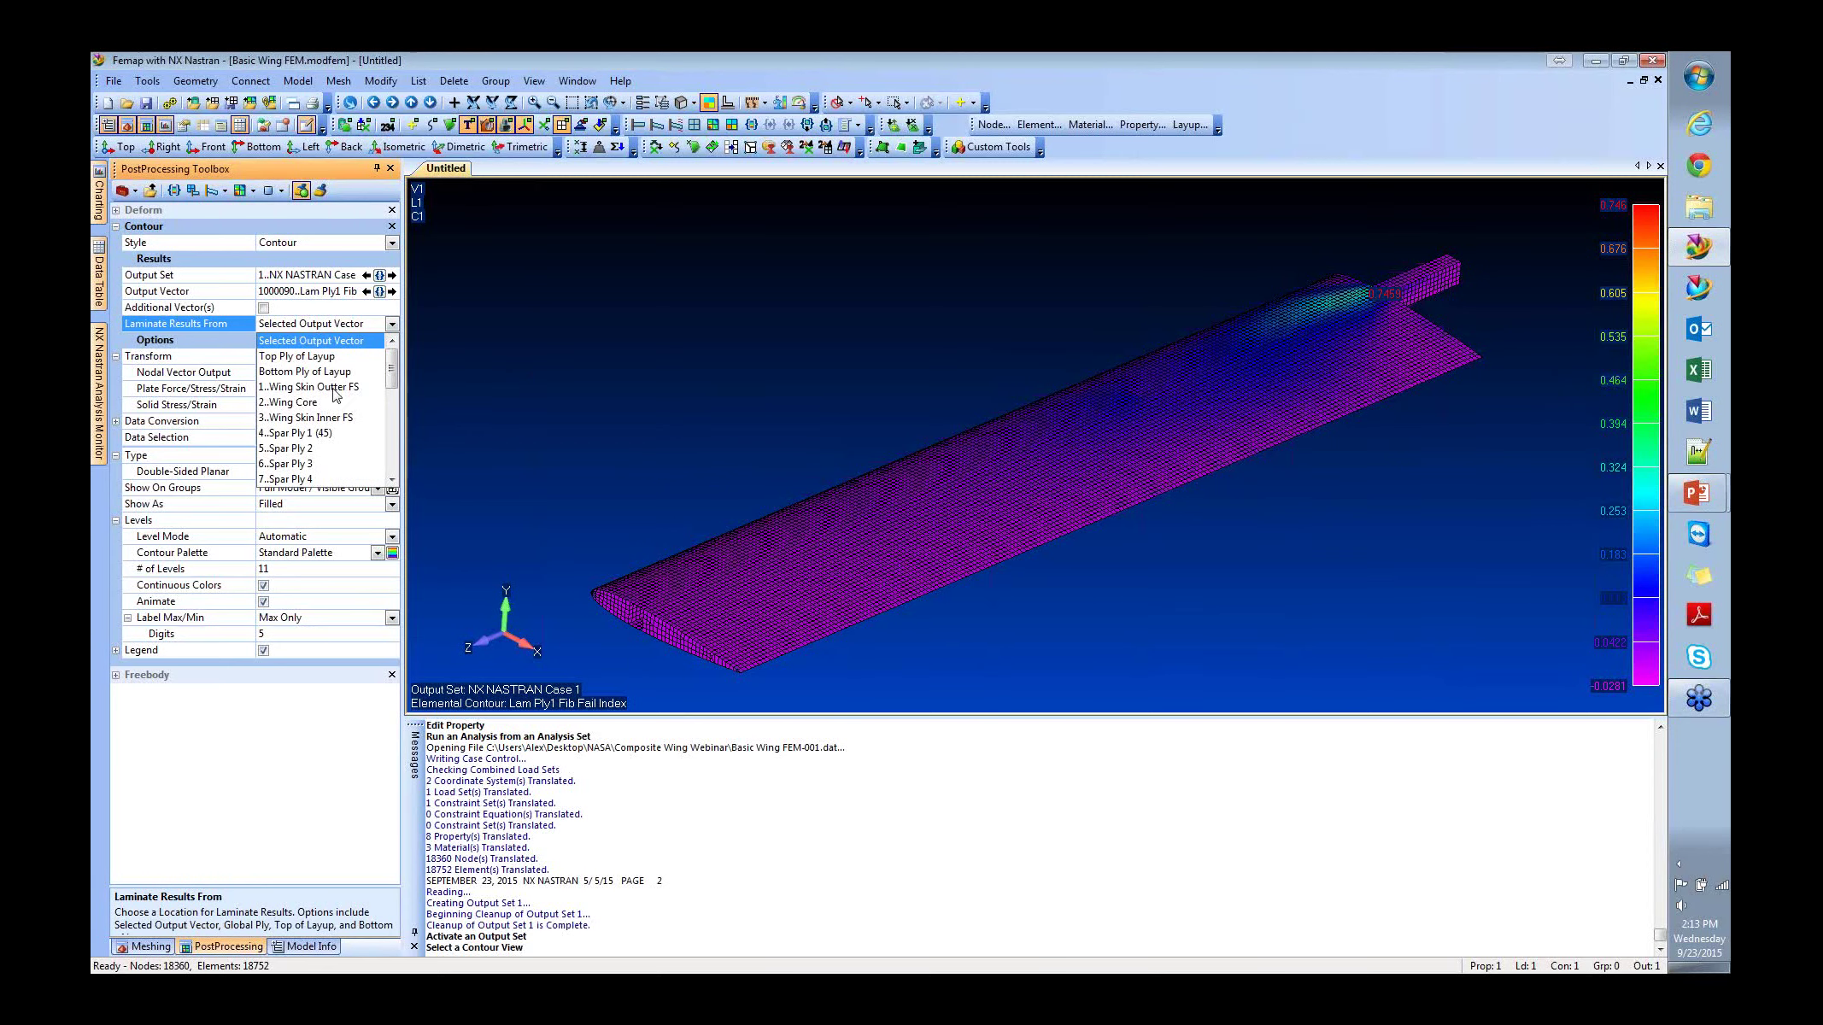
{"action": "left_click", "coordinate": [328, 388]}
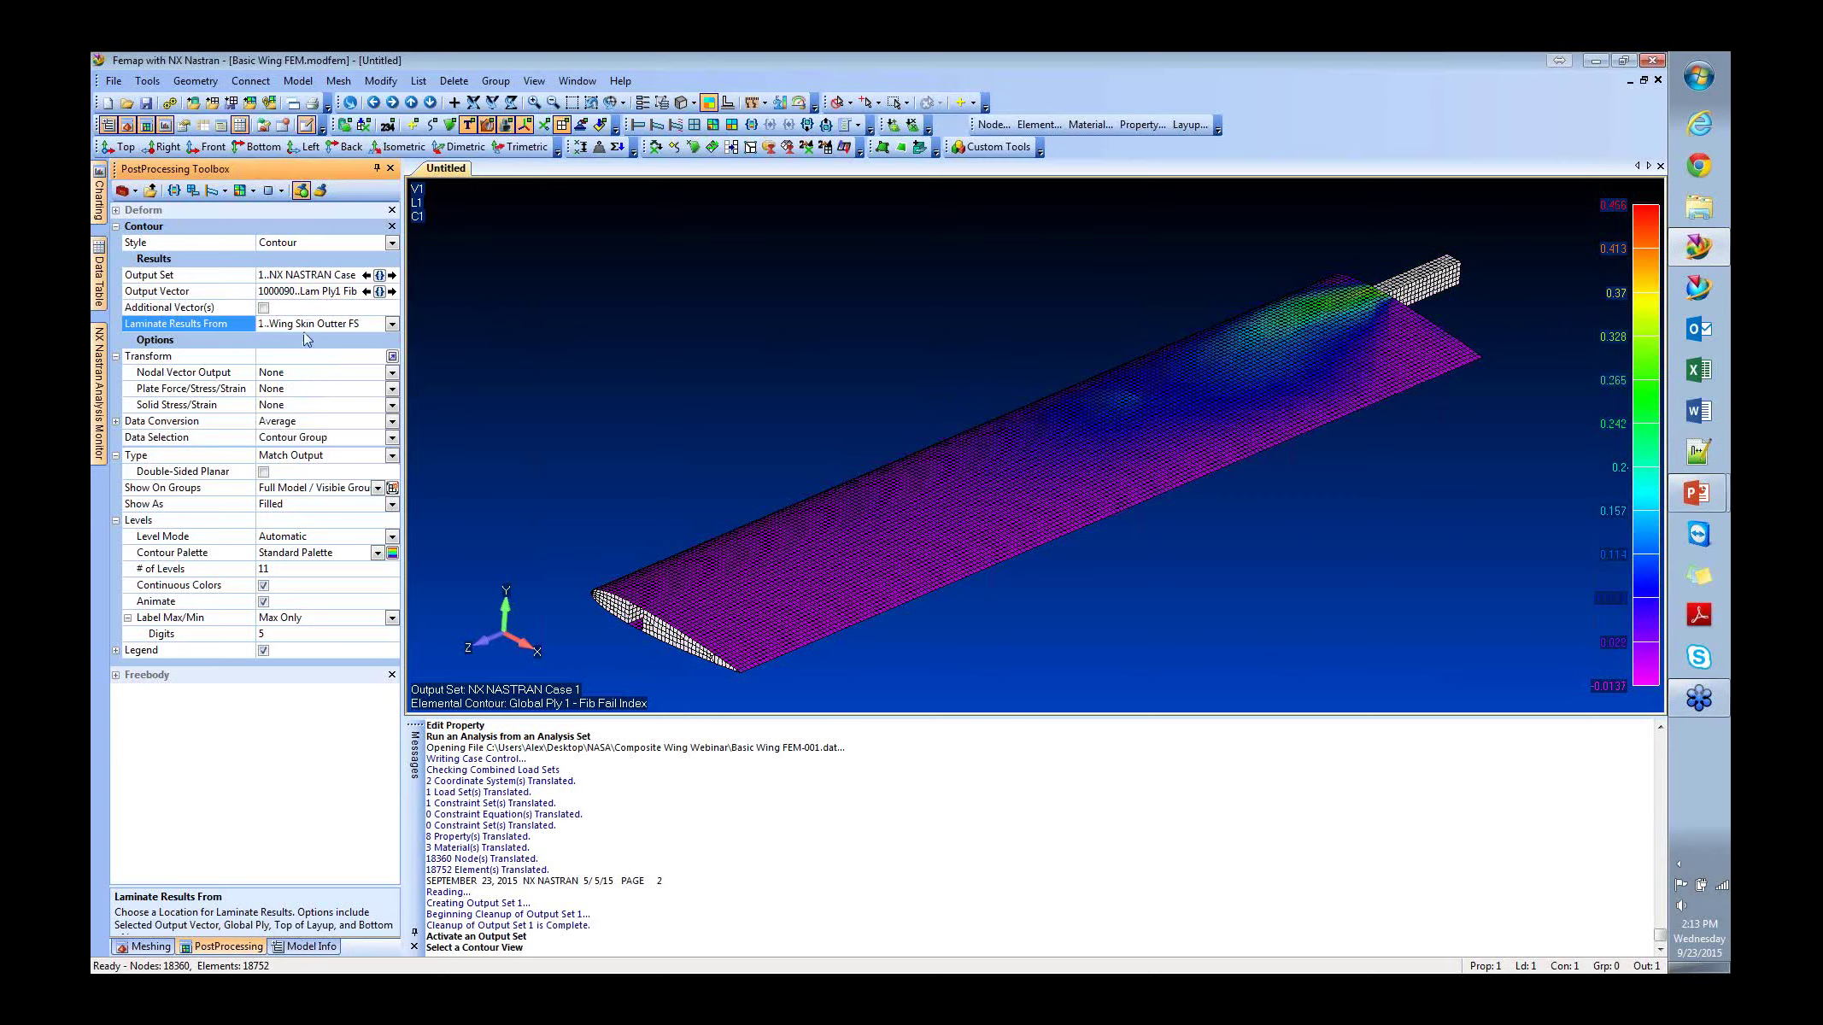
{"action": "middle_click_drag", "start_coordinate": [1080, 500], "coordinate": [1287, 297]}
{"action": "middle_click_drag", "start_coordinate": [1145, 444], "coordinate": [1110, 459]}
{"action": "middle_click_drag", "start_coordinate": [1323, 325], "coordinate": [1348, 333]}
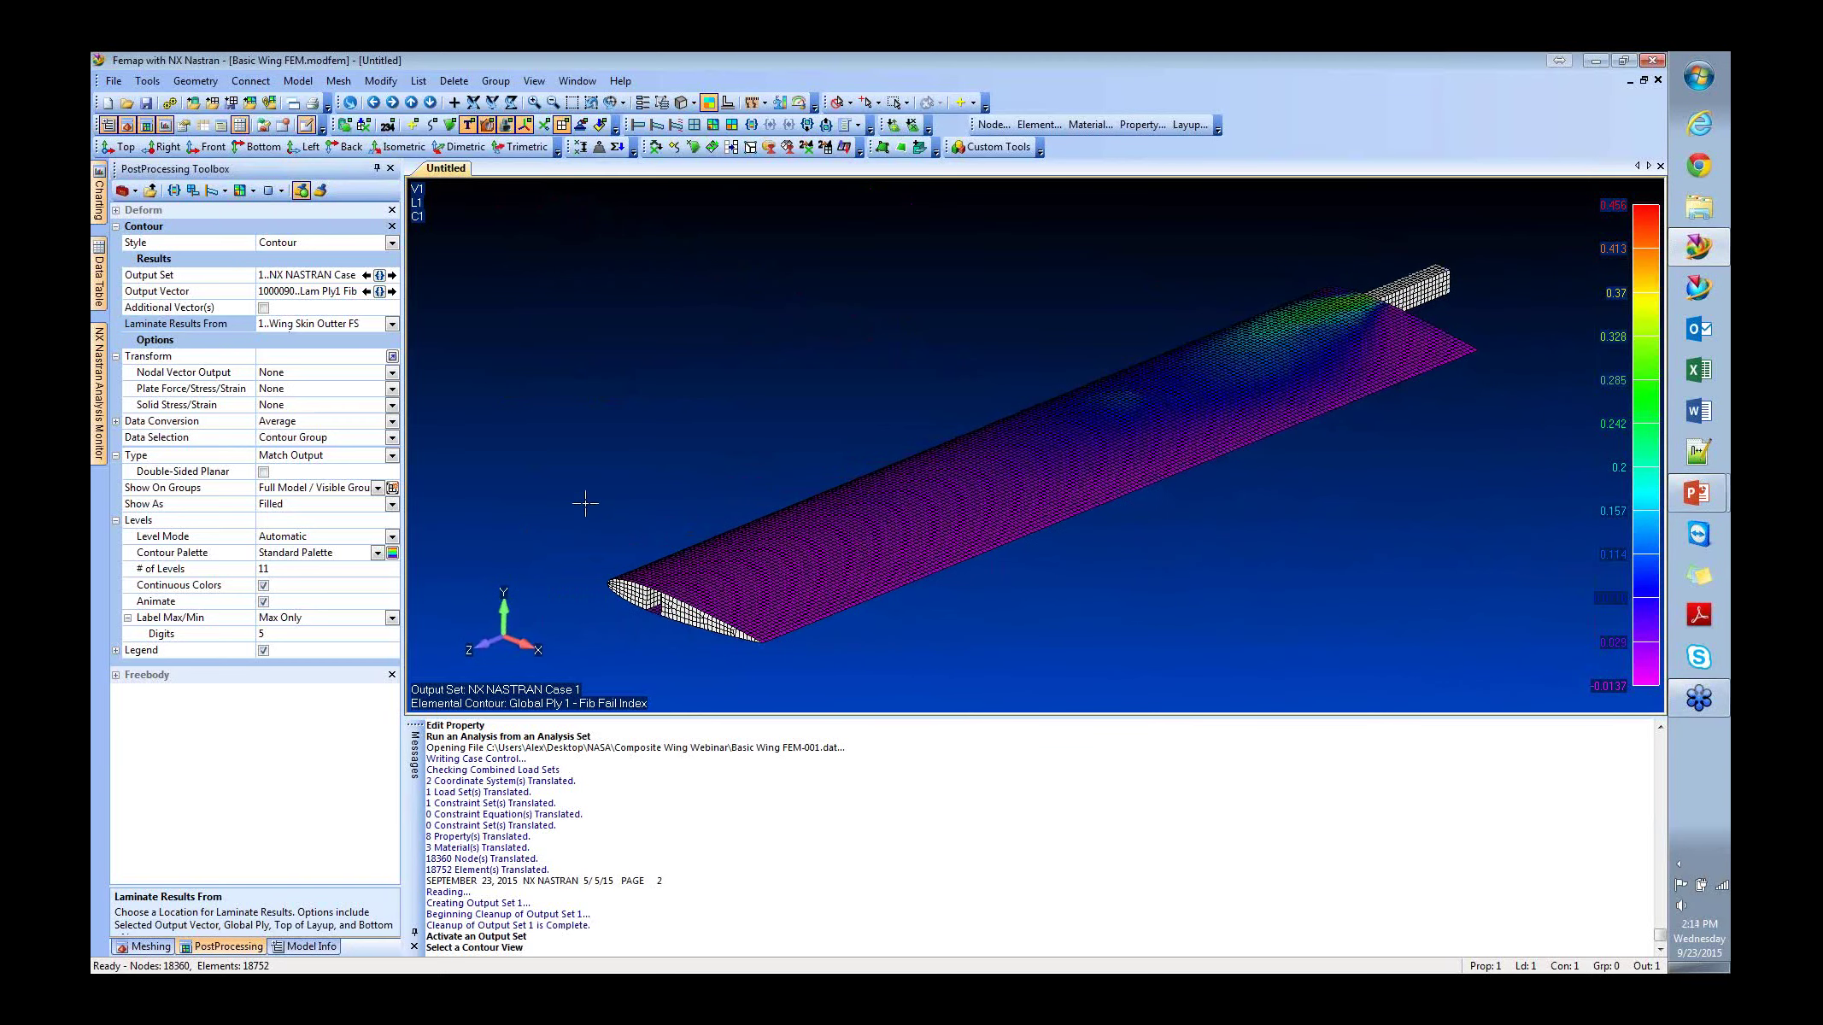
Contour the fiber failure index for global ply 4 Spar Ply 1 (45), followed by global ply 7 Spar Ply 4.
{"action": "left_click", "coordinate": [392, 325]}
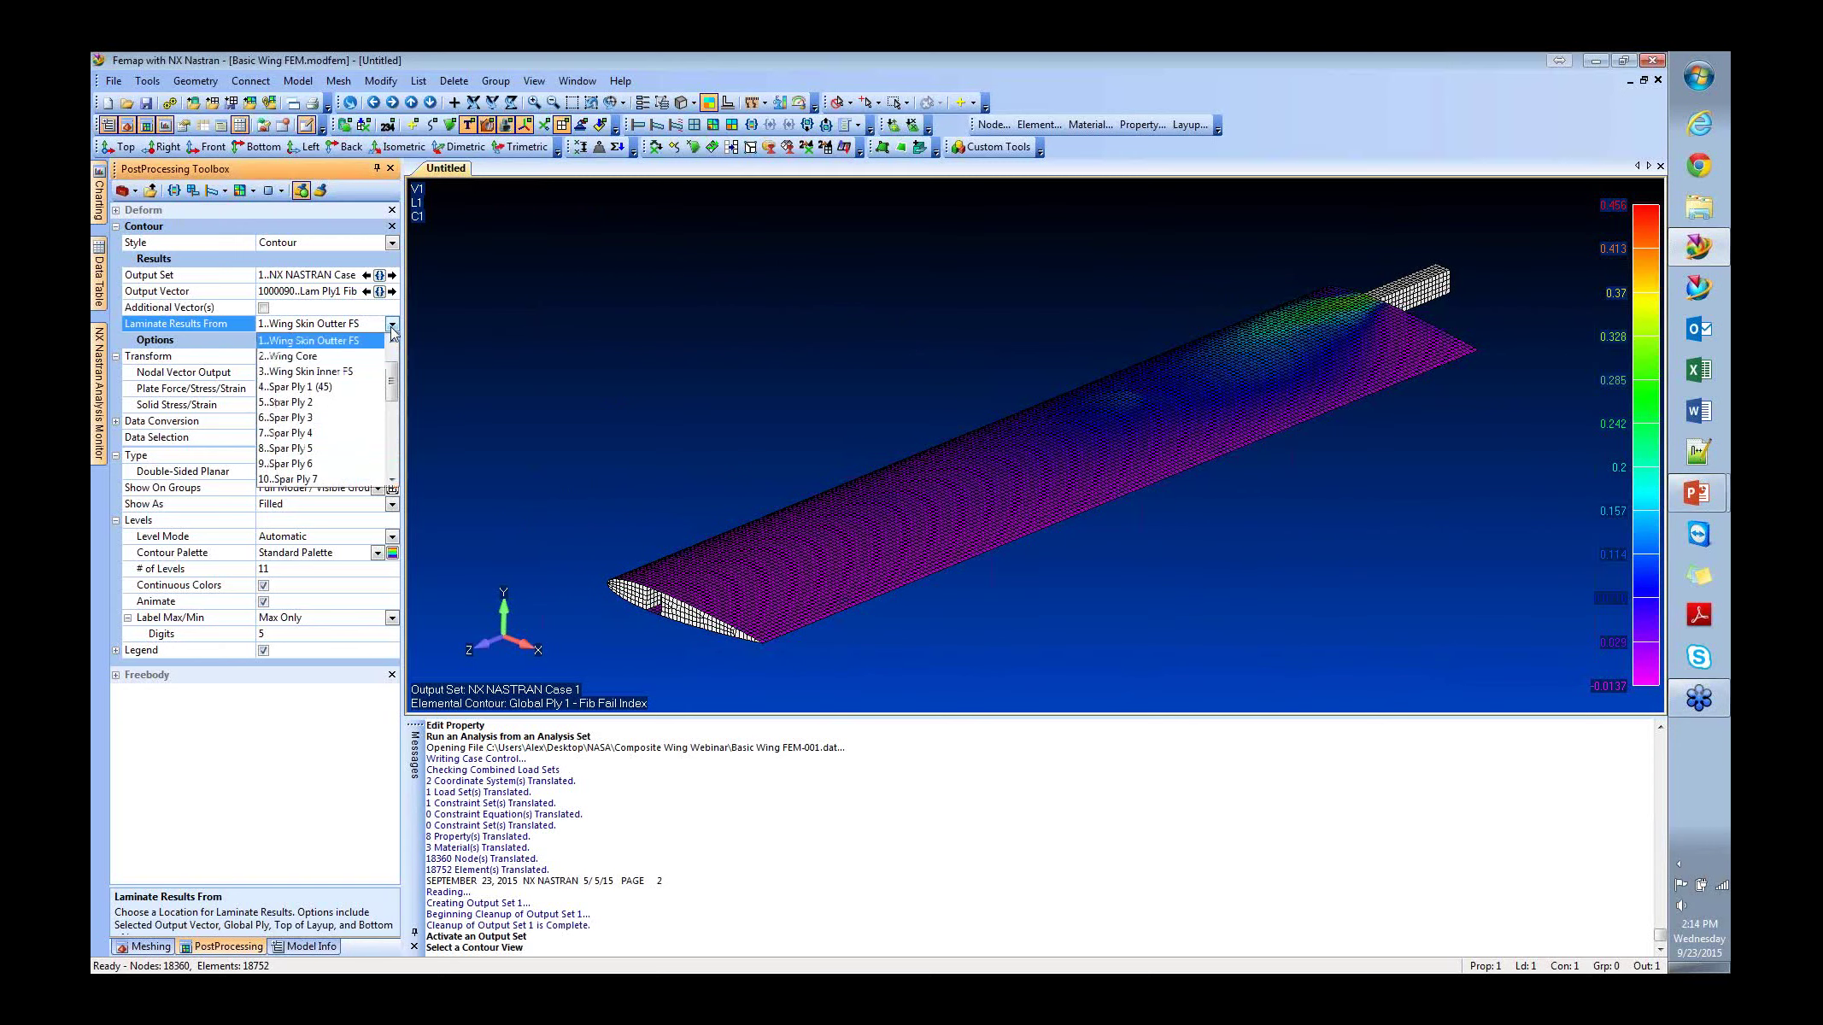
{"action": "left_click", "coordinate": [314, 388]}
{"action": "middle_click_drag", "start_coordinate": [1138, 400], "coordinate": [1051, 410]}
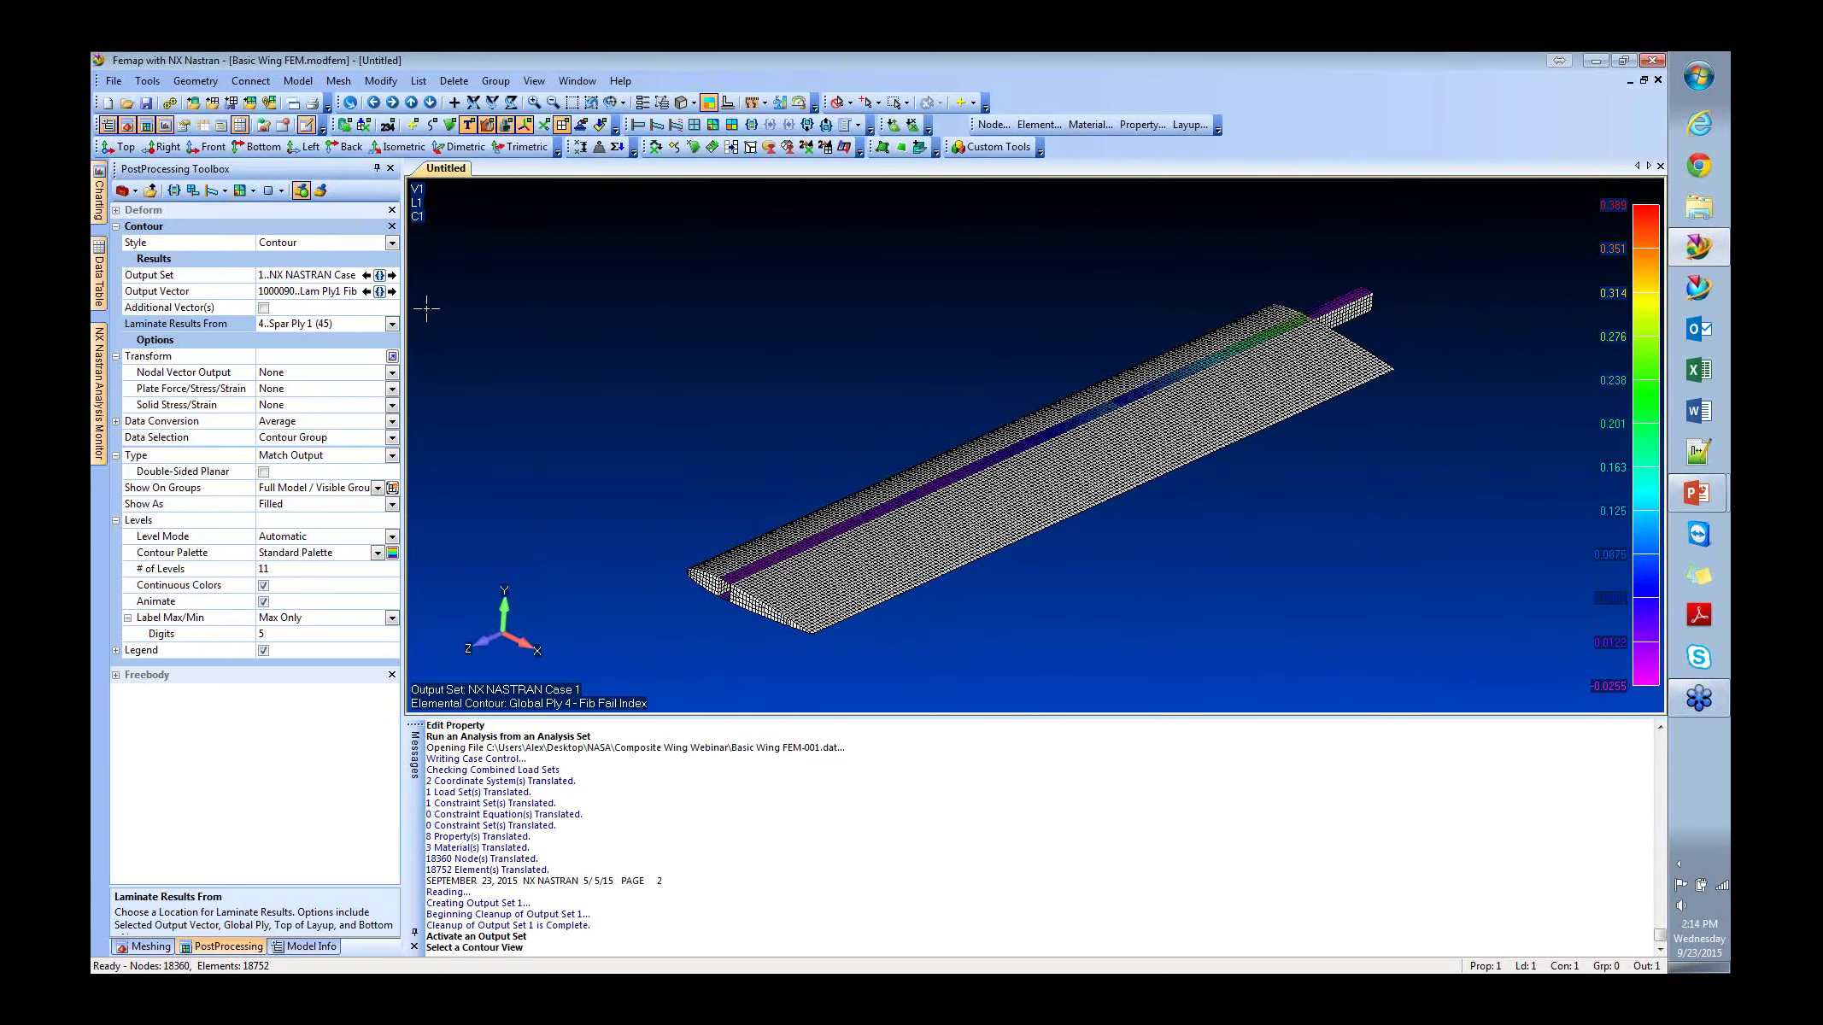
{"action": "left_click", "coordinate": [392, 324]}
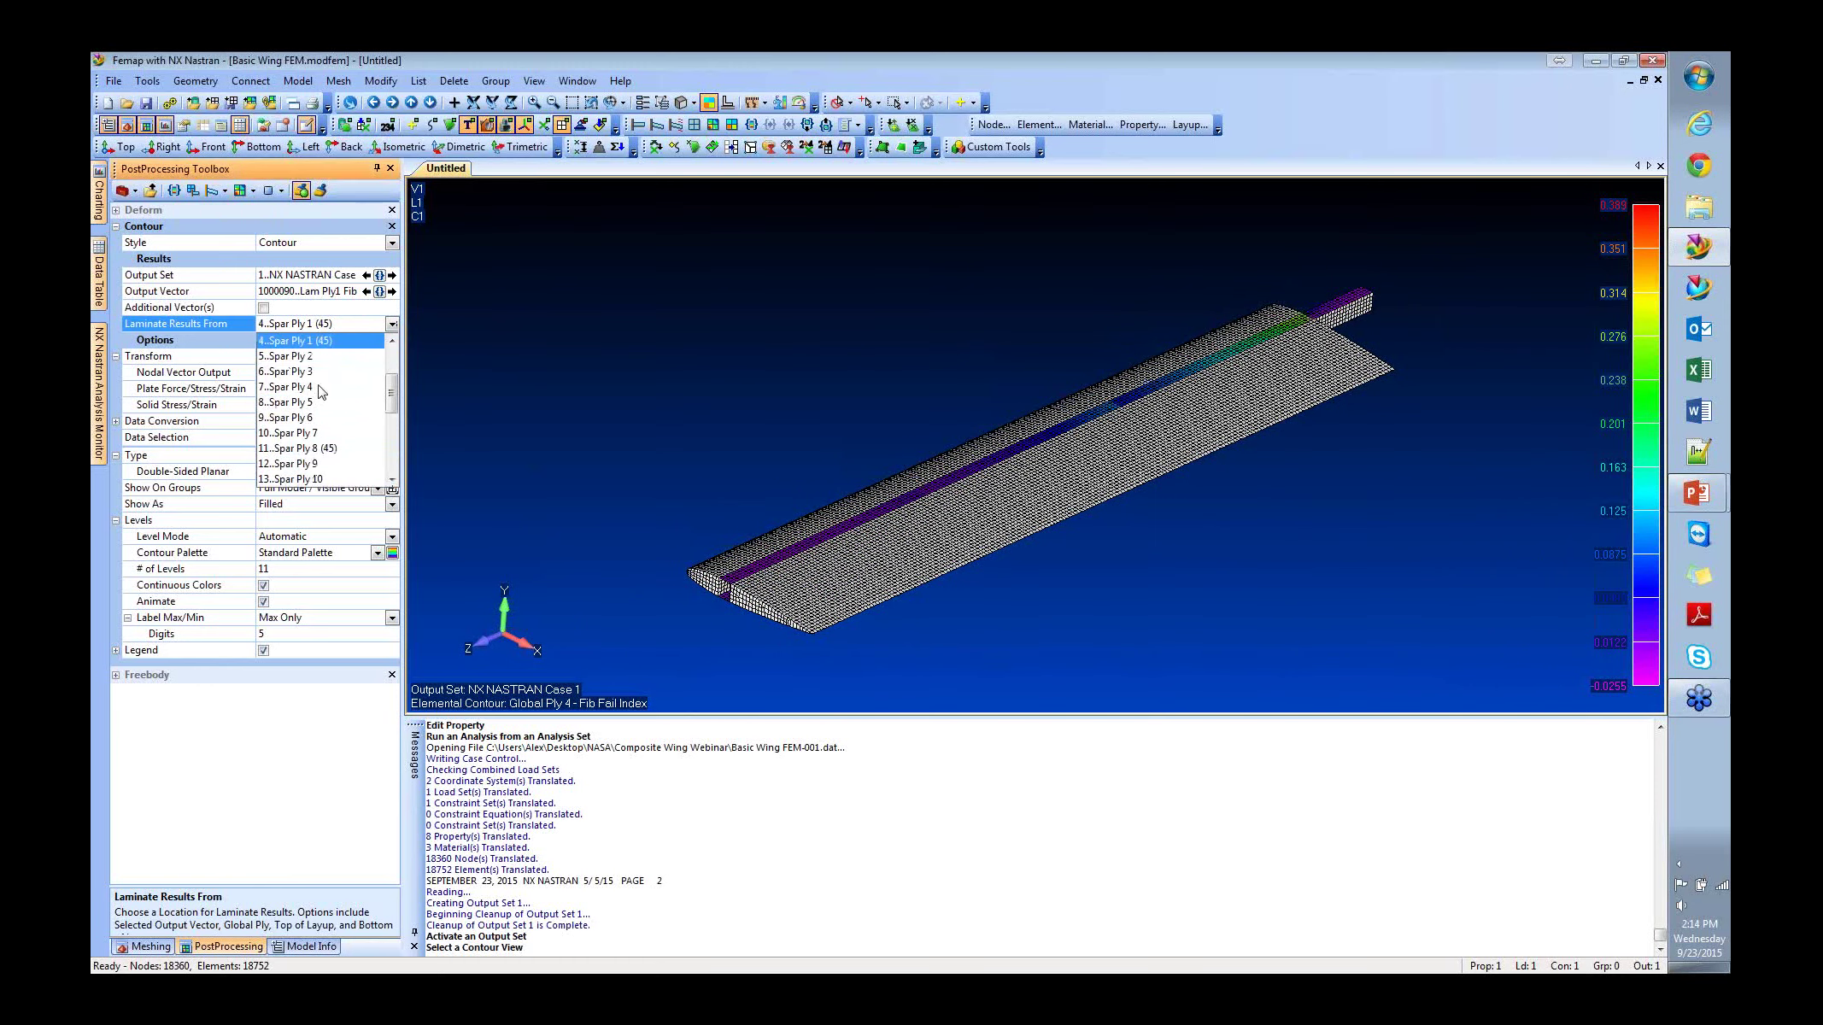
{"action": "left_click", "coordinate": [311, 389]}
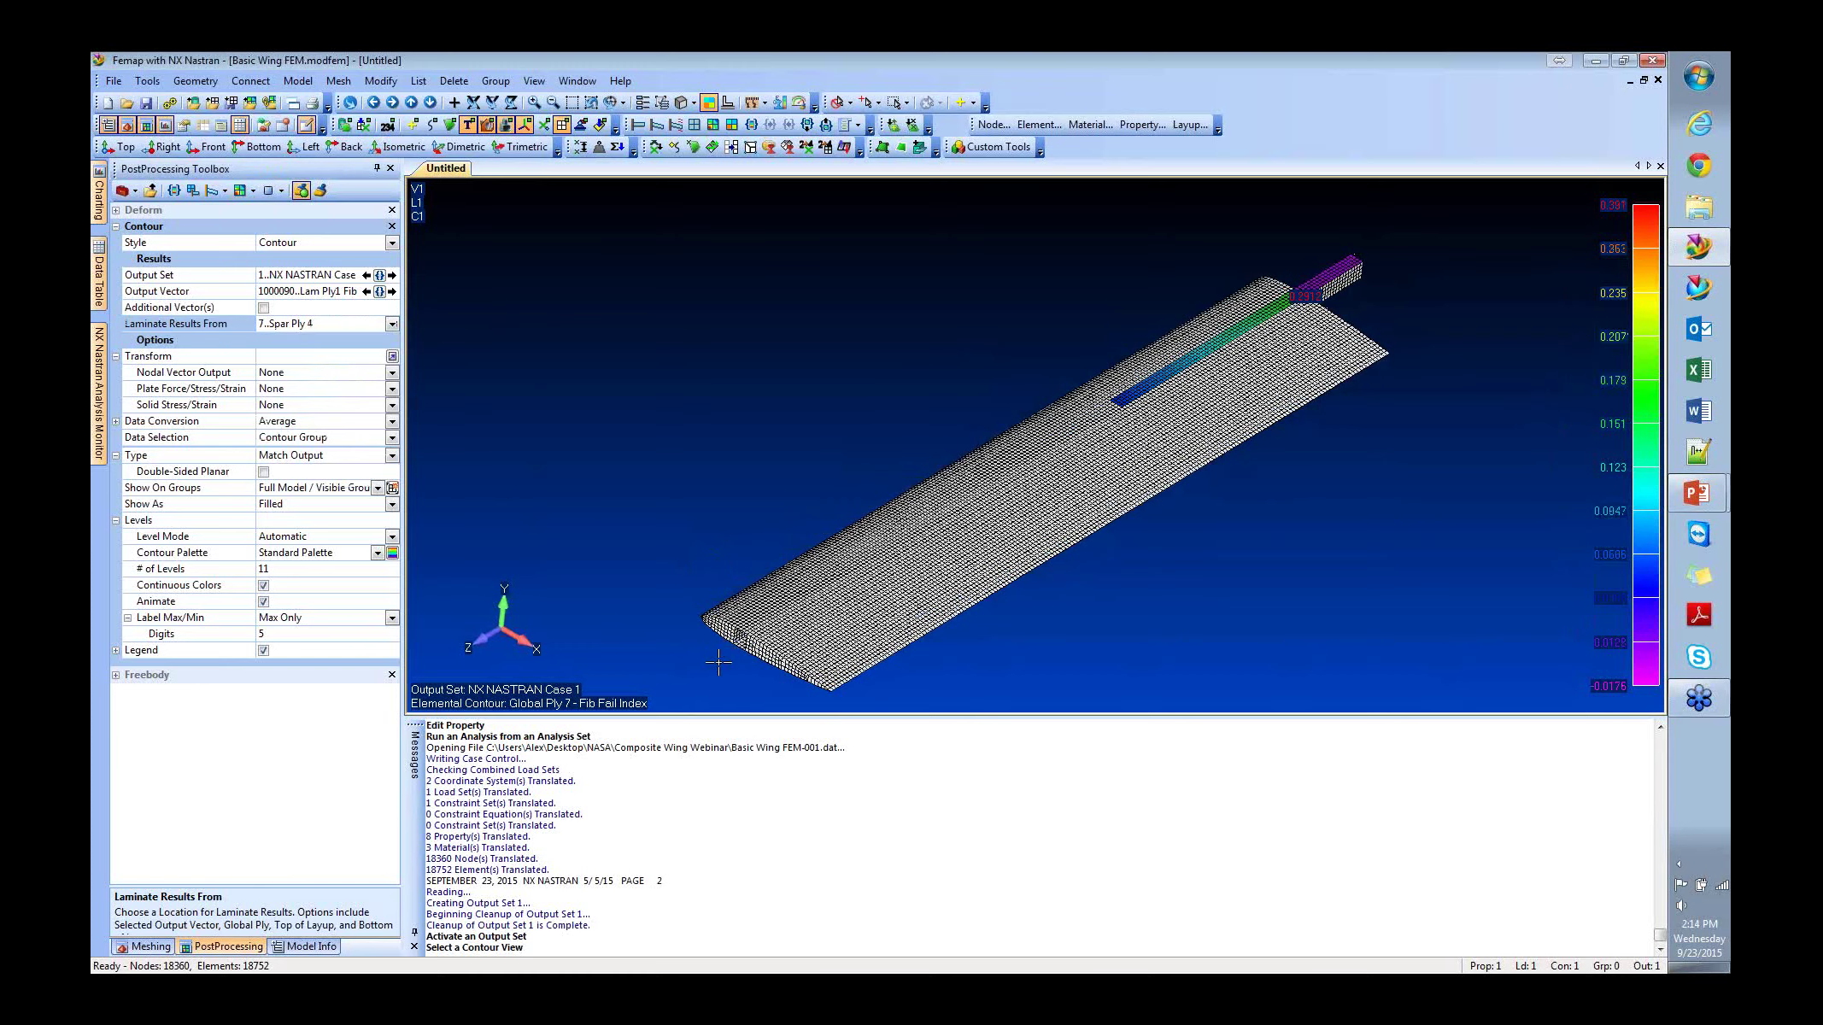
{"action": "middle_click_drag", "start_coordinate": [825, 601], "coordinate": [821, 580]}
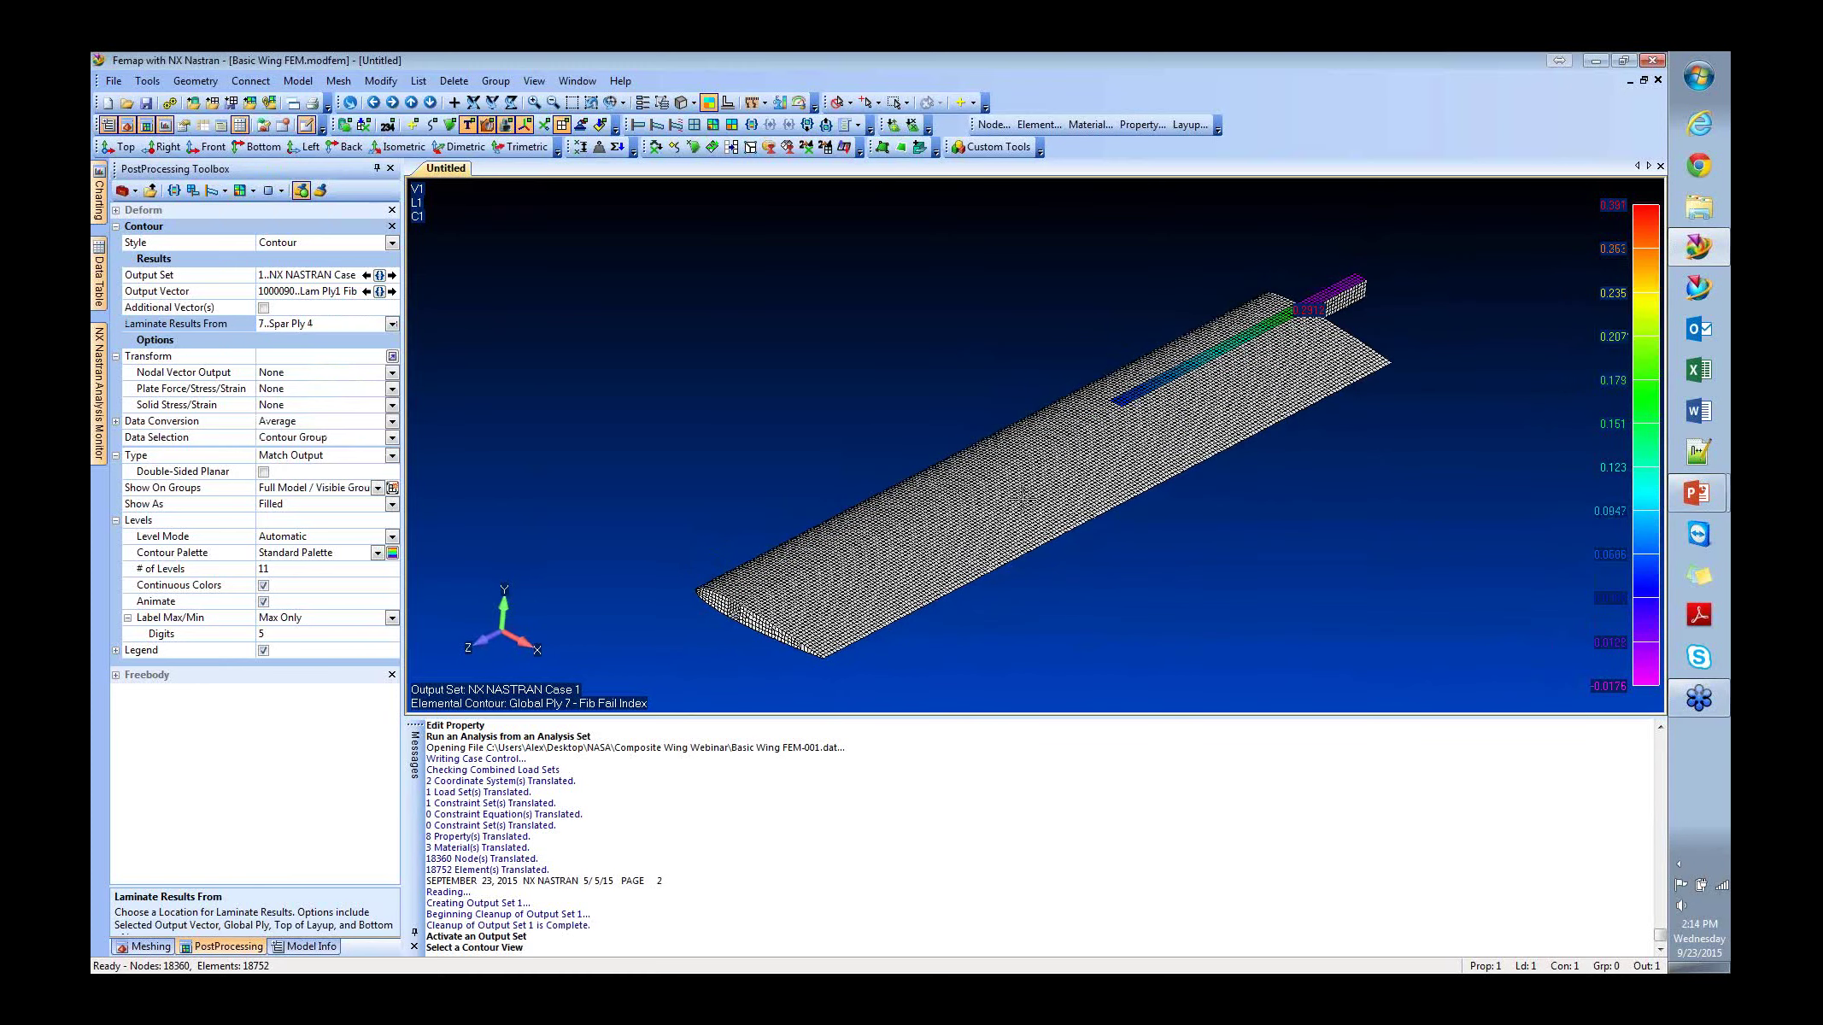
{"action": "middle_click_drag", "start_coordinate": [837, 512], "coordinate": [792, 502], "text": "ctrl"}
Switch the laminate results from Spar Ply 4 back to the Wing Skin Outter FS global ply.
{"action": "left_click", "coordinate": [391, 324]}
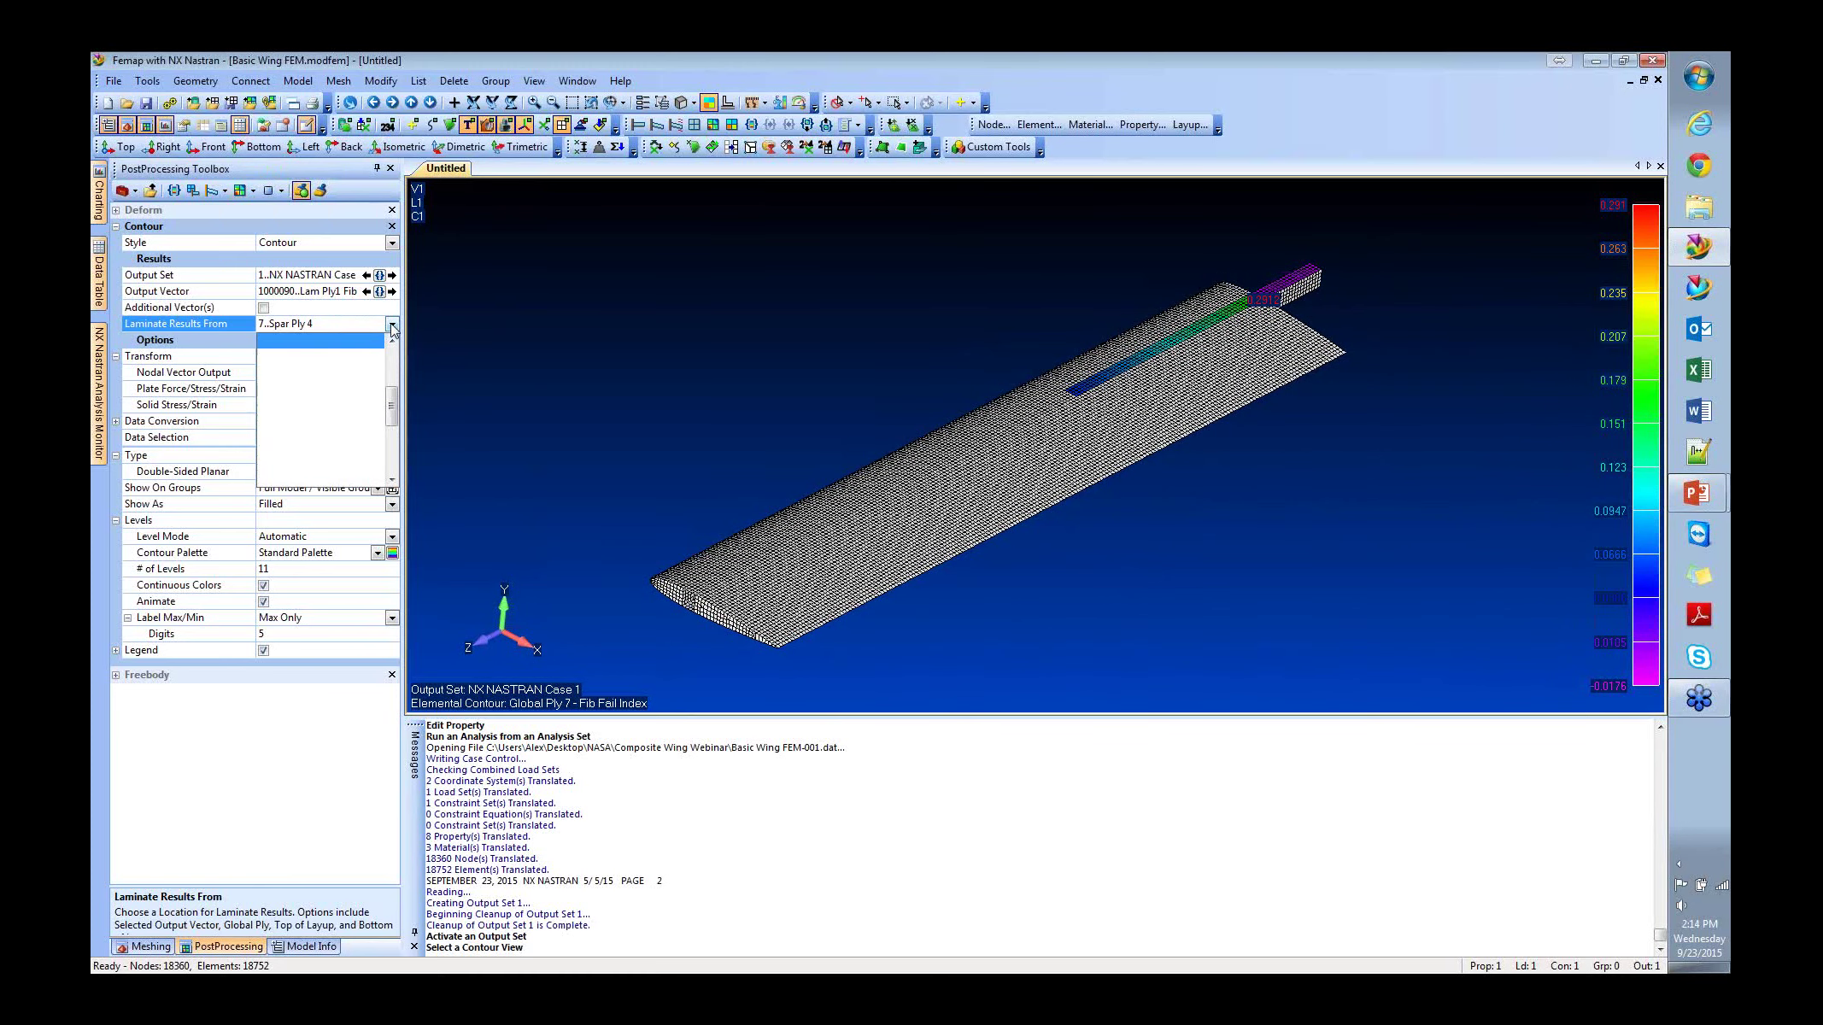
{"action": "left_click_drag", "start_coordinate": [392, 413], "coordinate": [392, 376]}
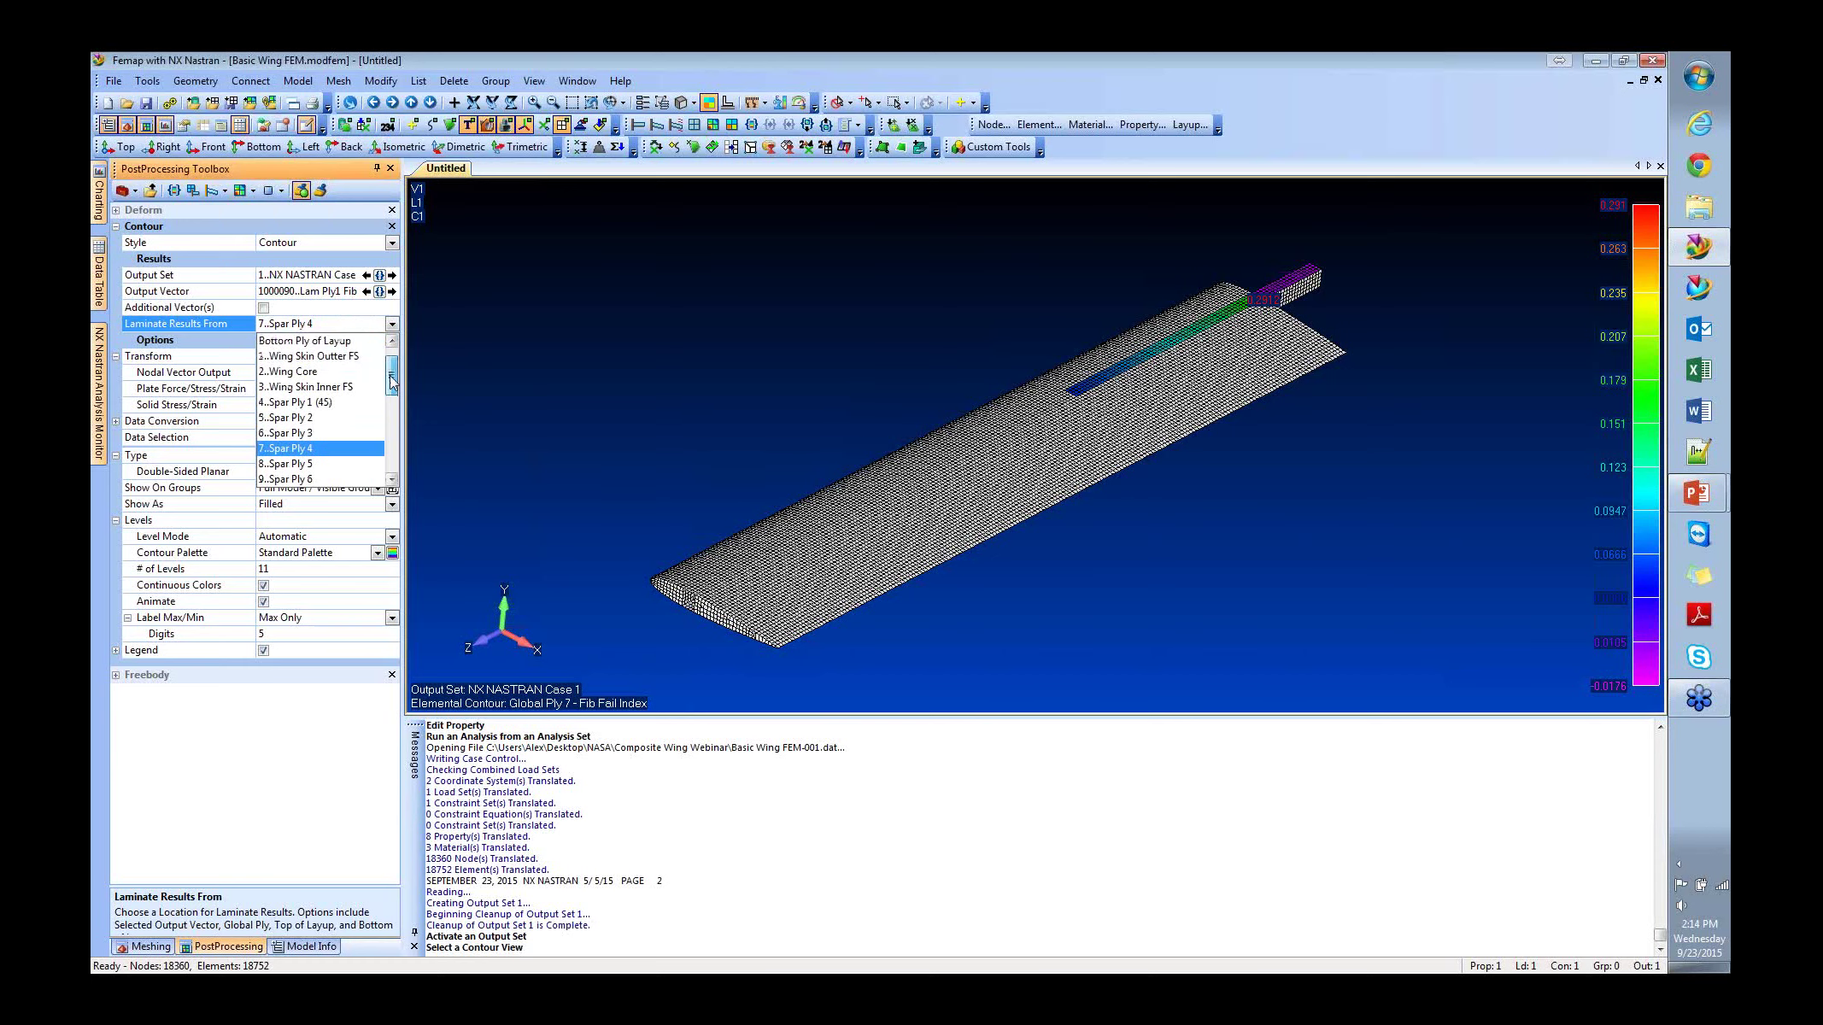
{"action": "left_click", "coordinate": [310, 356]}
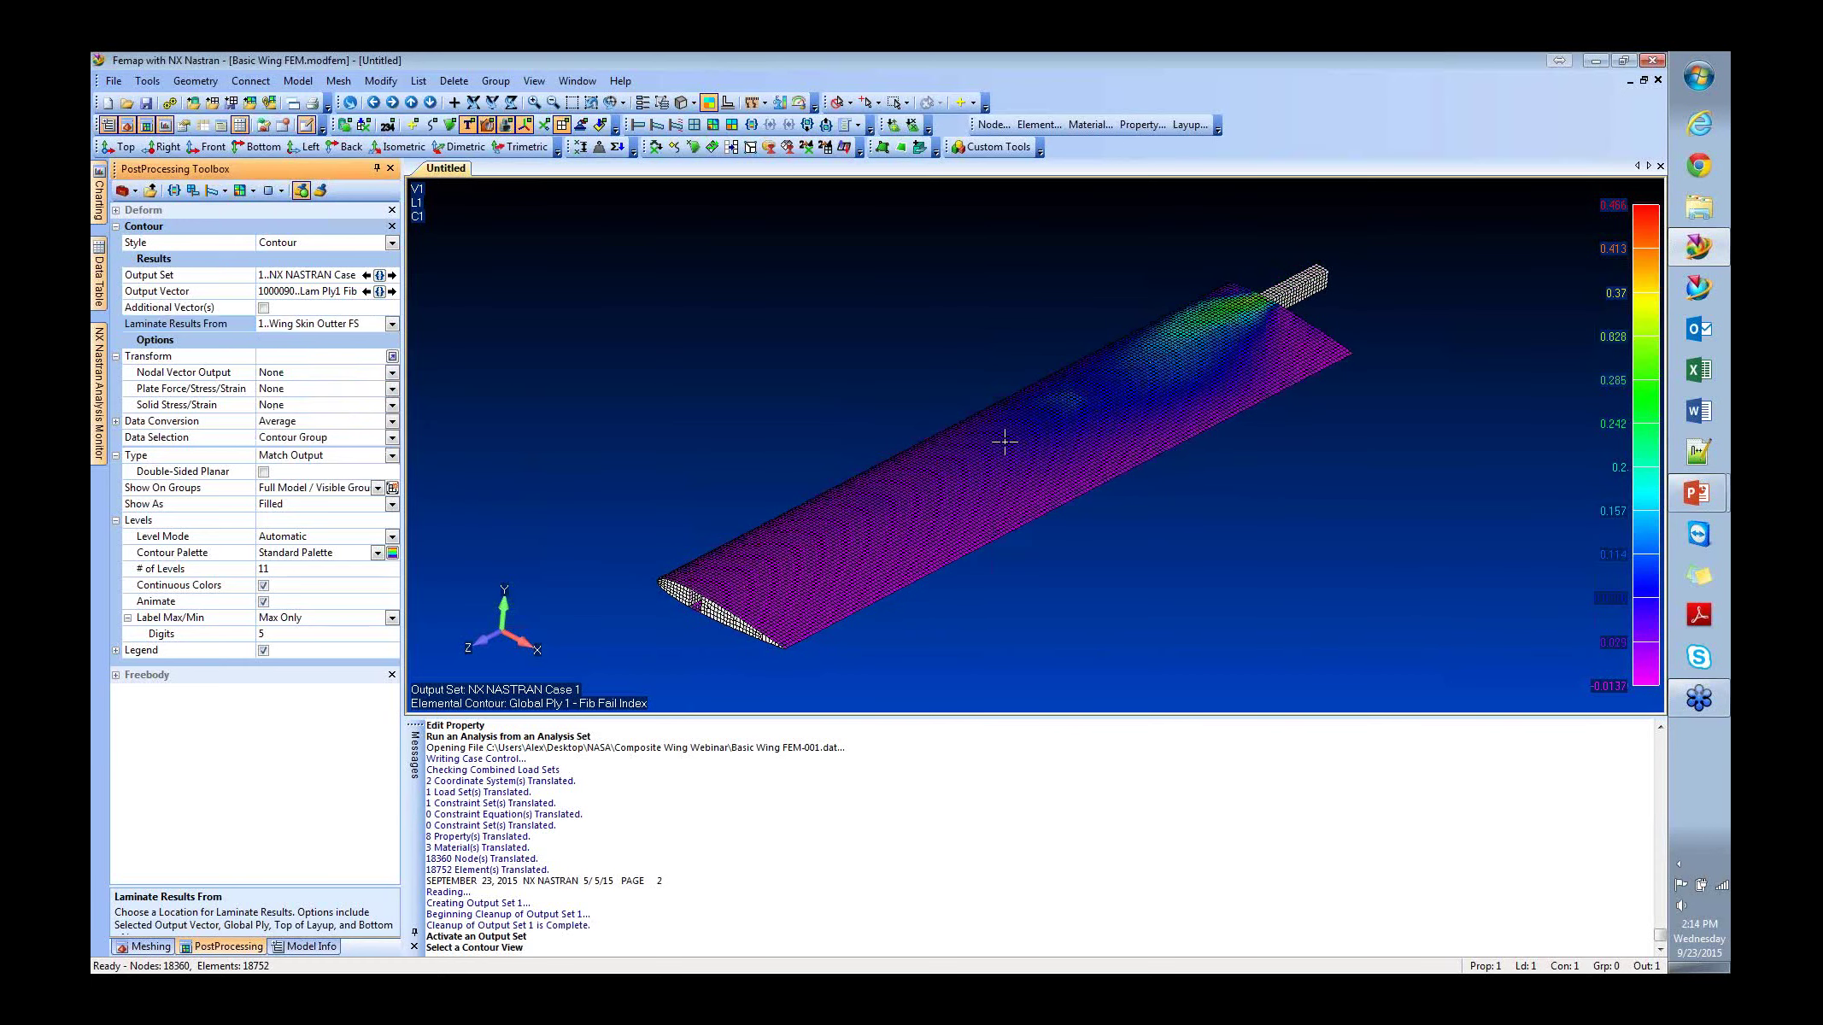
Set Laminate Results From to Selected Output Vector and return to the model tree.
{"action": "left_click", "coordinate": [392, 324]}
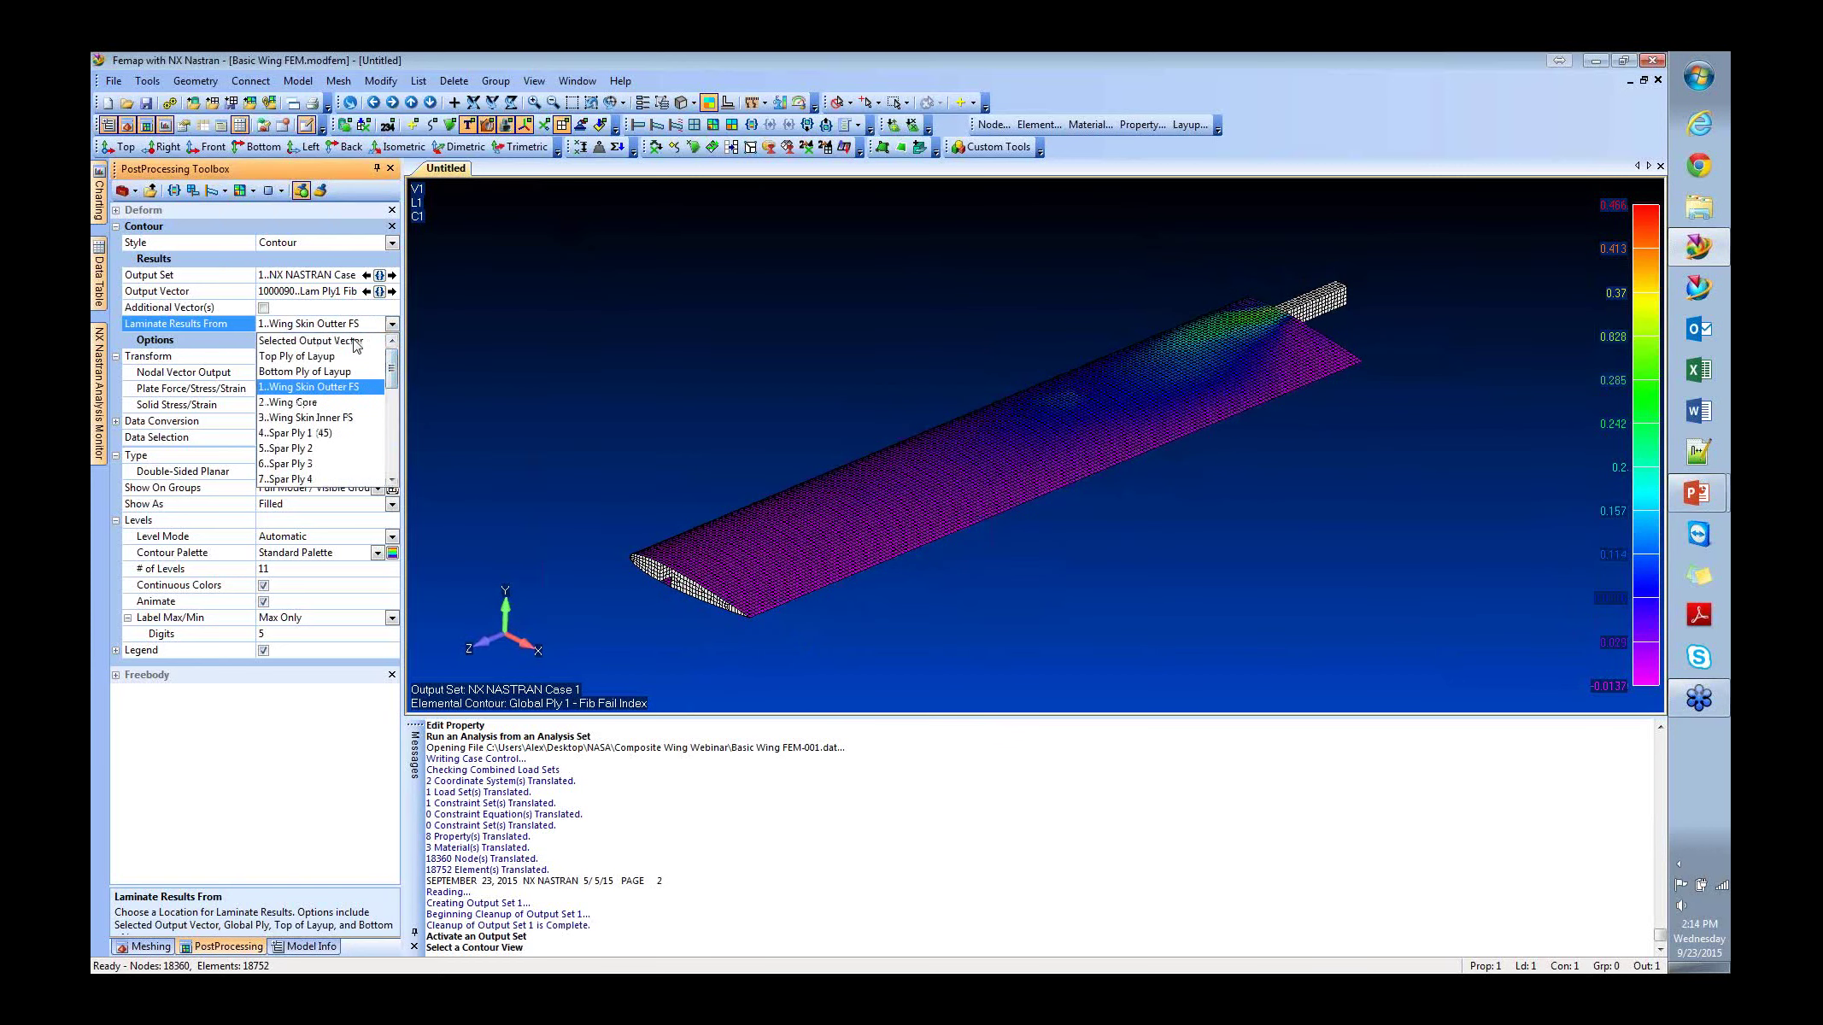
{"action": "left_click", "coordinate": [311, 340]}
{"action": "middle_click_drag", "start_coordinate": [1288, 325], "coordinate": [1303, 341]}
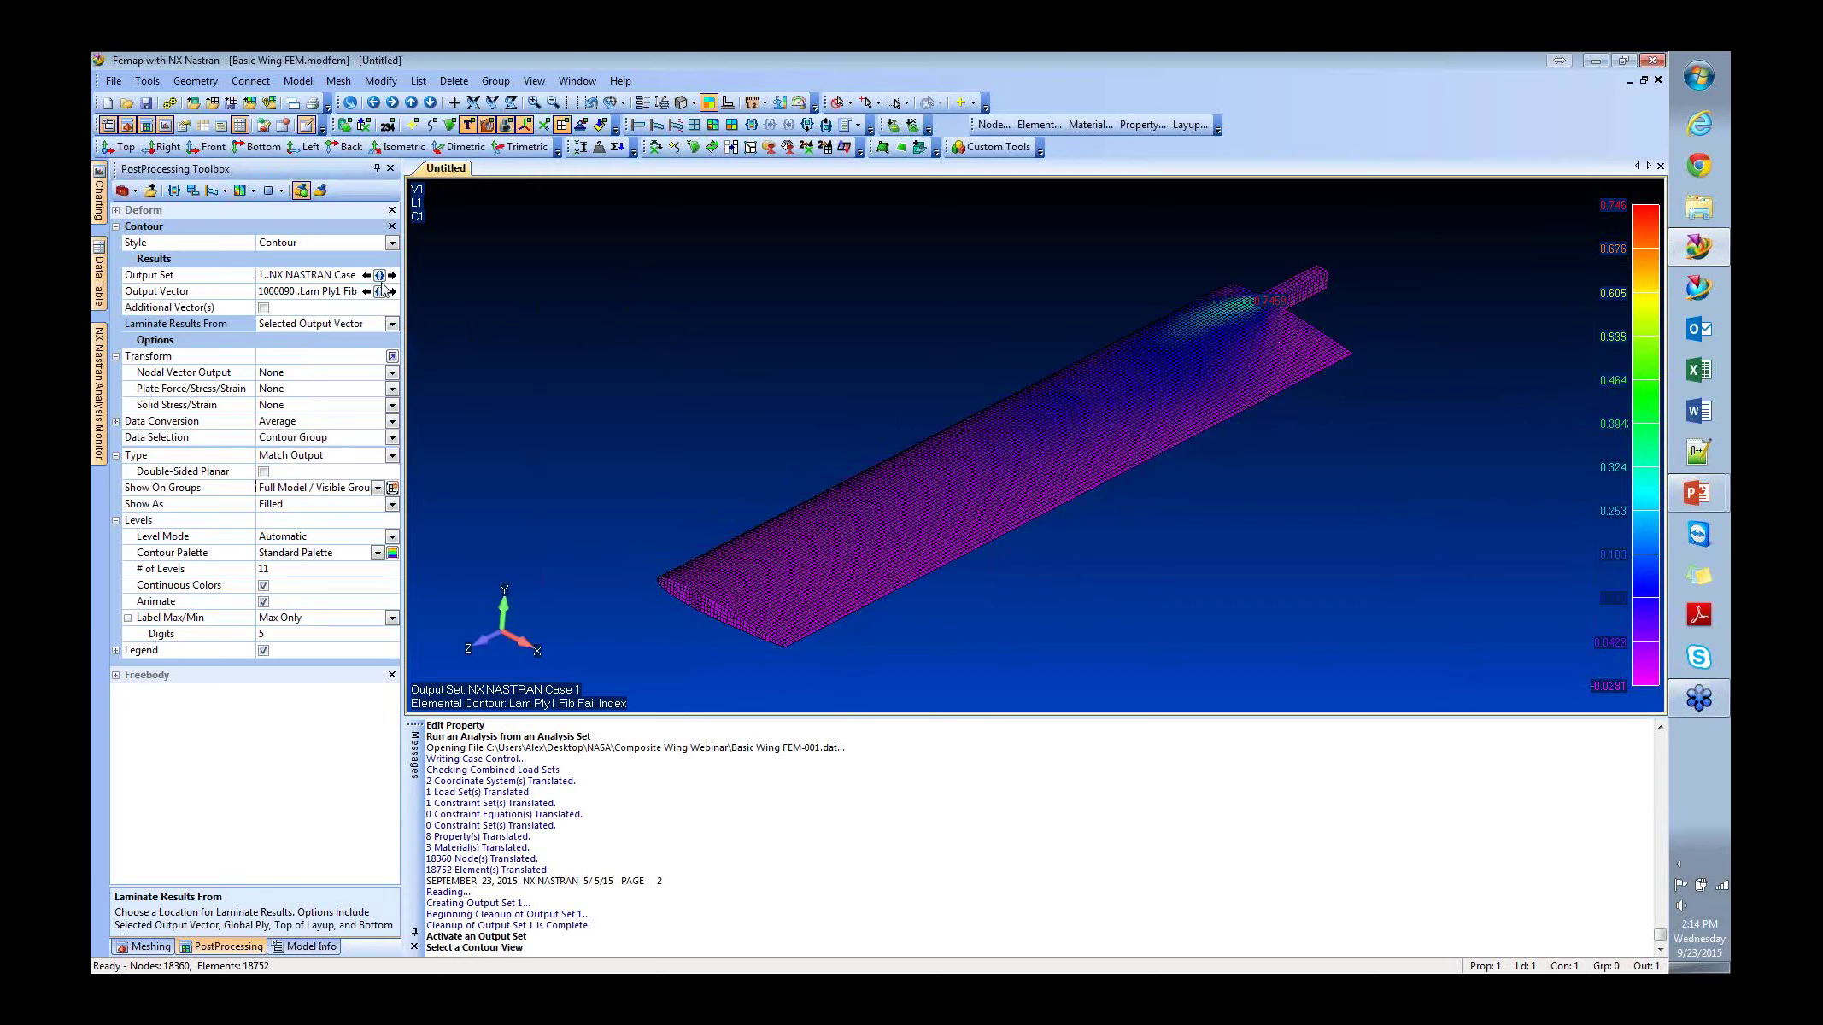
{"action": "left_click", "coordinate": [305, 945]}
{"action": "middle_click_drag", "start_coordinate": [1042, 393], "coordinate": [1037, 374]}
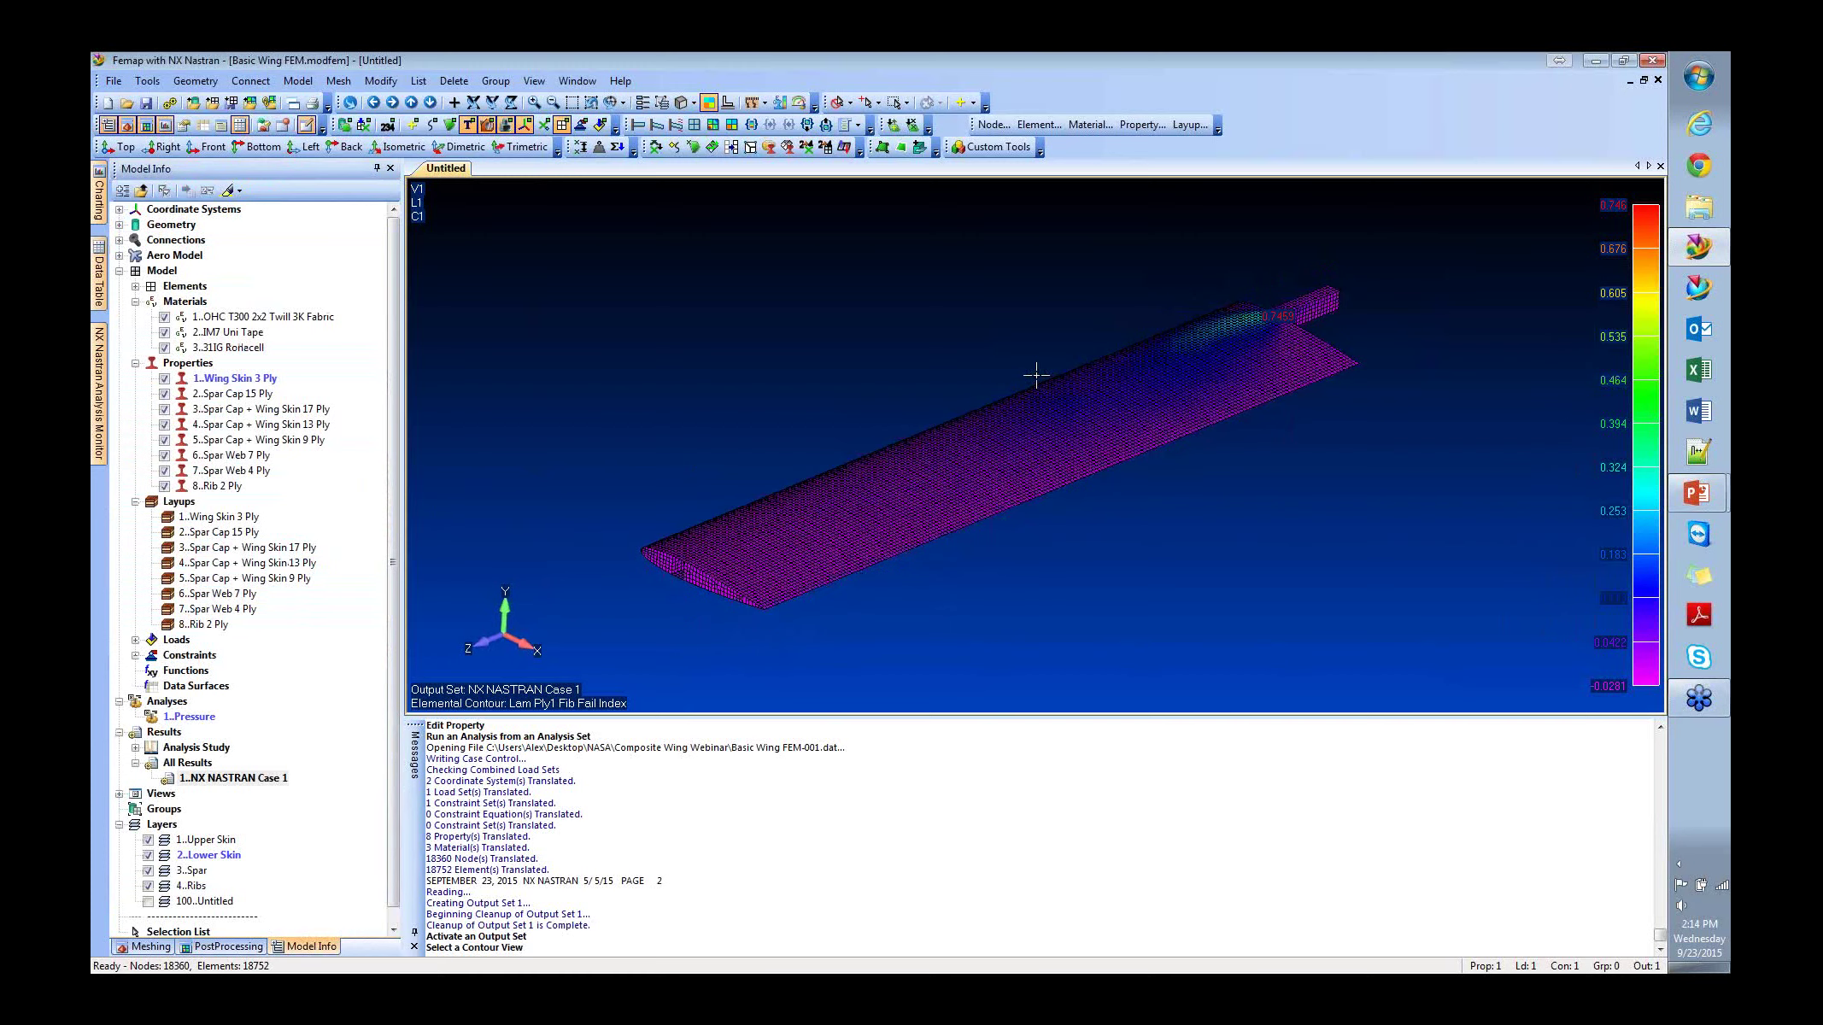
{"action": "middle_click_drag", "start_coordinate": [1036, 375], "coordinate": [1084, 448]}
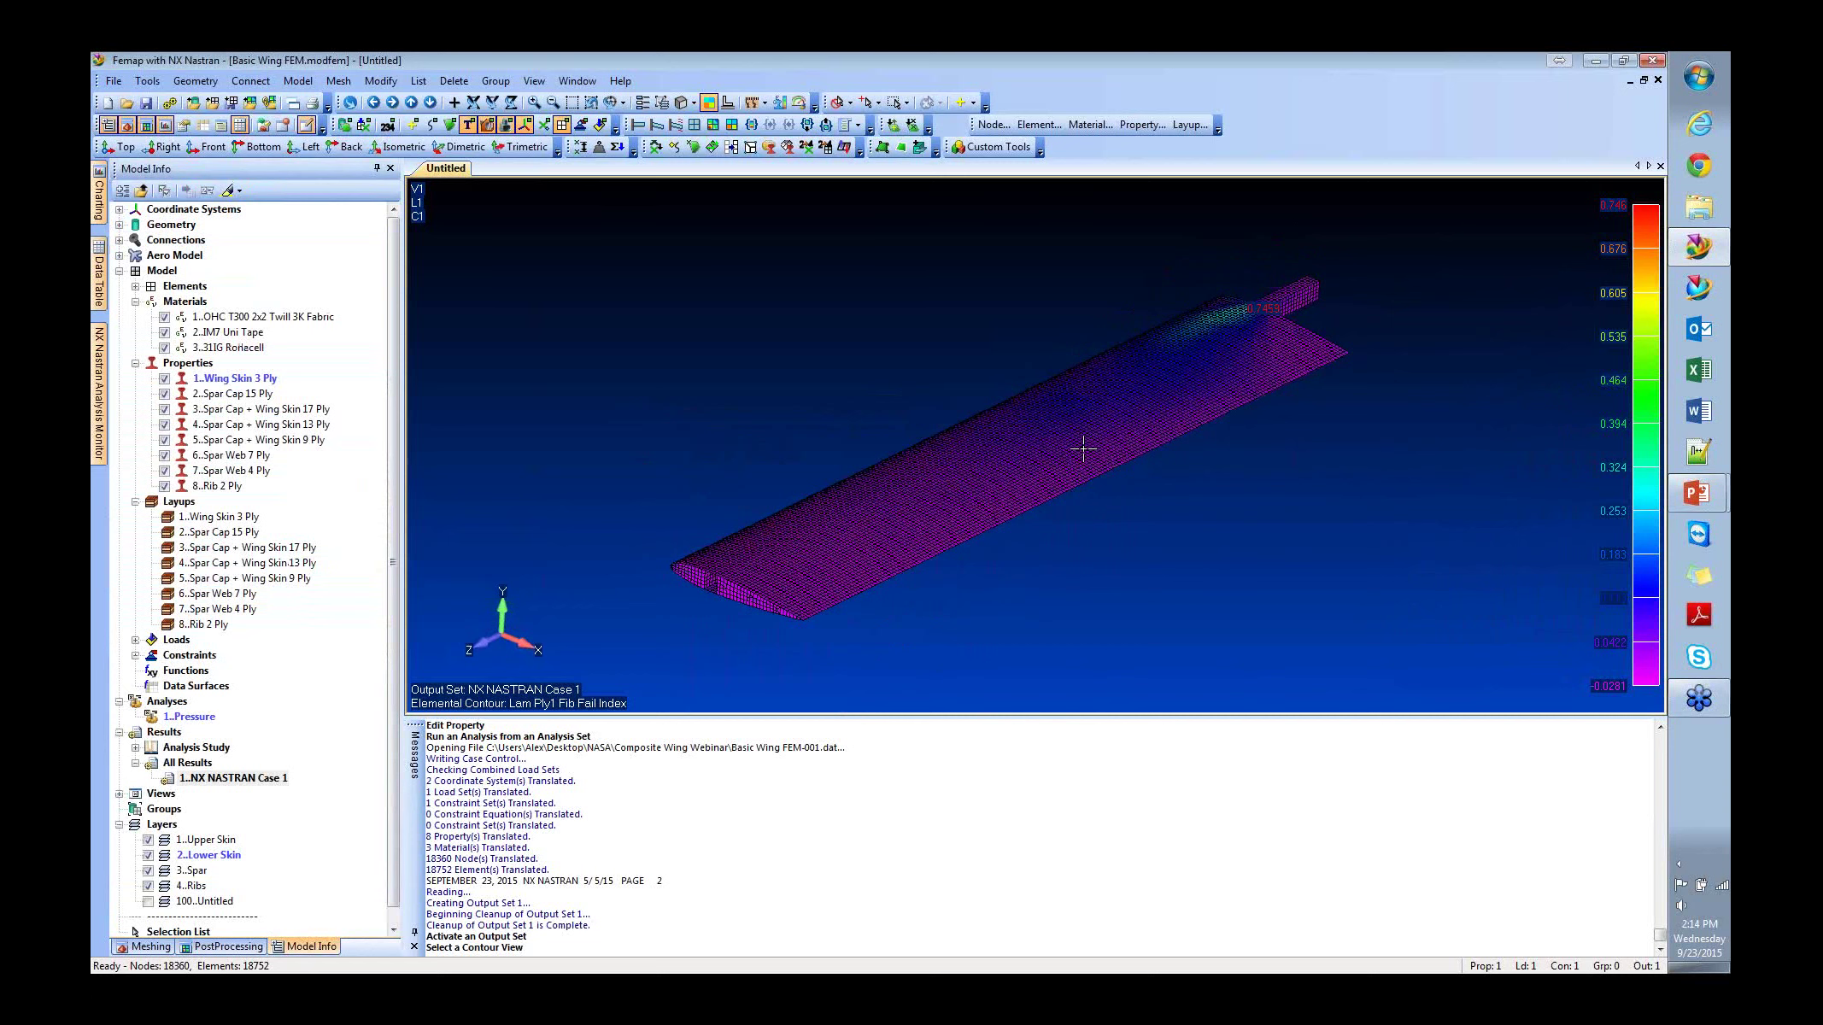